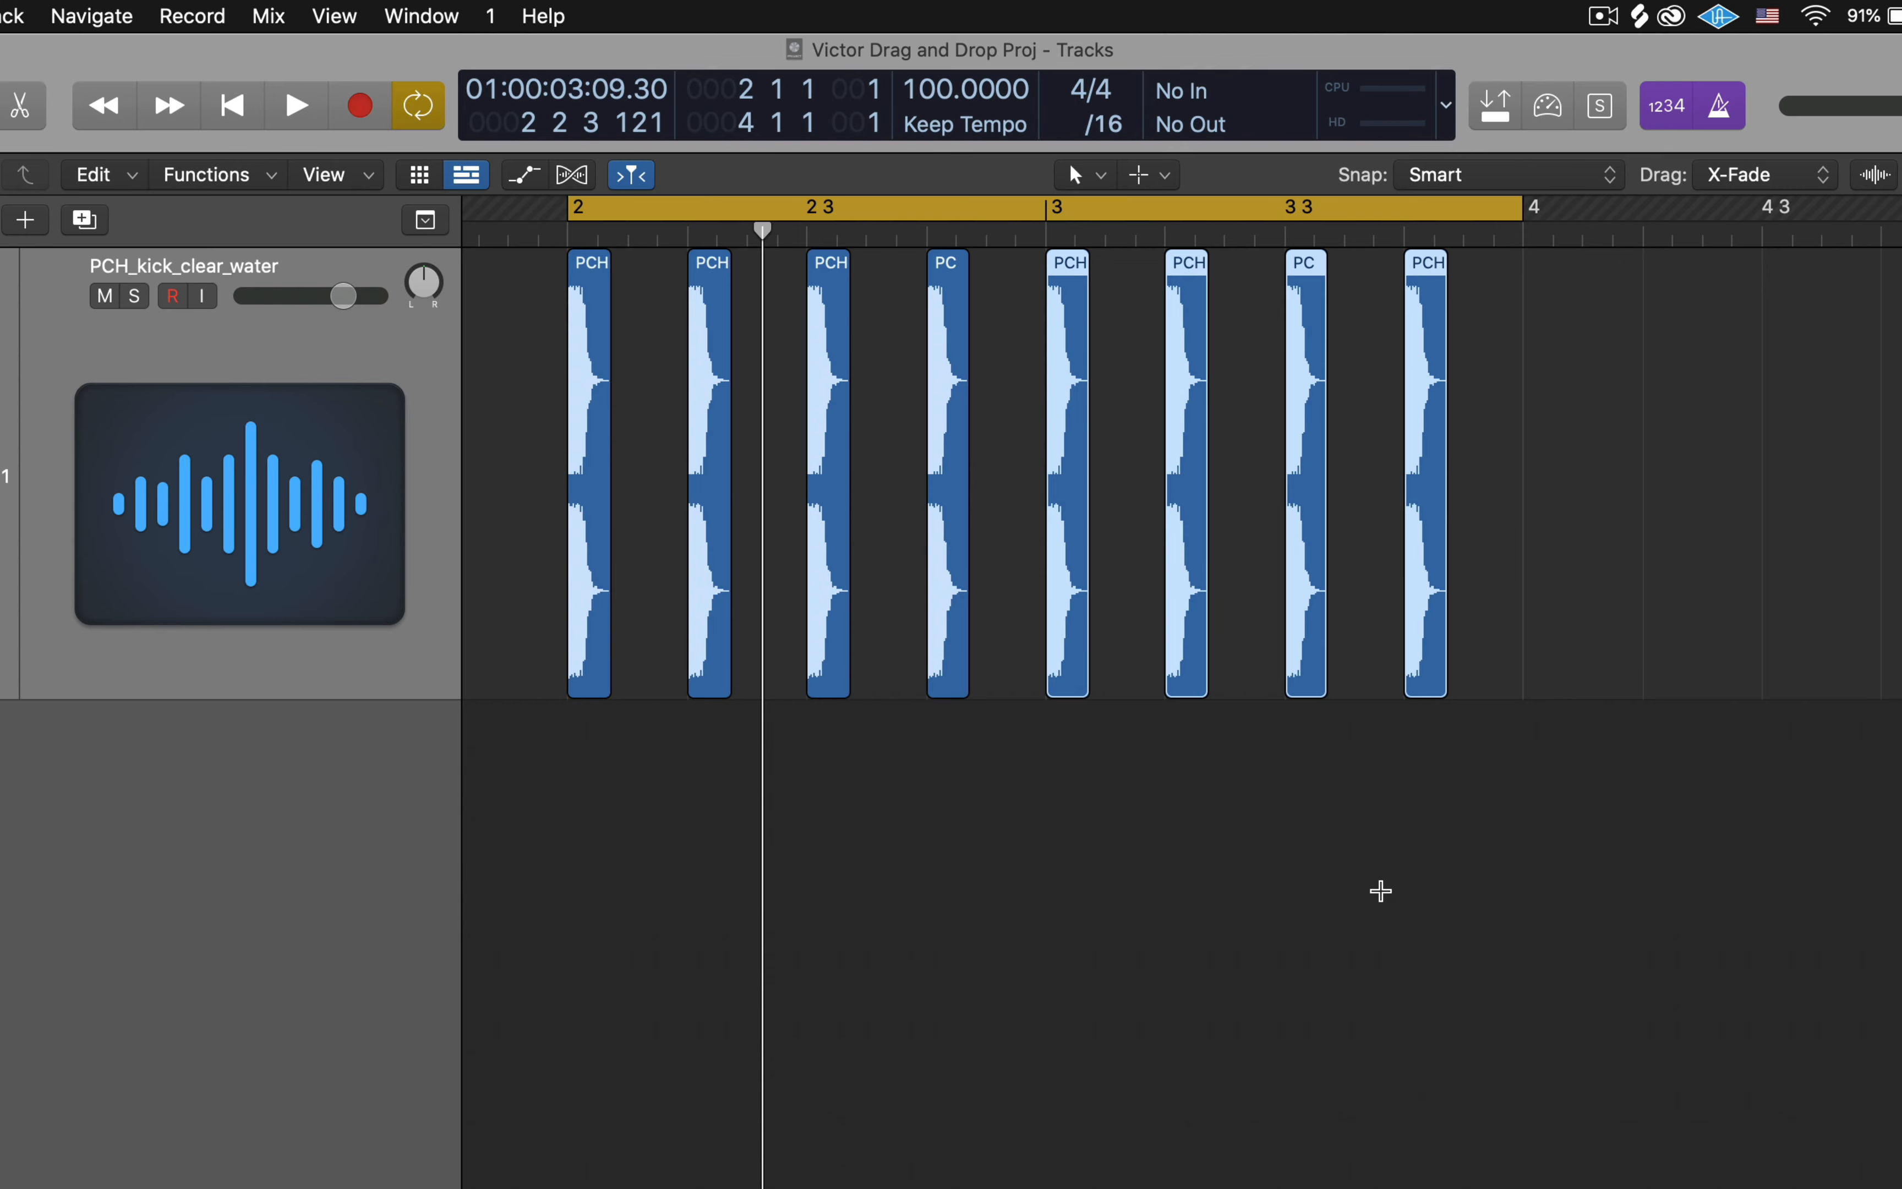
- Delete the four selected kick regions in bar 3 of the PCH_kick_clear_water track
{"action": "key", "text": "Delete"}
{"action": "left_click", "coordinate": [1258, 850]}
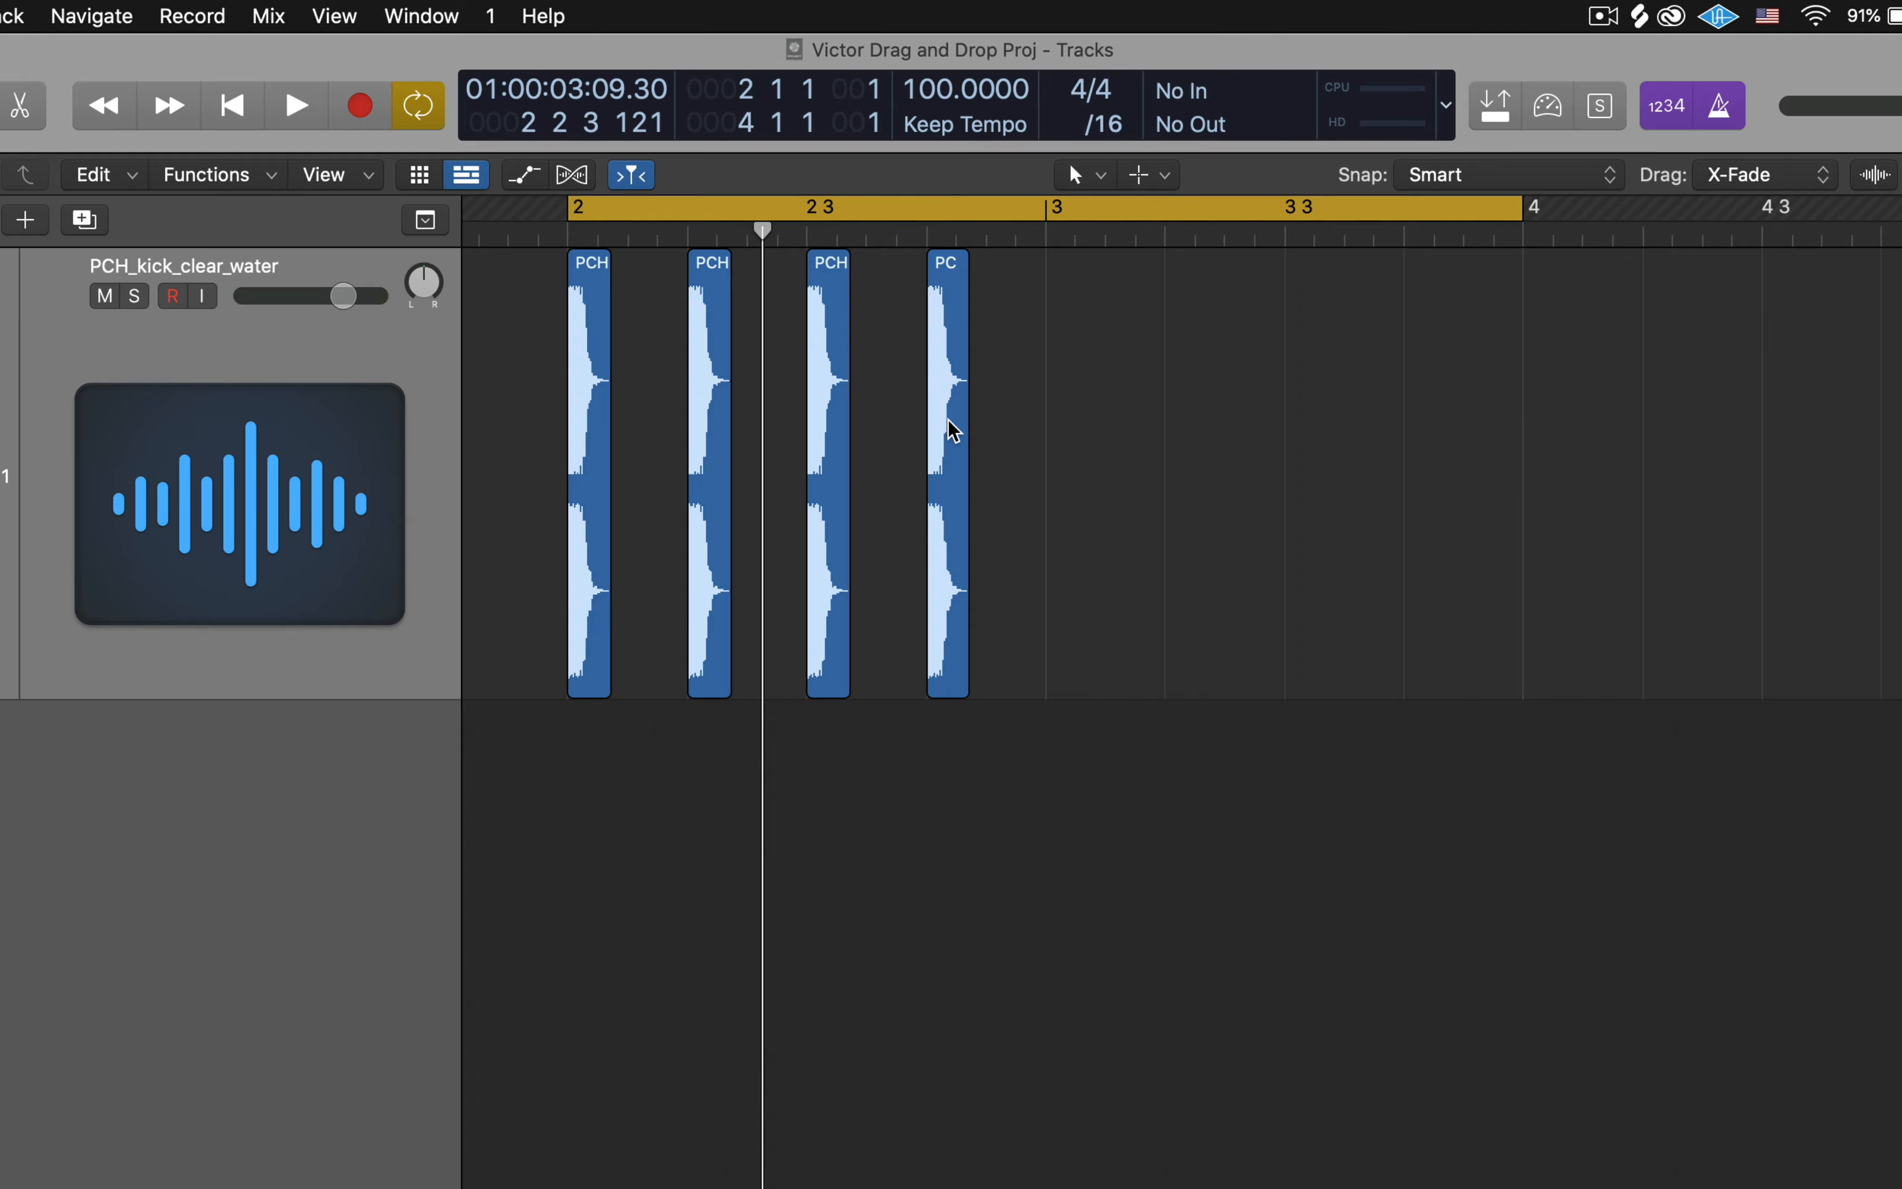
- Try copying the last kick of bar 2 one beat at a time through bar 3, and undo the copies
{"action": "left_click_drag", "start_coordinate": [955, 431], "coordinate": [1426, 440]}
{"action": "key", "text": "super+z"}
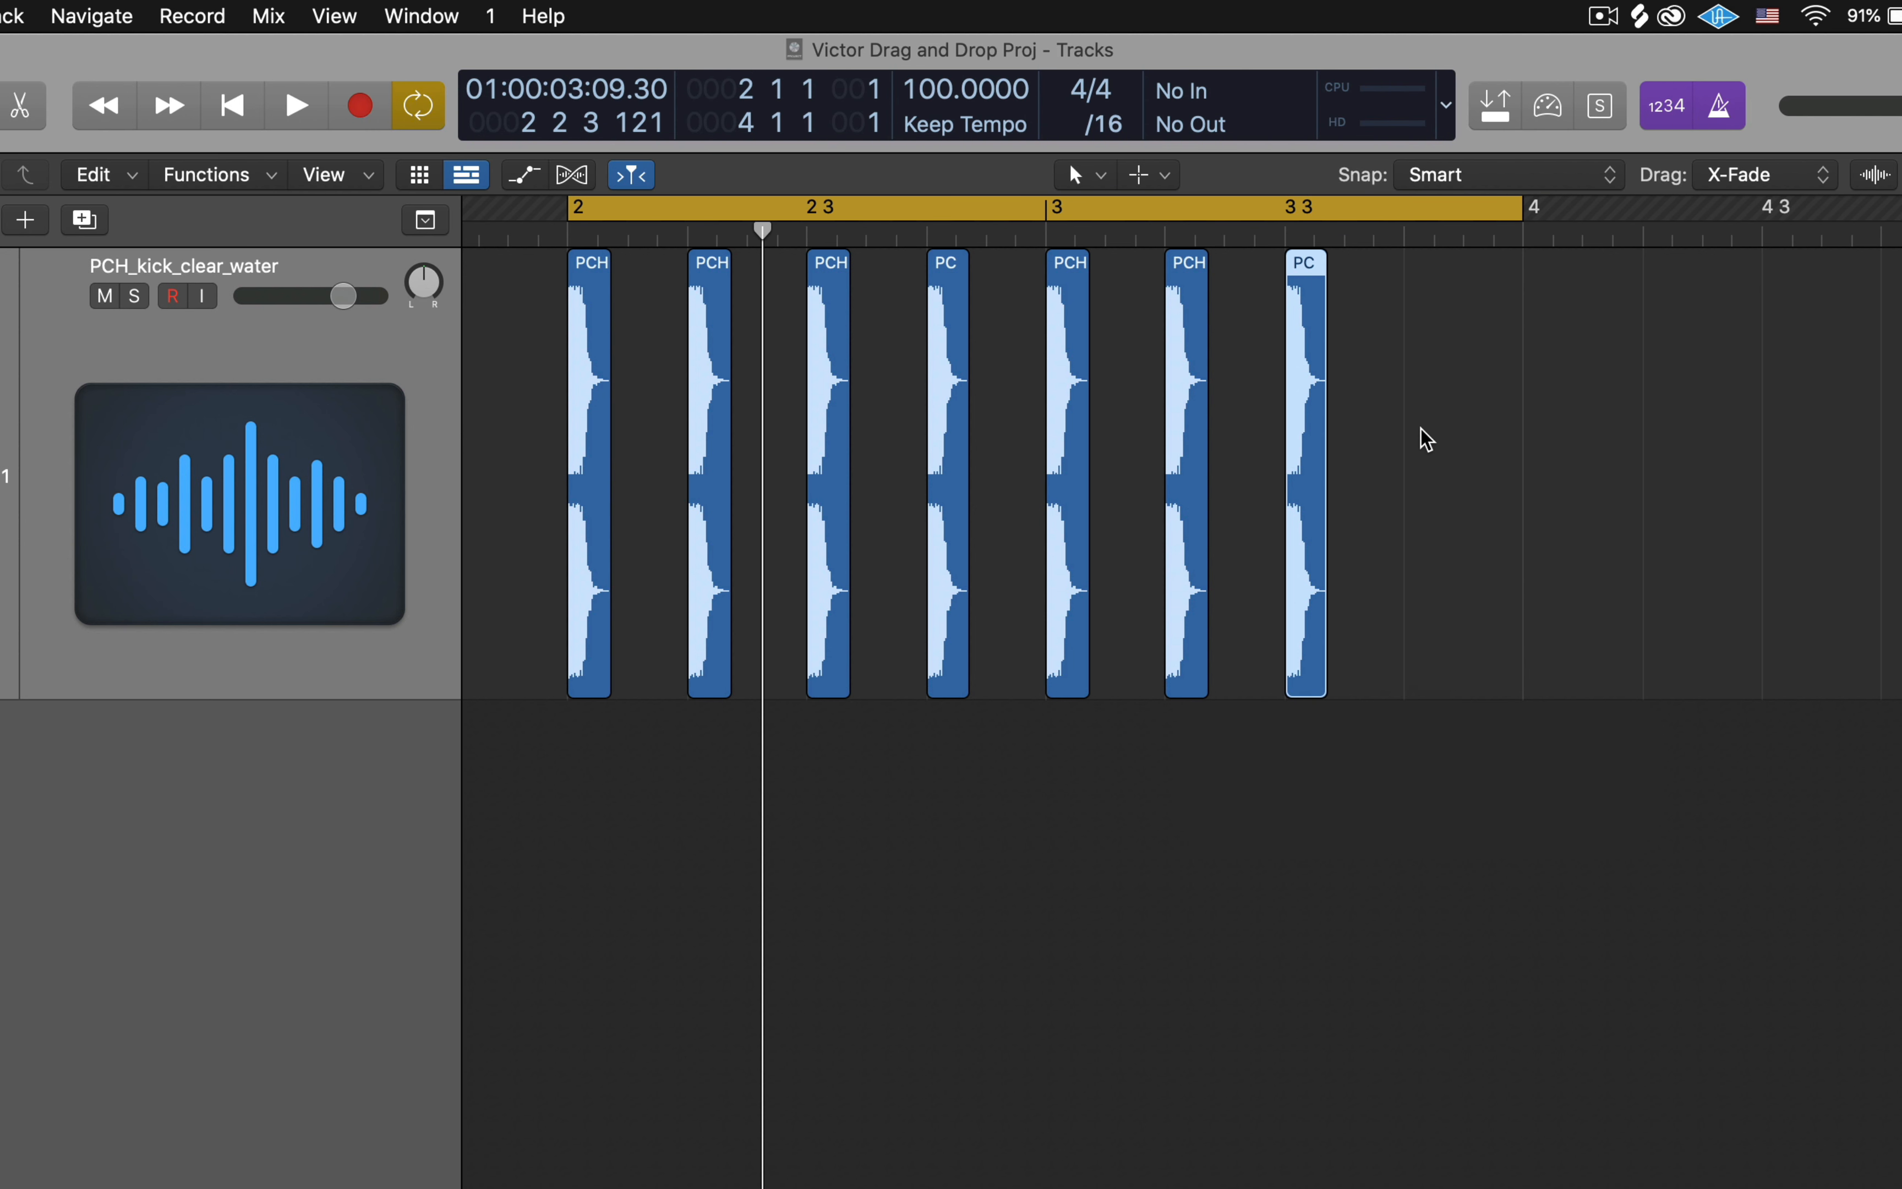
{"action": "key", "text": "super+z"}
{"action": "key", "text": "super+z"}
{"action": "key", "text": "super+z"}
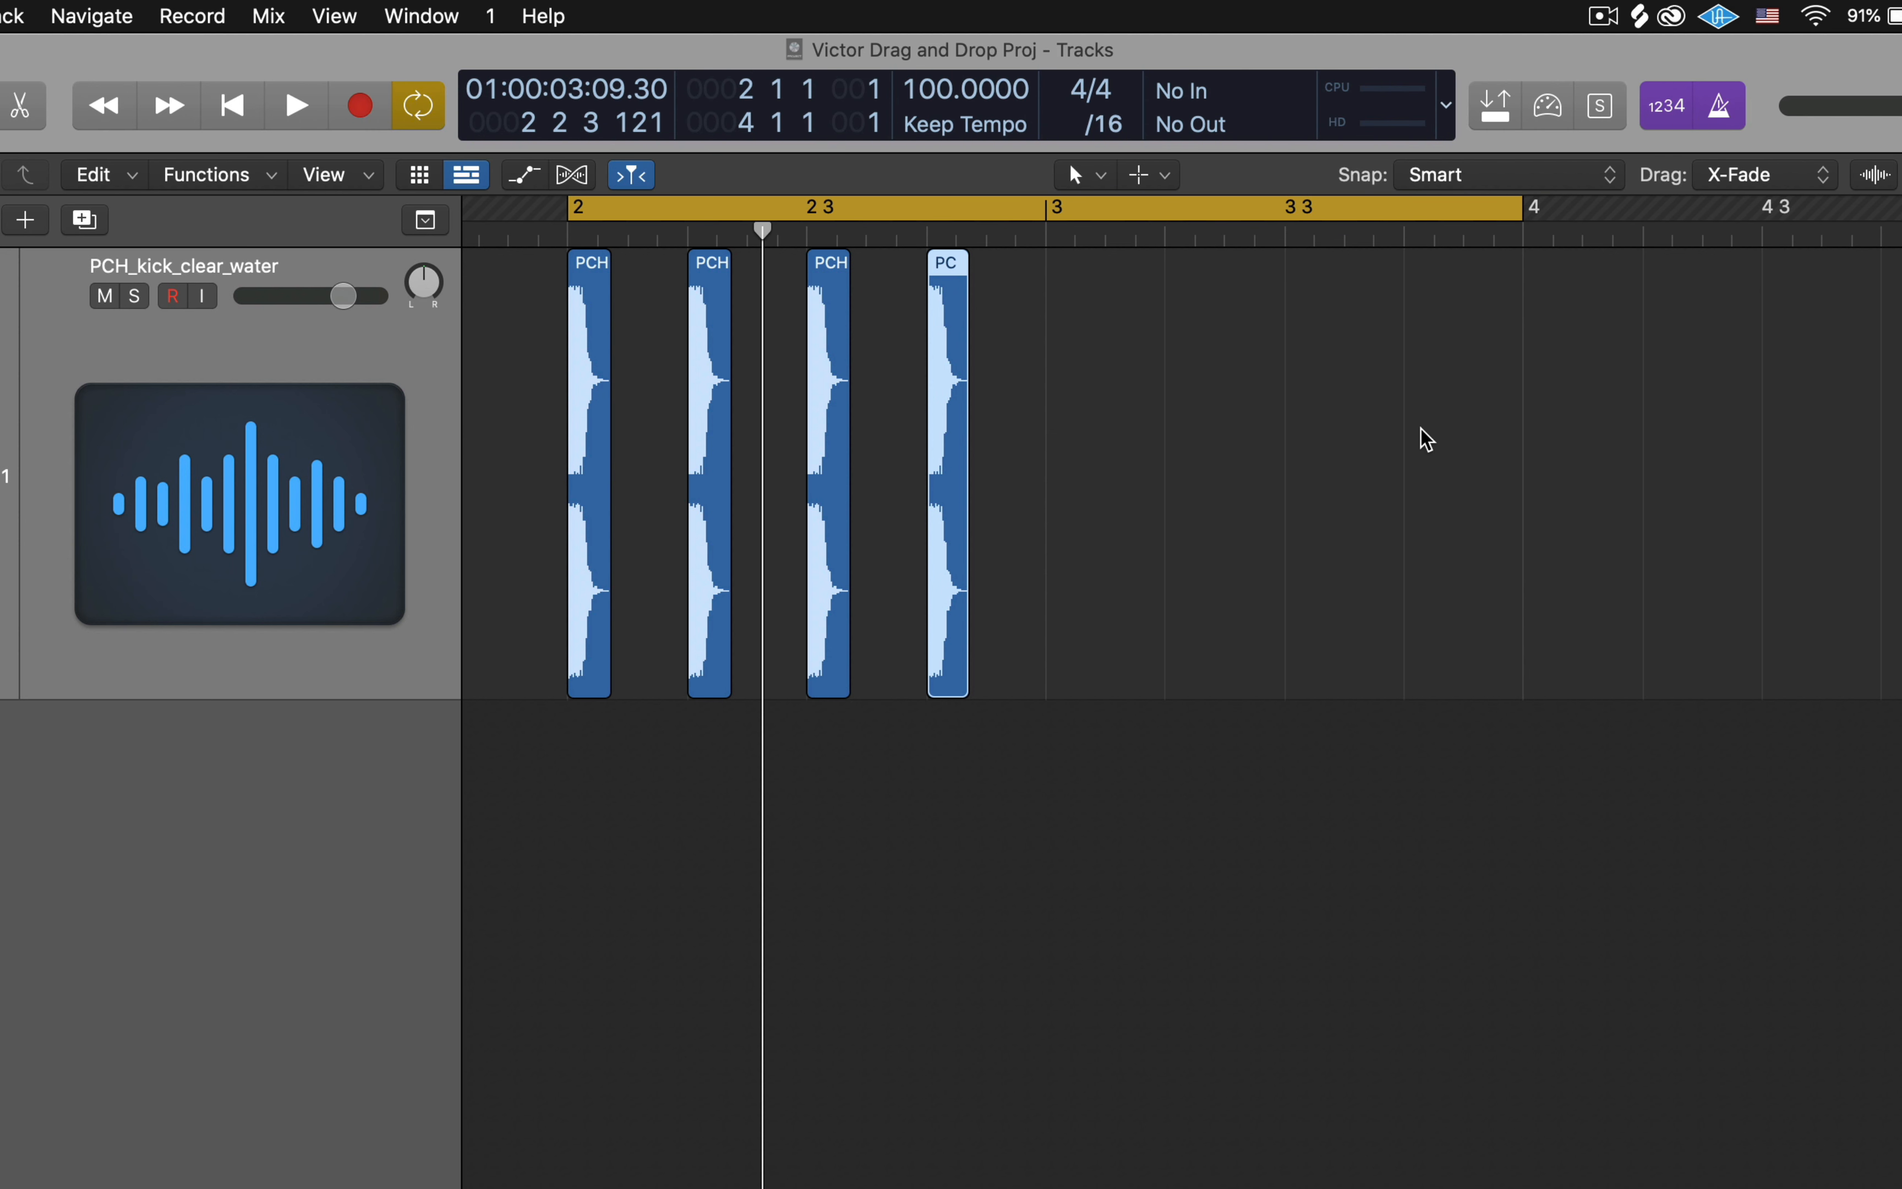
- Select all four kick regions in bar 2, copy them together to the start of bar 3, and clear the selection
{"action": "left_click", "coordinate": [1262, 355]}
{"action": "left_click_drag", "start_coordinate": [1121, 333], "coordinate": [555, 444]}
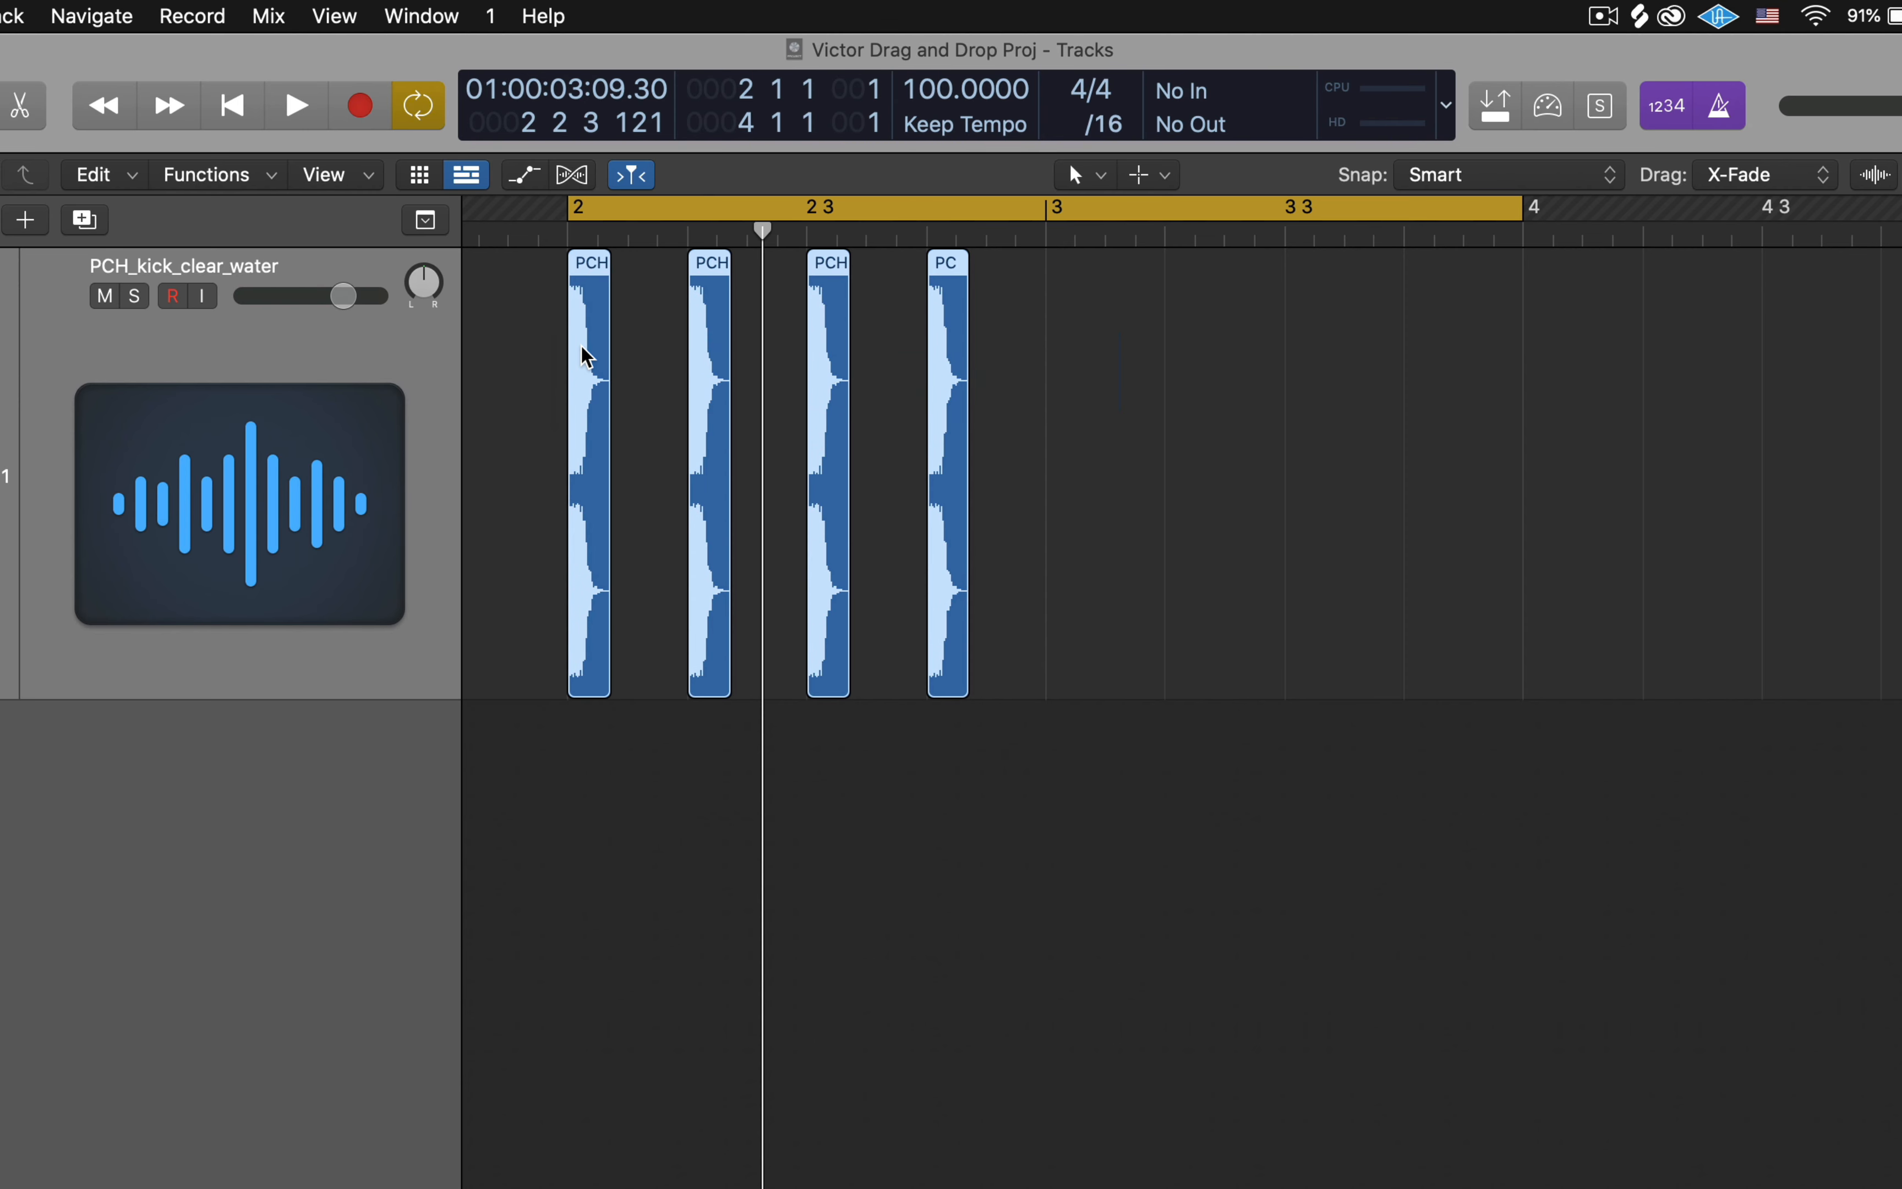
{"action": "left_click_drag", "start_coordinate": [586, 358], "coordinate": [1060, 366]}
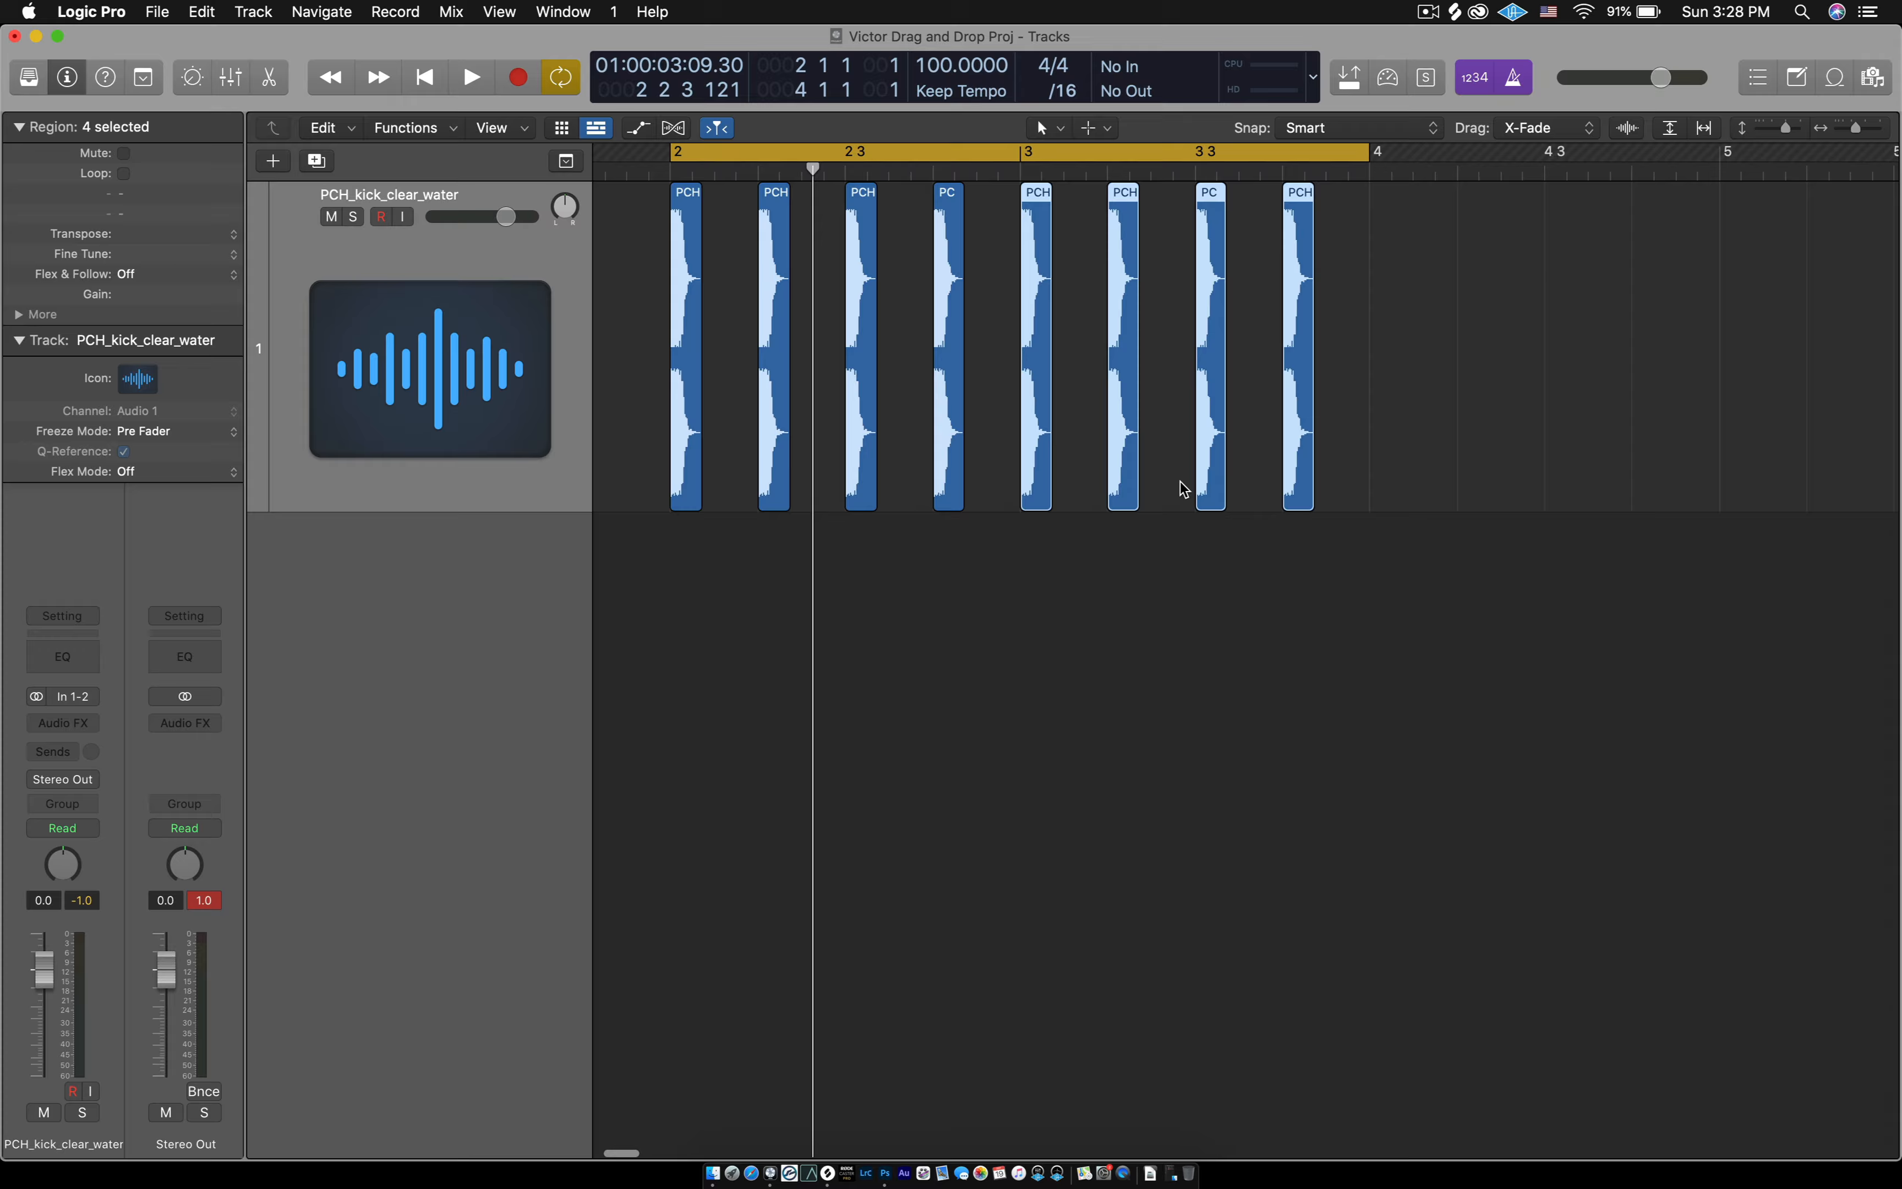
{"action": "left_click", "coordinate": [1181, 558]}
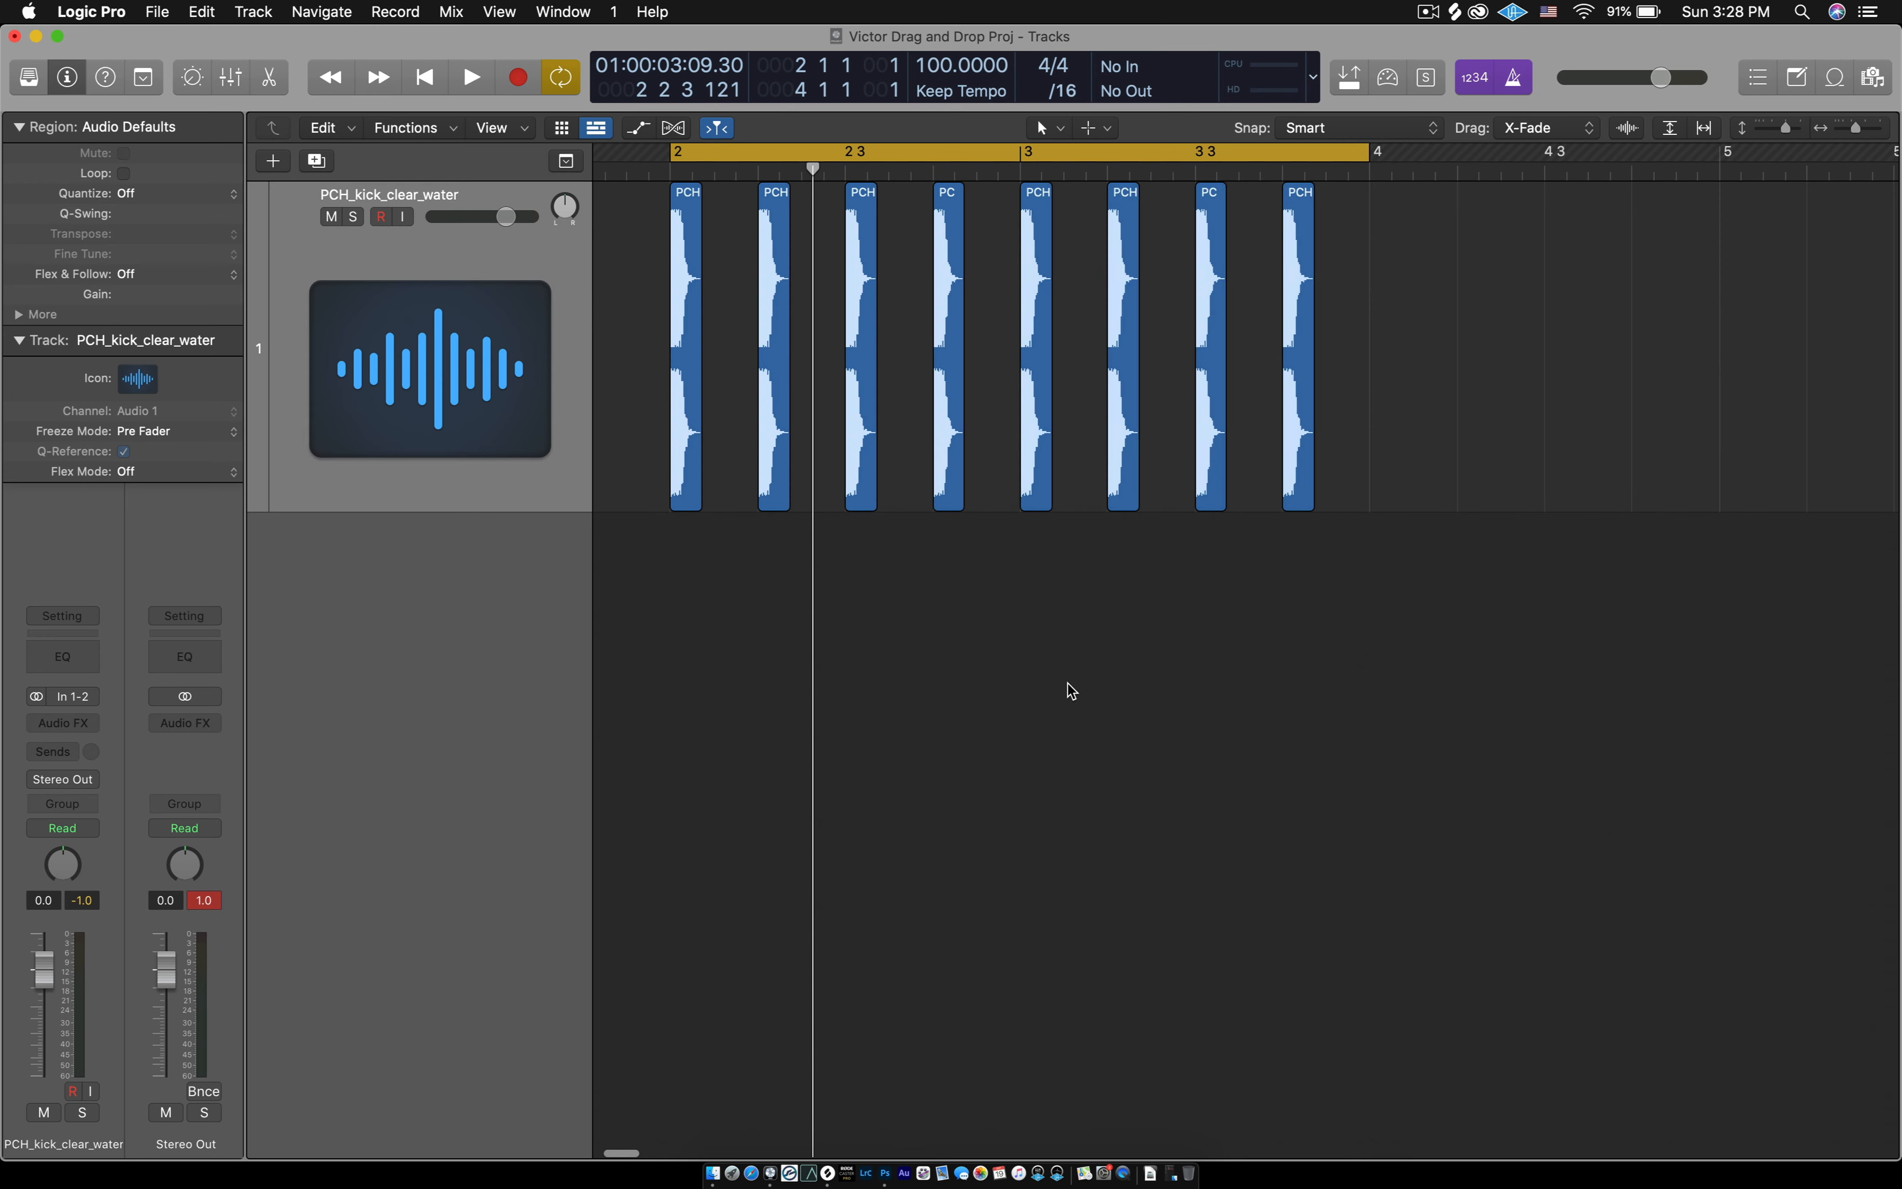
- Play back the two-bar kick pattern and stop before bar 4
{"action": "key", "text": "space"}
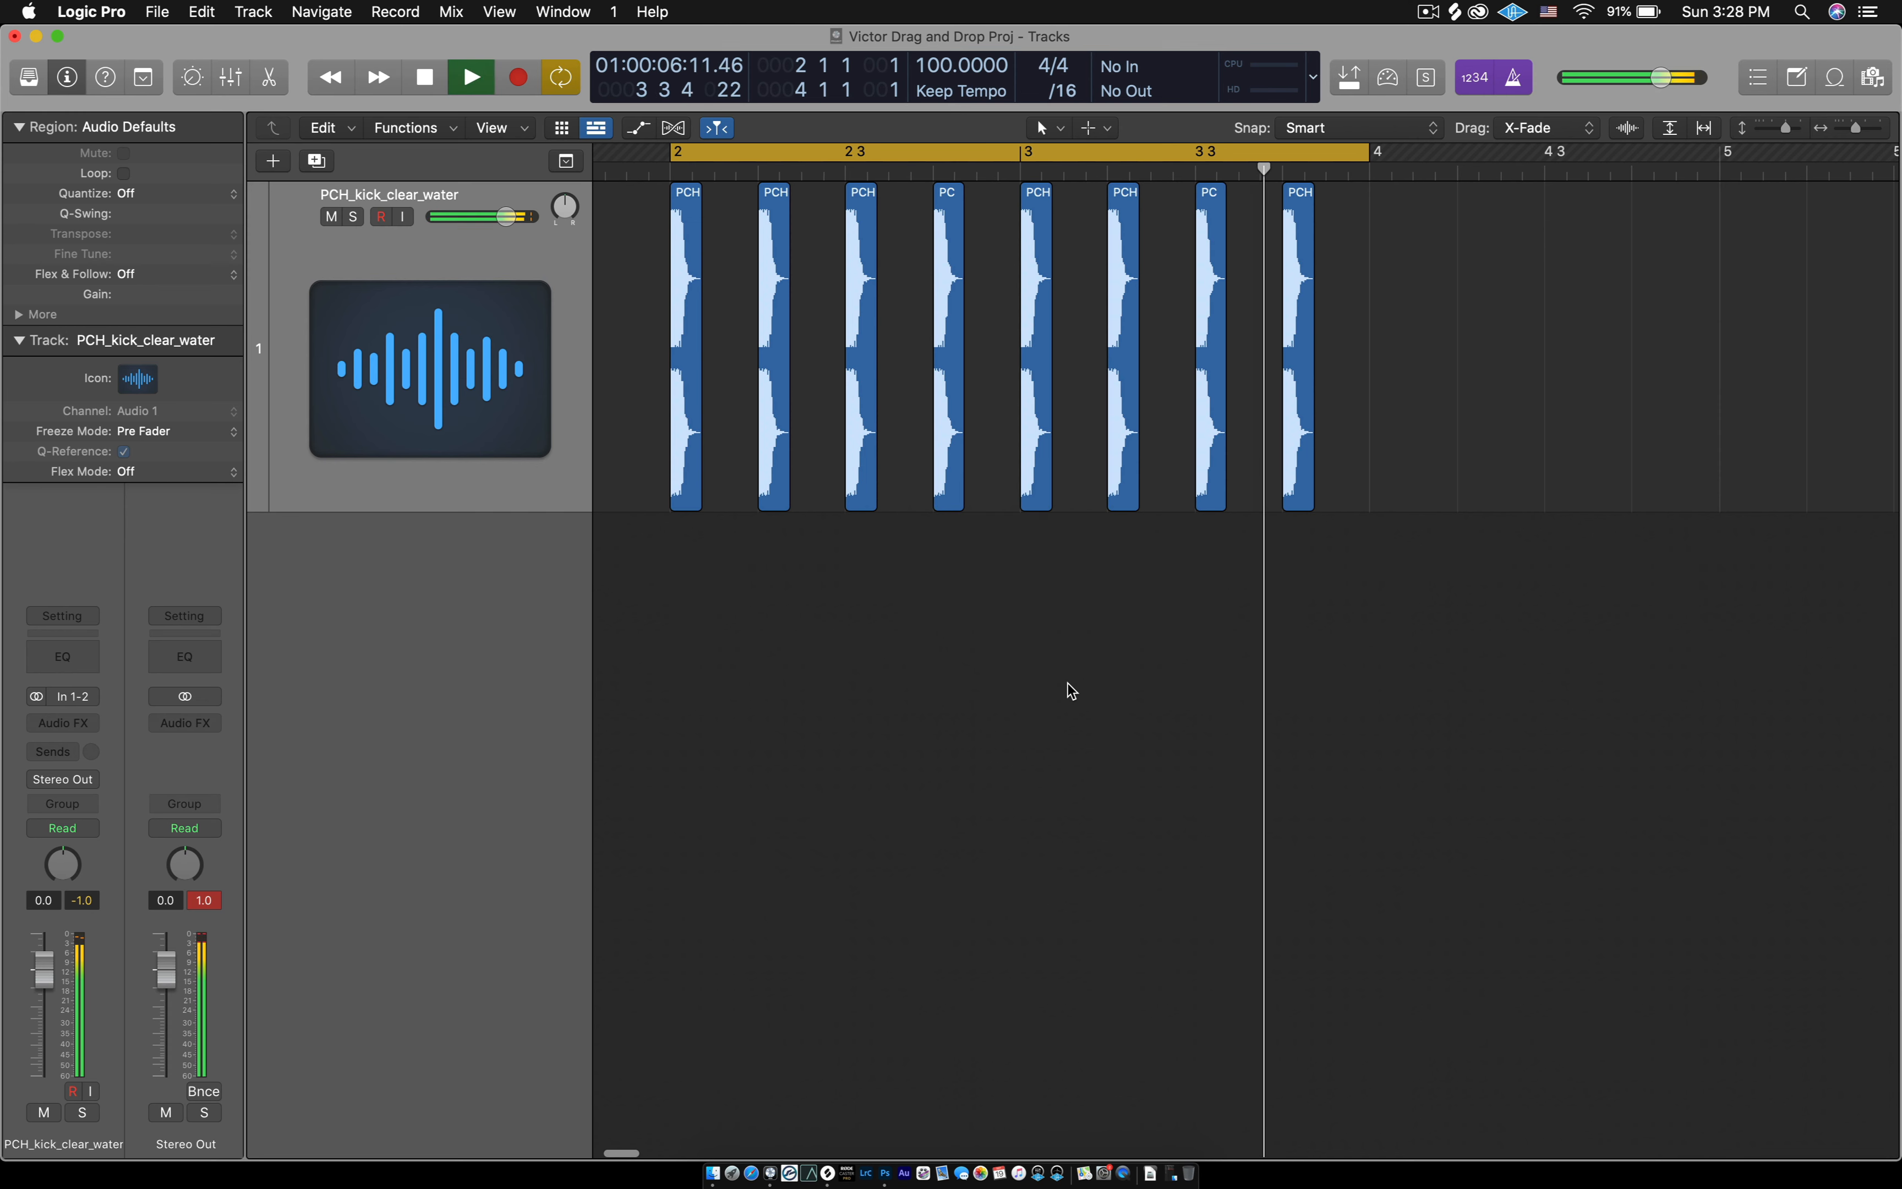
{"action": "key", "text": "space"}
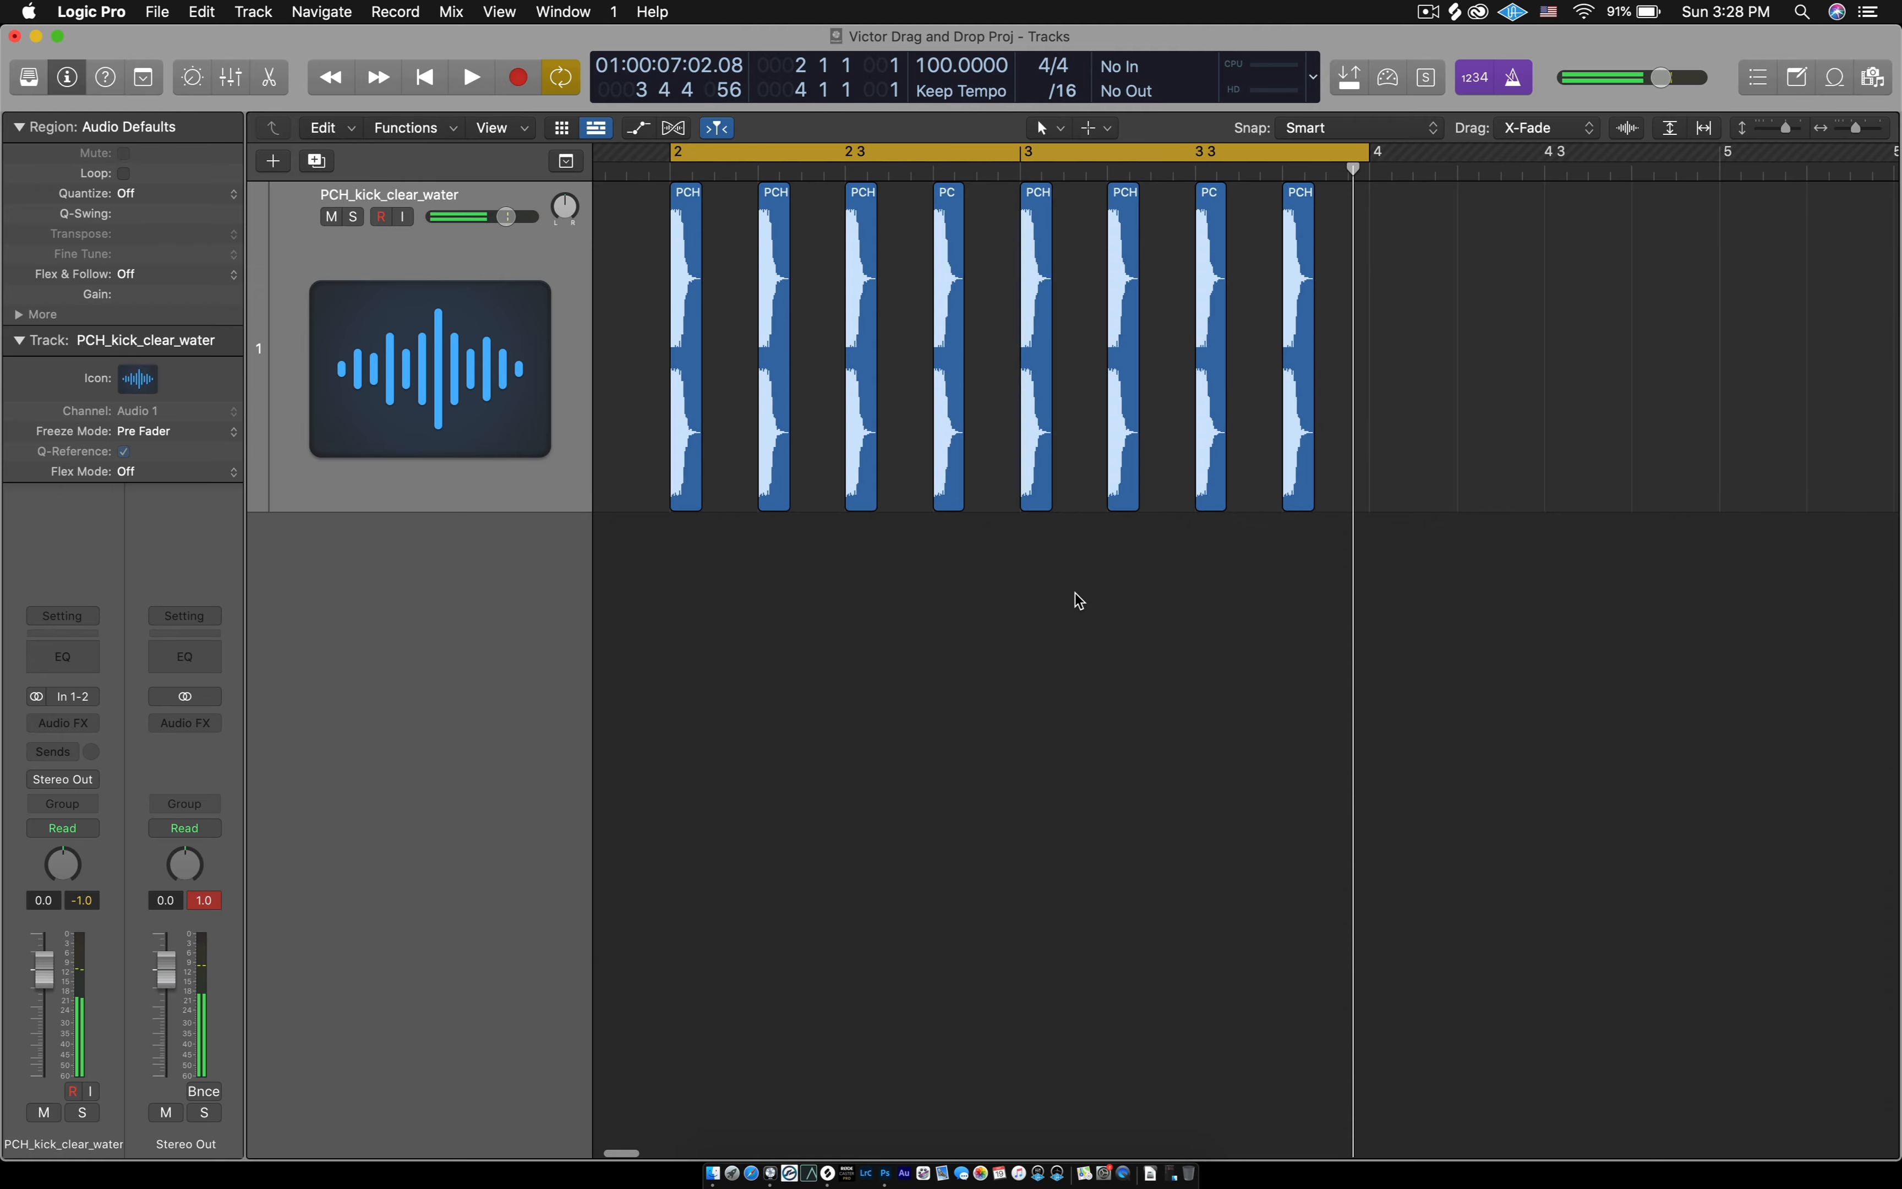
- Extend the end of the cycle range to bar 6 so that it spans four bars
{"action": "scroll", "coordinate": [1076, 595], "scroll_direction": "down", "scroll_amount": 5}
{"action": "scroll", "coordinate": [964, 532], "scroll_direction": "up", "scroll_amount": 1}
{"action": "scroll", "coordinate": [967, 539], "scroll_direction": "up", "scroll_amount": 6}
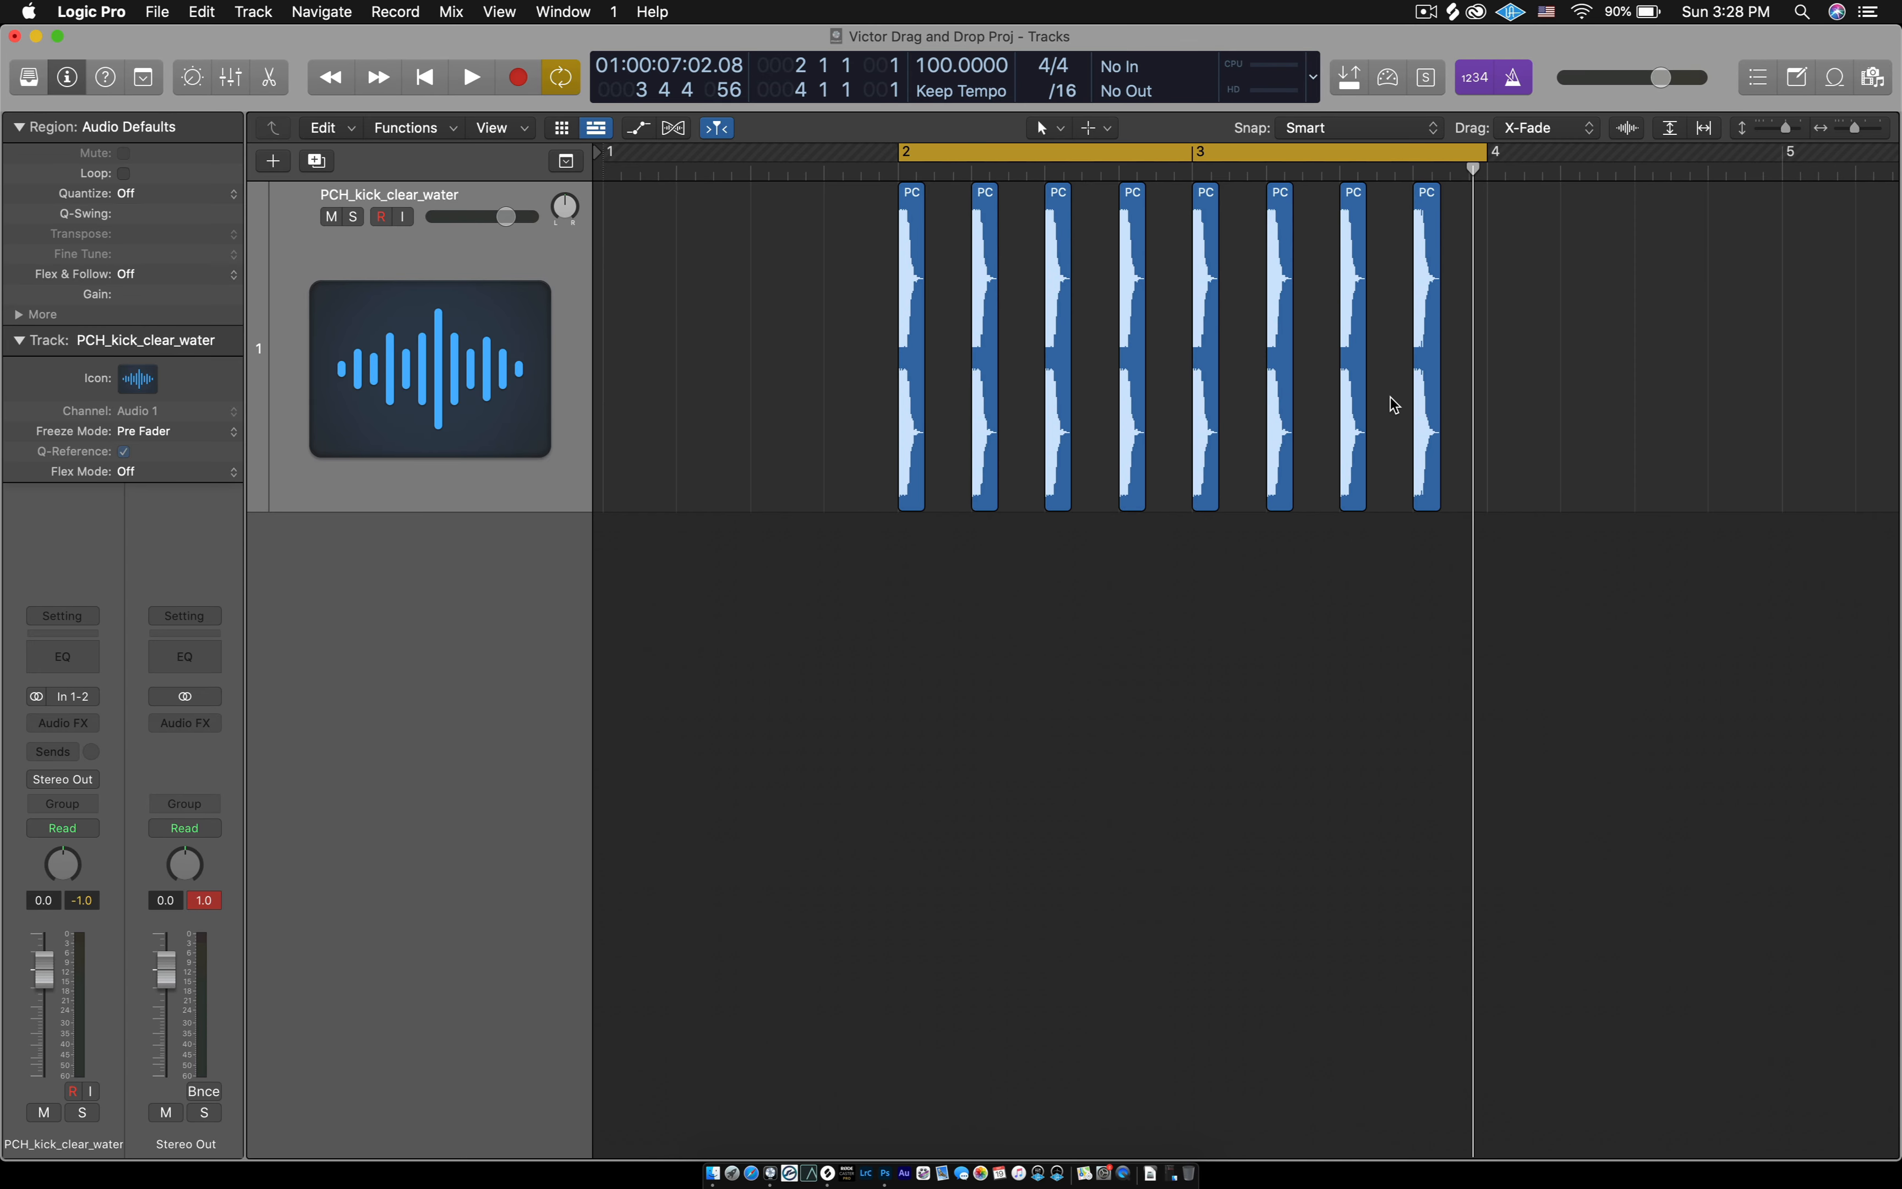
{"action": "key", "text": "super+Left"}
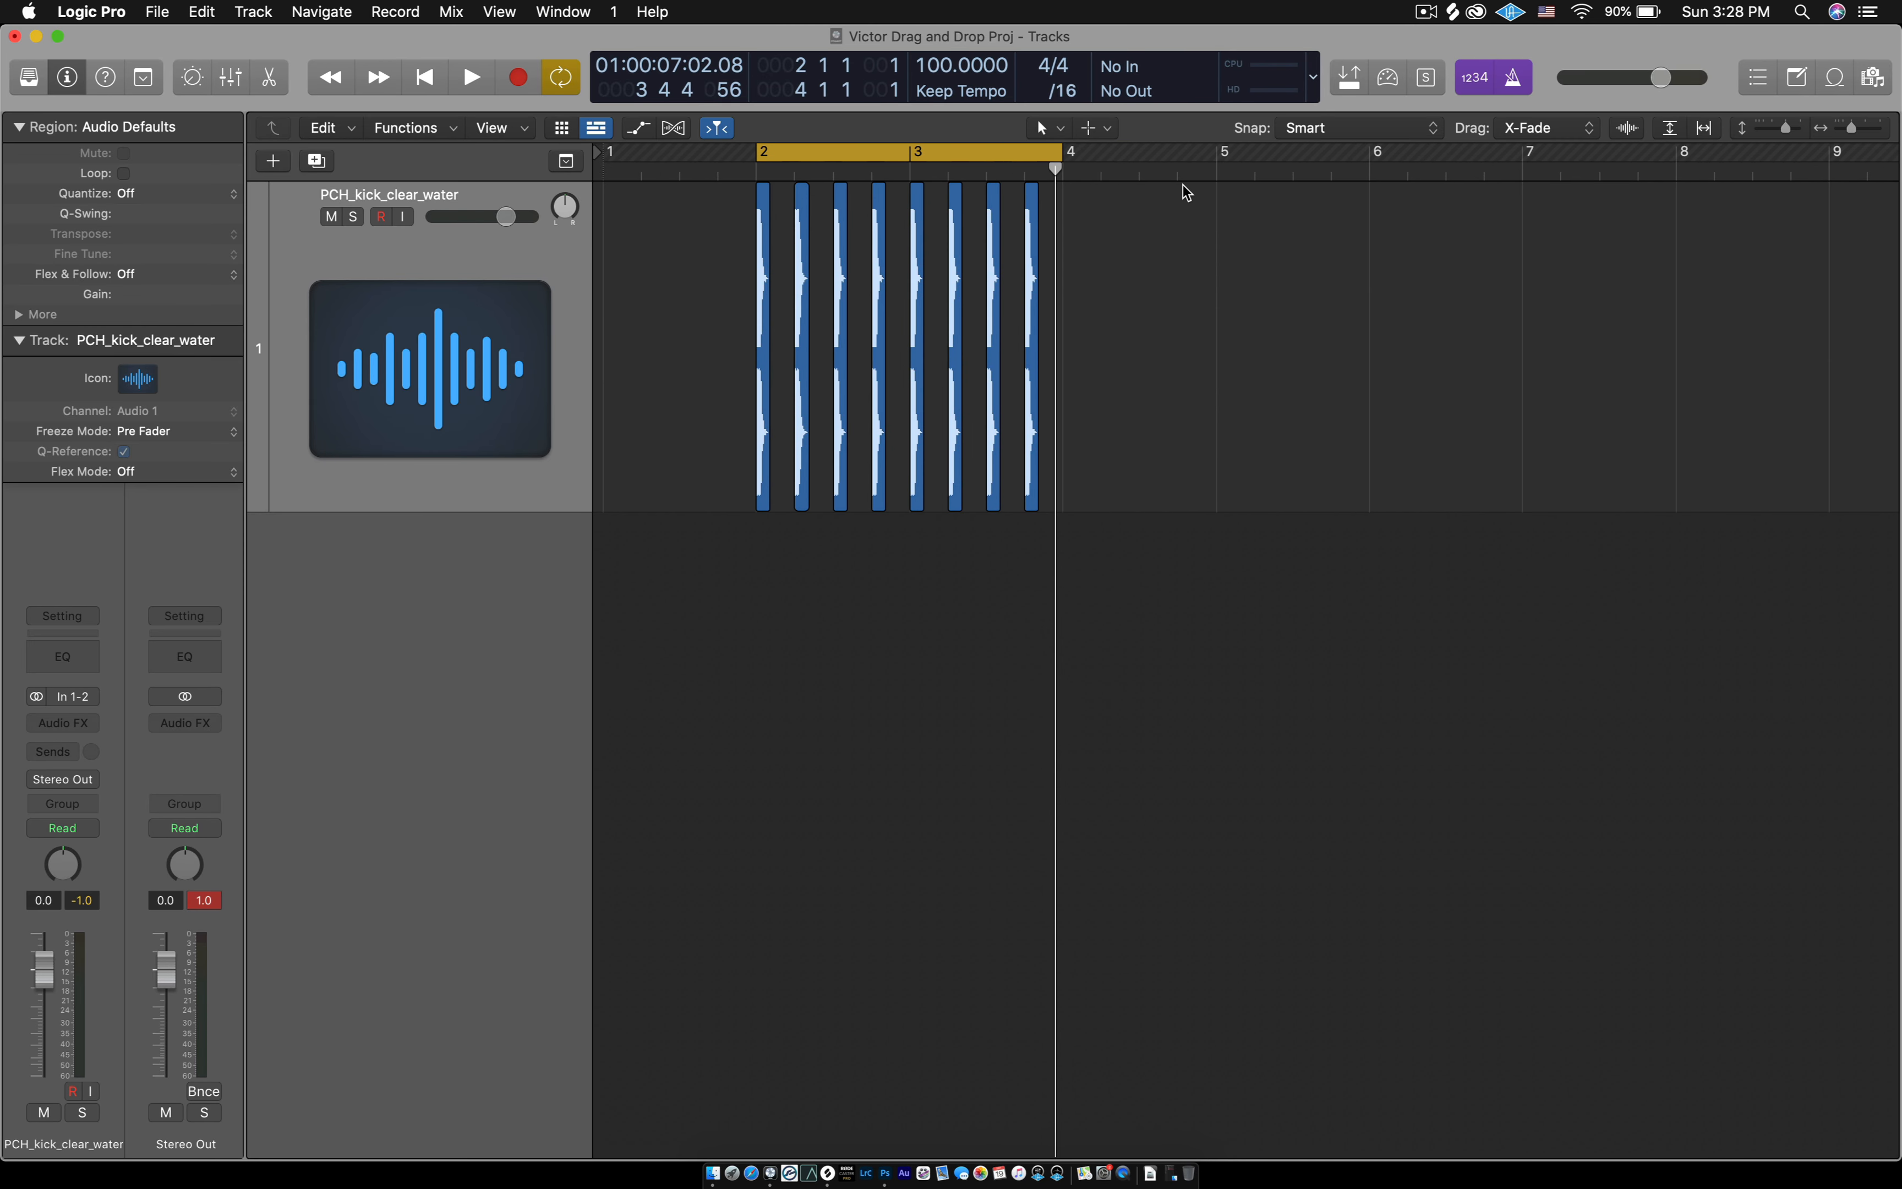
{"action": "left_click_drag", "start_coordinate": [1062, 157], "coordinate": [1374, 149]}
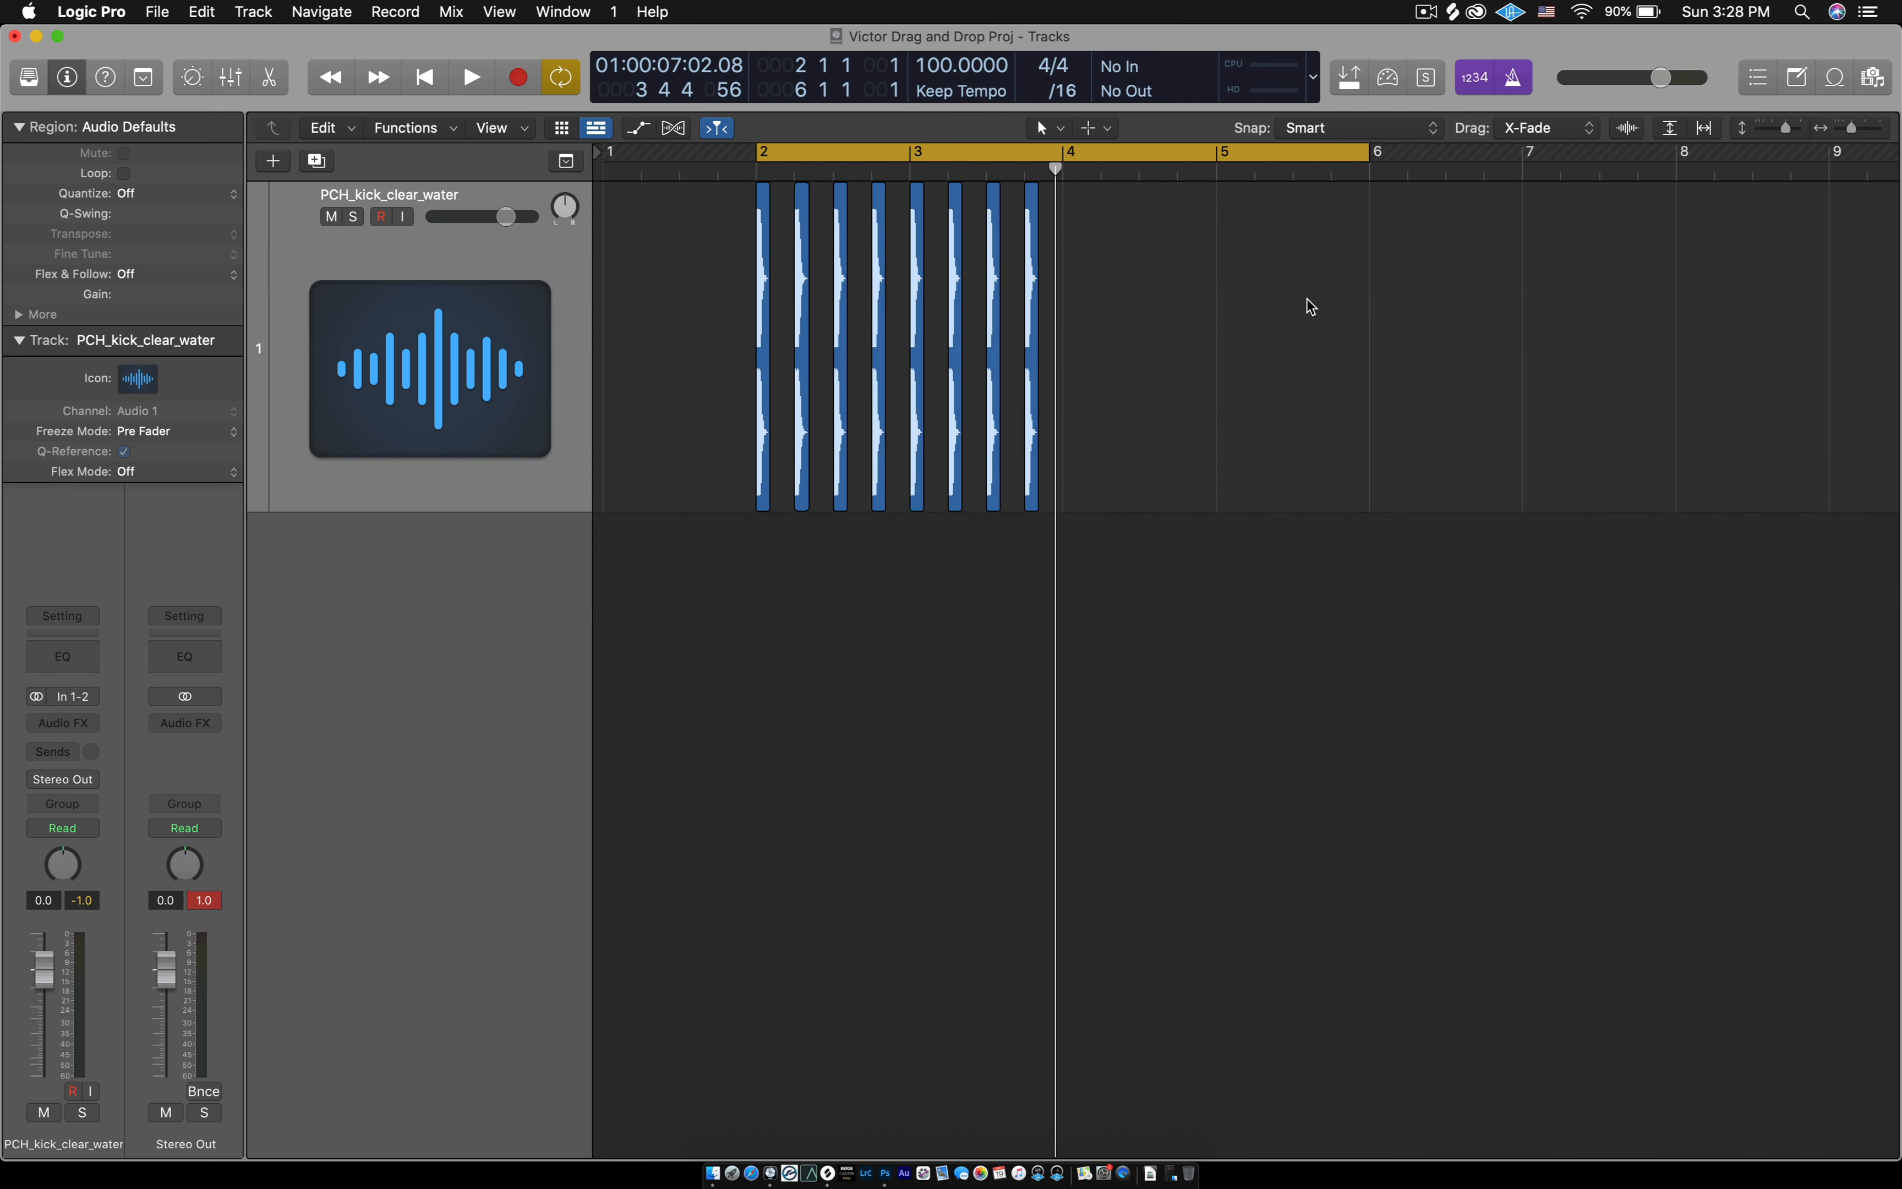
- Select the eight kick regions in bars 2 and 3, copy them together to position 4 1 1 1, and clear the selection
{"action": "scroll", "coordinate": [1296, 316], "scroll_direction": "up", "scroll_amount": 5}
{"action": "scroll", "coordinate": [1296, 316], "scroll_direction": "left", "scroll_amount": 2}
{"action": "scroll", "coordinate": [1300, 323], "scroll_direction": "down", "scroll_amount": 5}
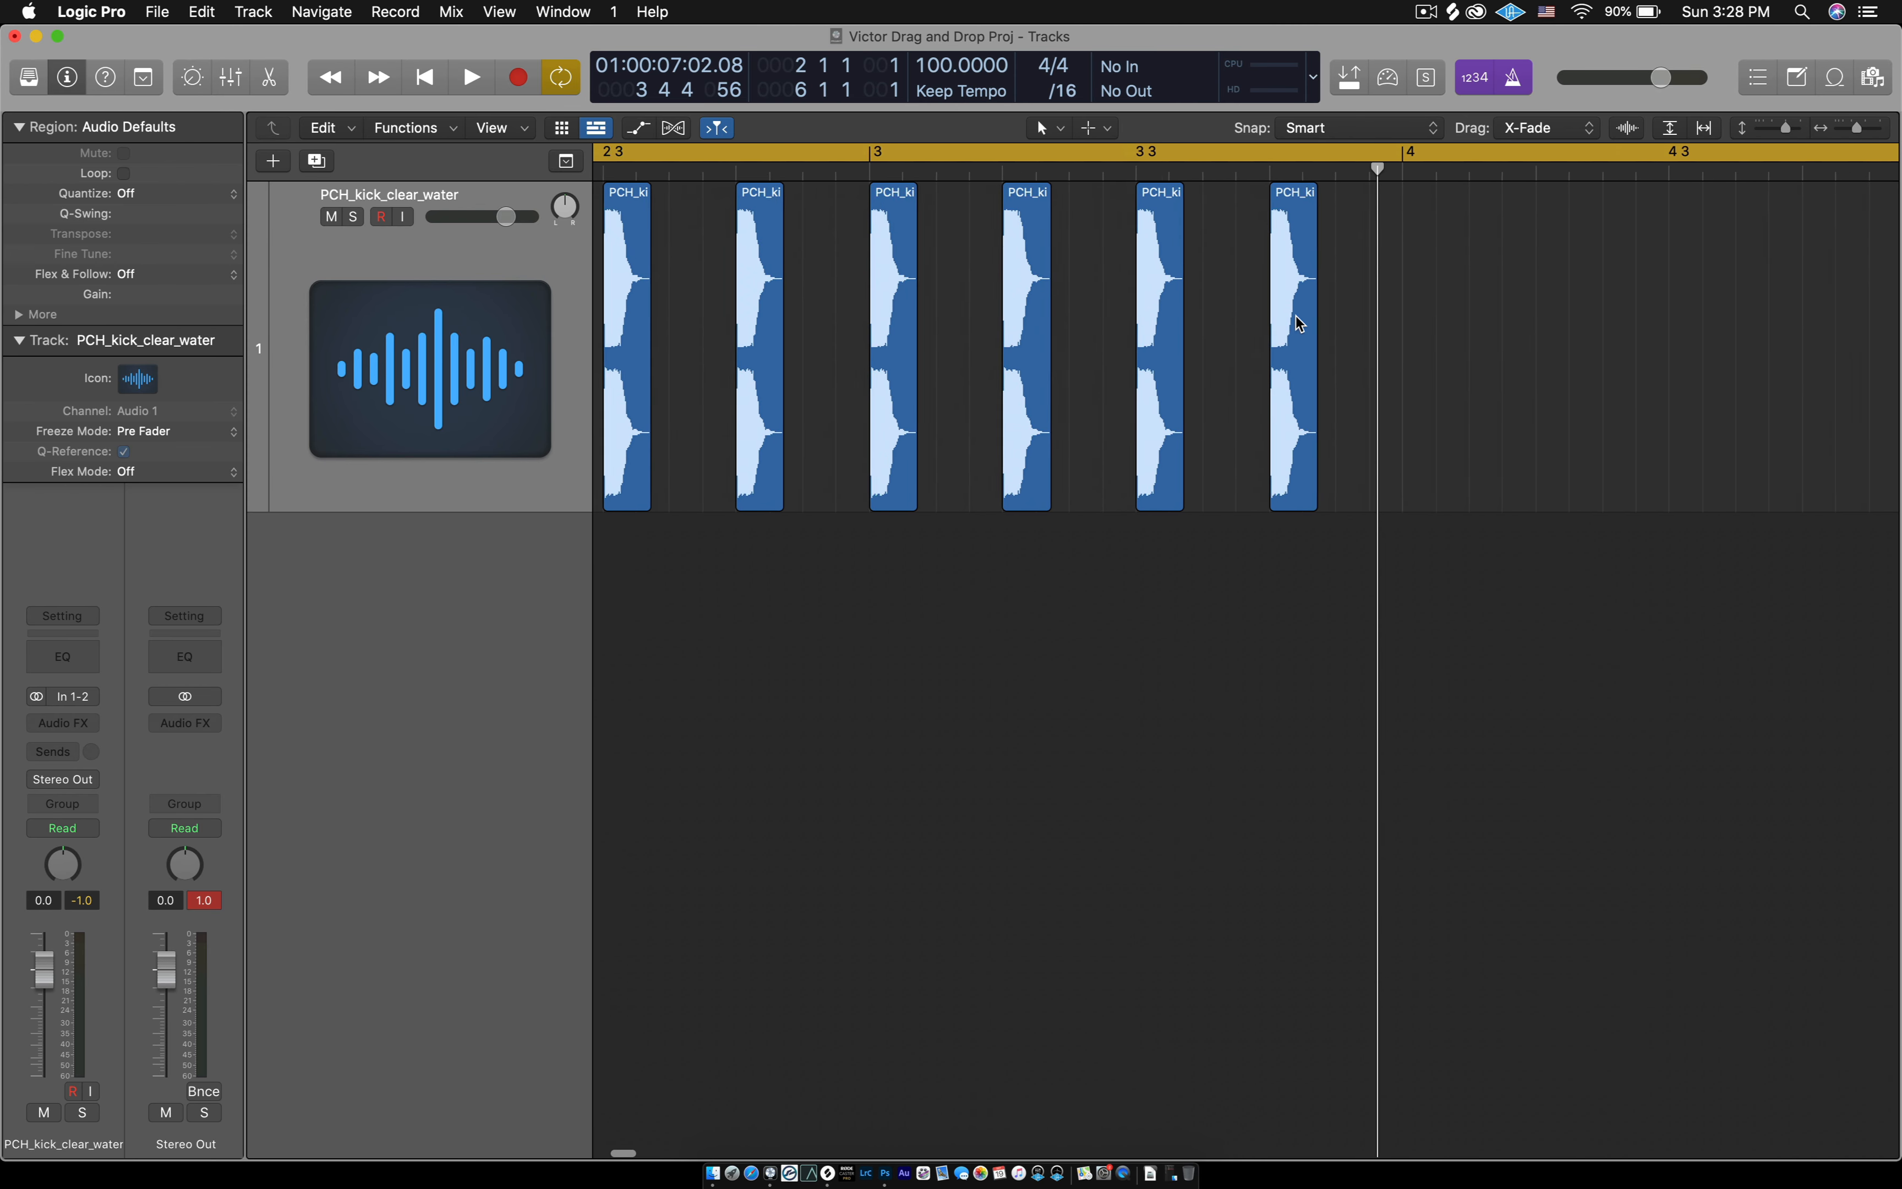
{"action": "scroll", "coordinate": [1299, 323], "scroll_direction": "right", "scroll_amount": 3}
{"action": "scroll", "coordinate": [1298, 322], "scroll_direction": "right", "scroll_amount": 1}
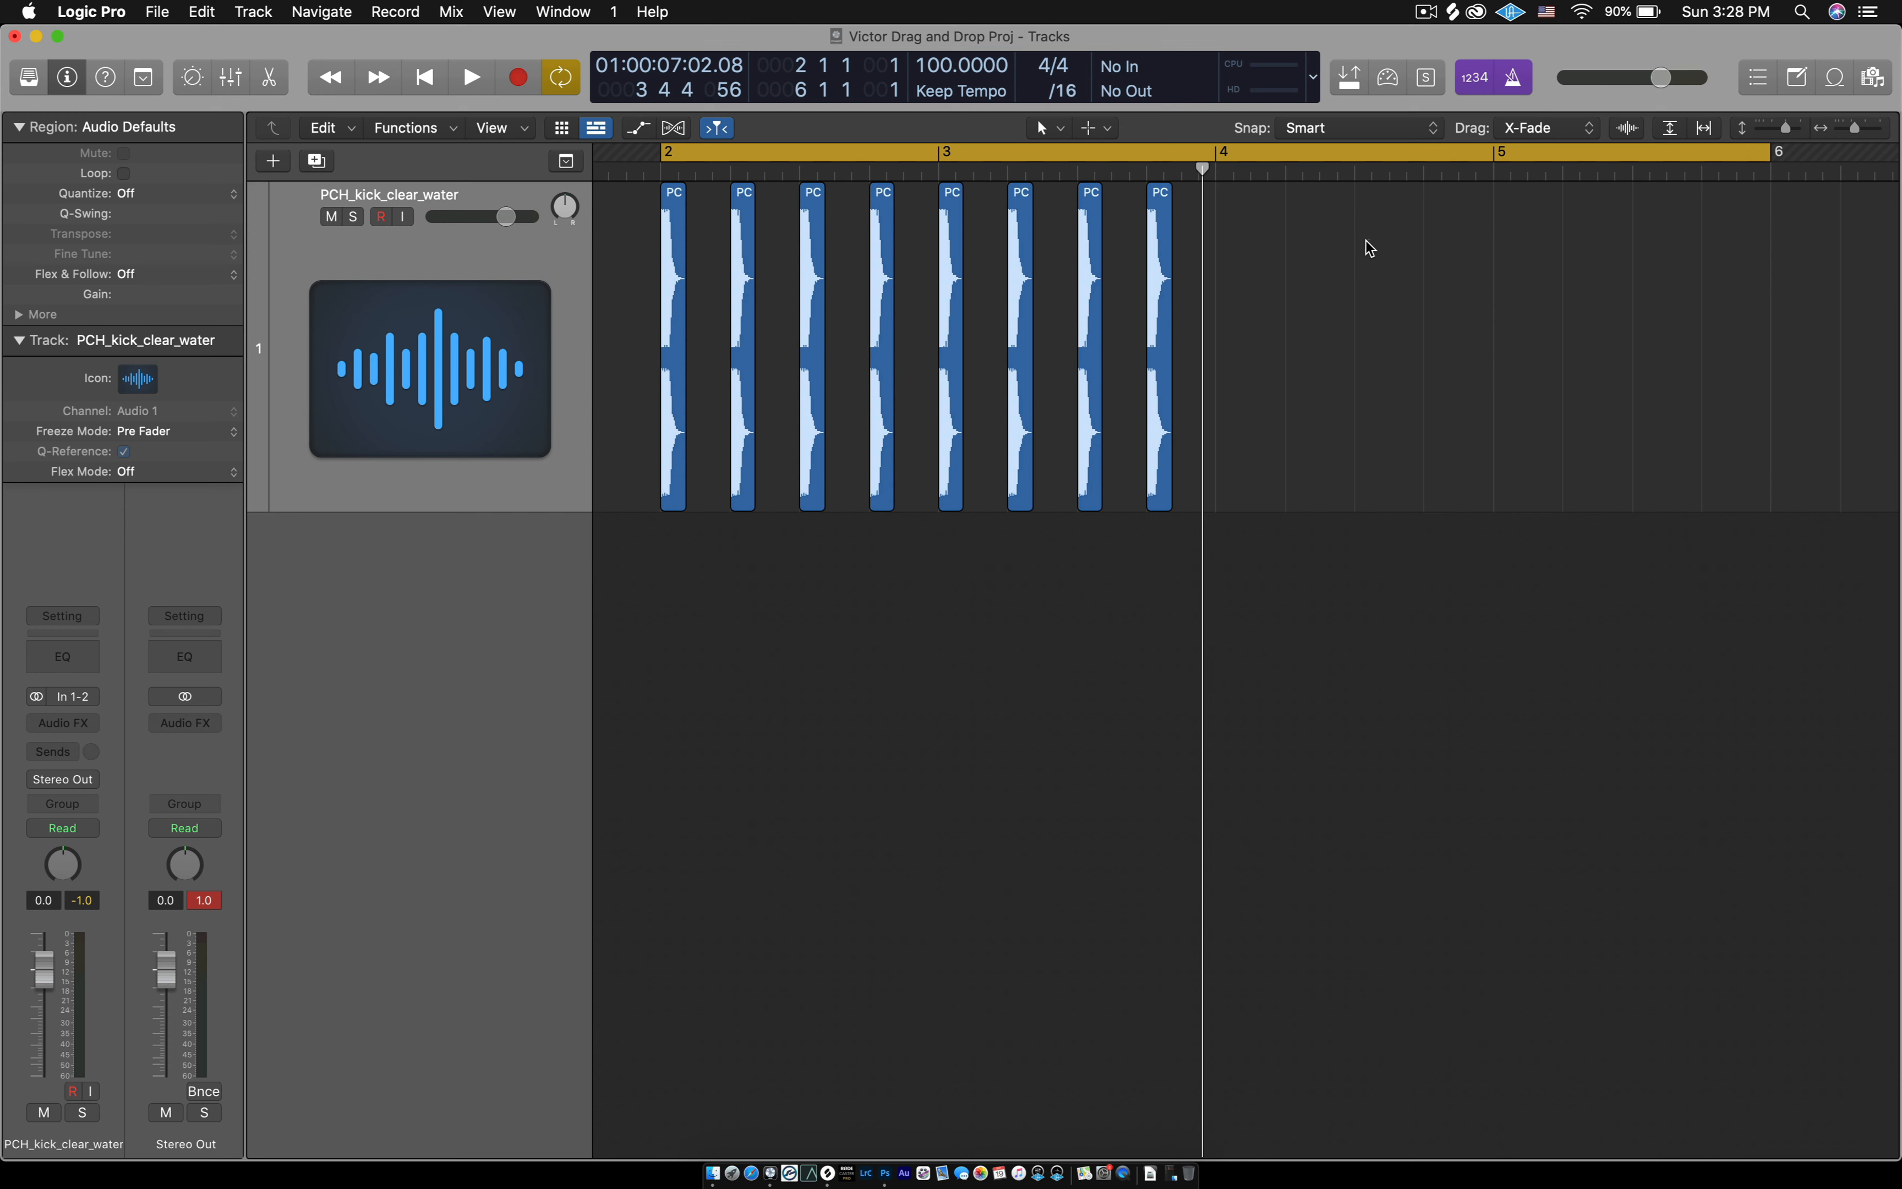
{"action": "left_click_drag", "start_coordinate": [1368, 239], "coordinate": [637, 429]}
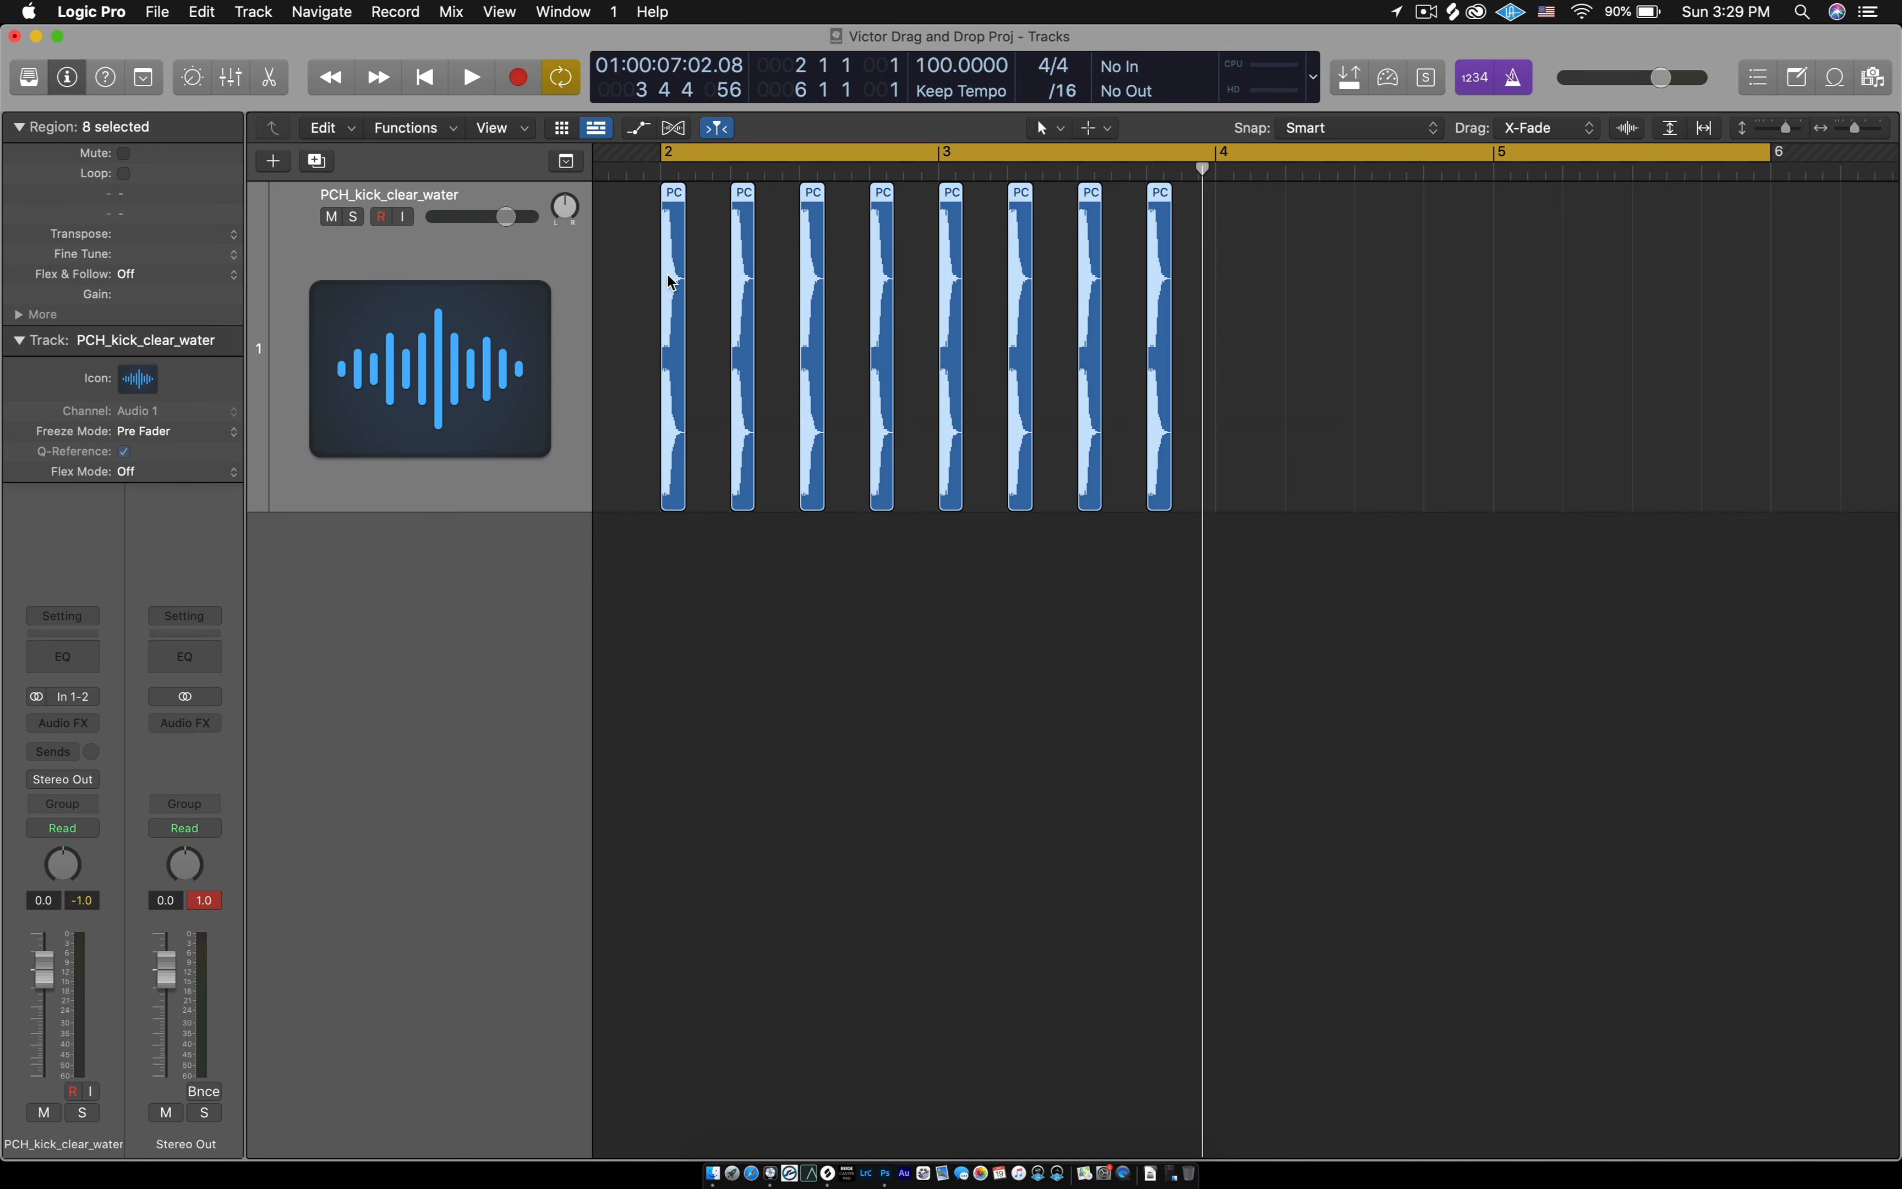
{"action": "left_click_drag", "start_coordinate": [669, 281], "coordinate": [1227, 307]}
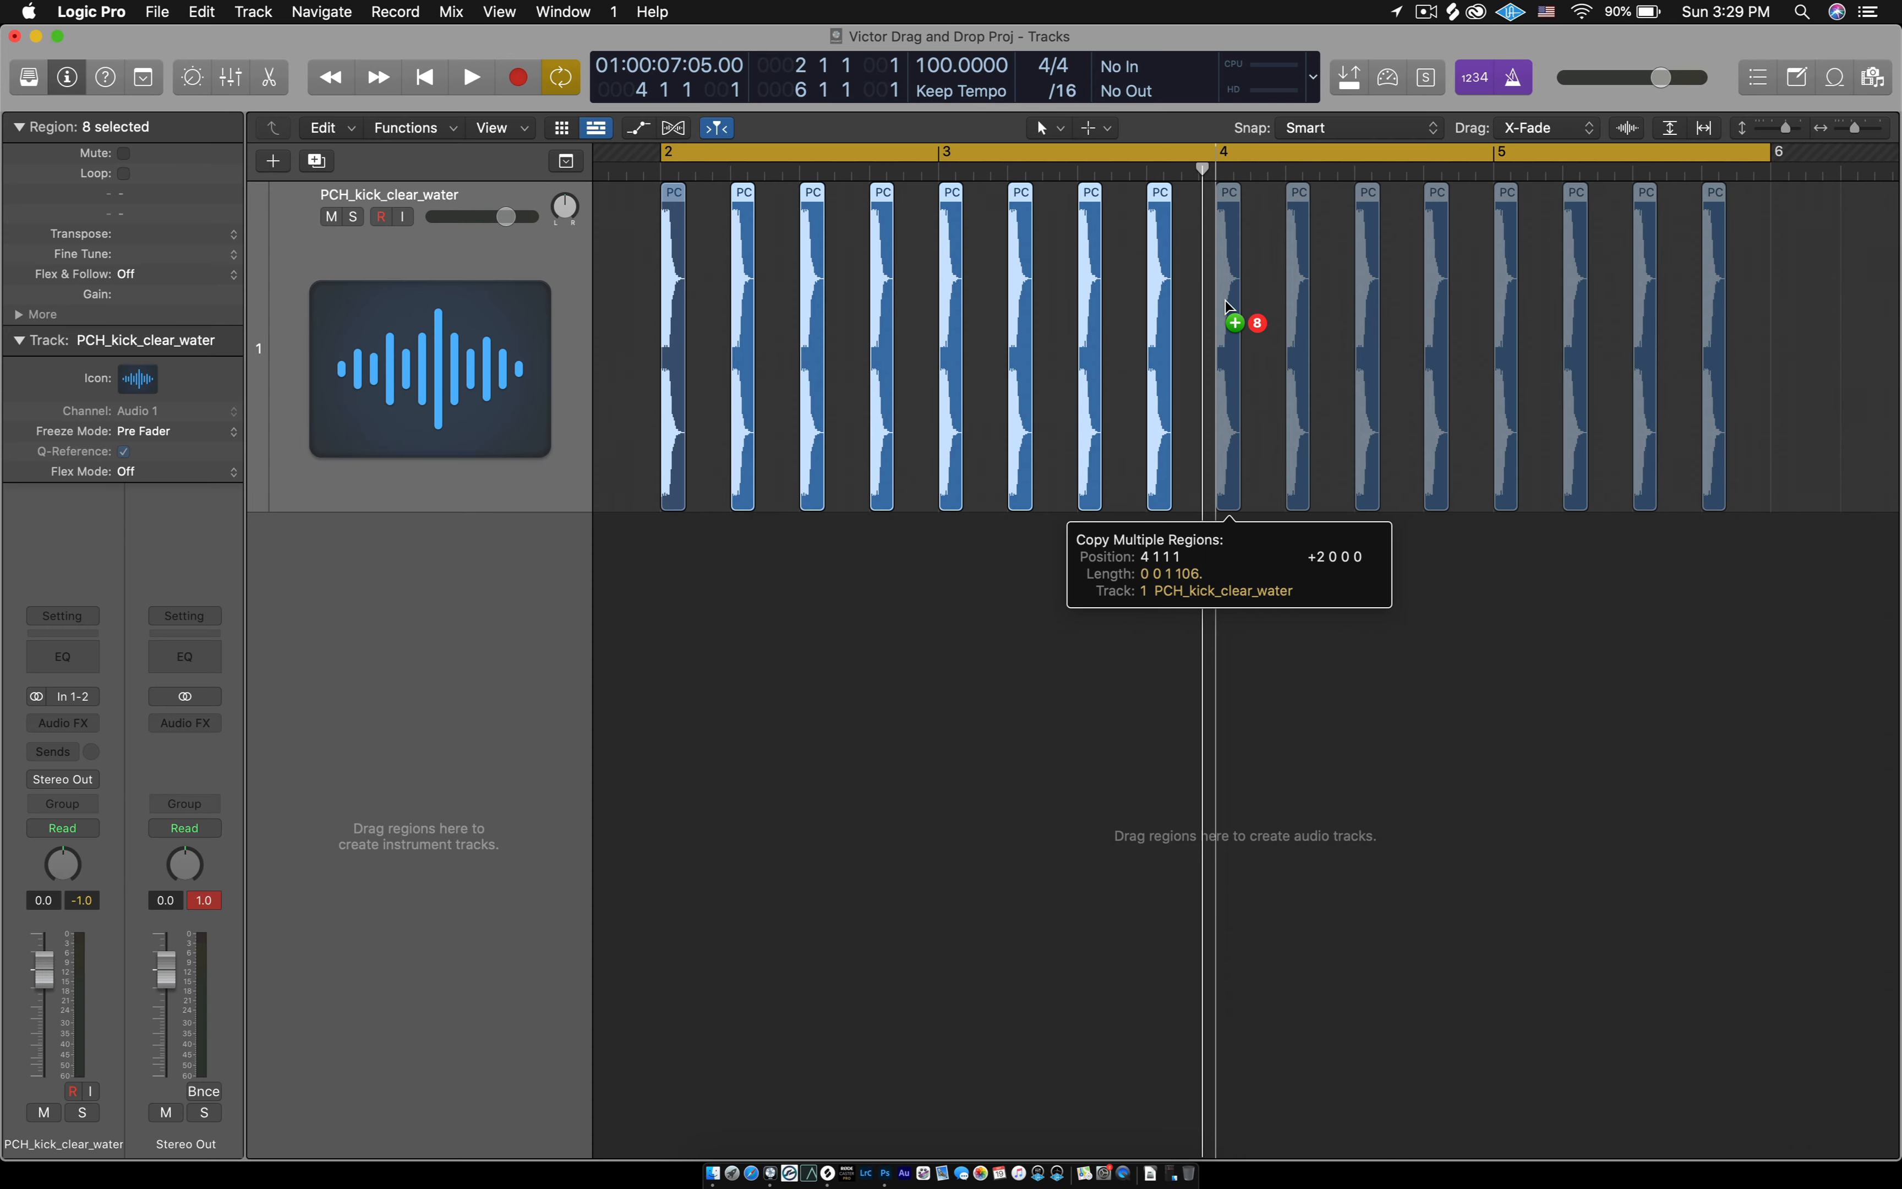
{"action": "left_click_drag", "start_coordinate": [1228, 306], "coordinate": [1230, 308]}
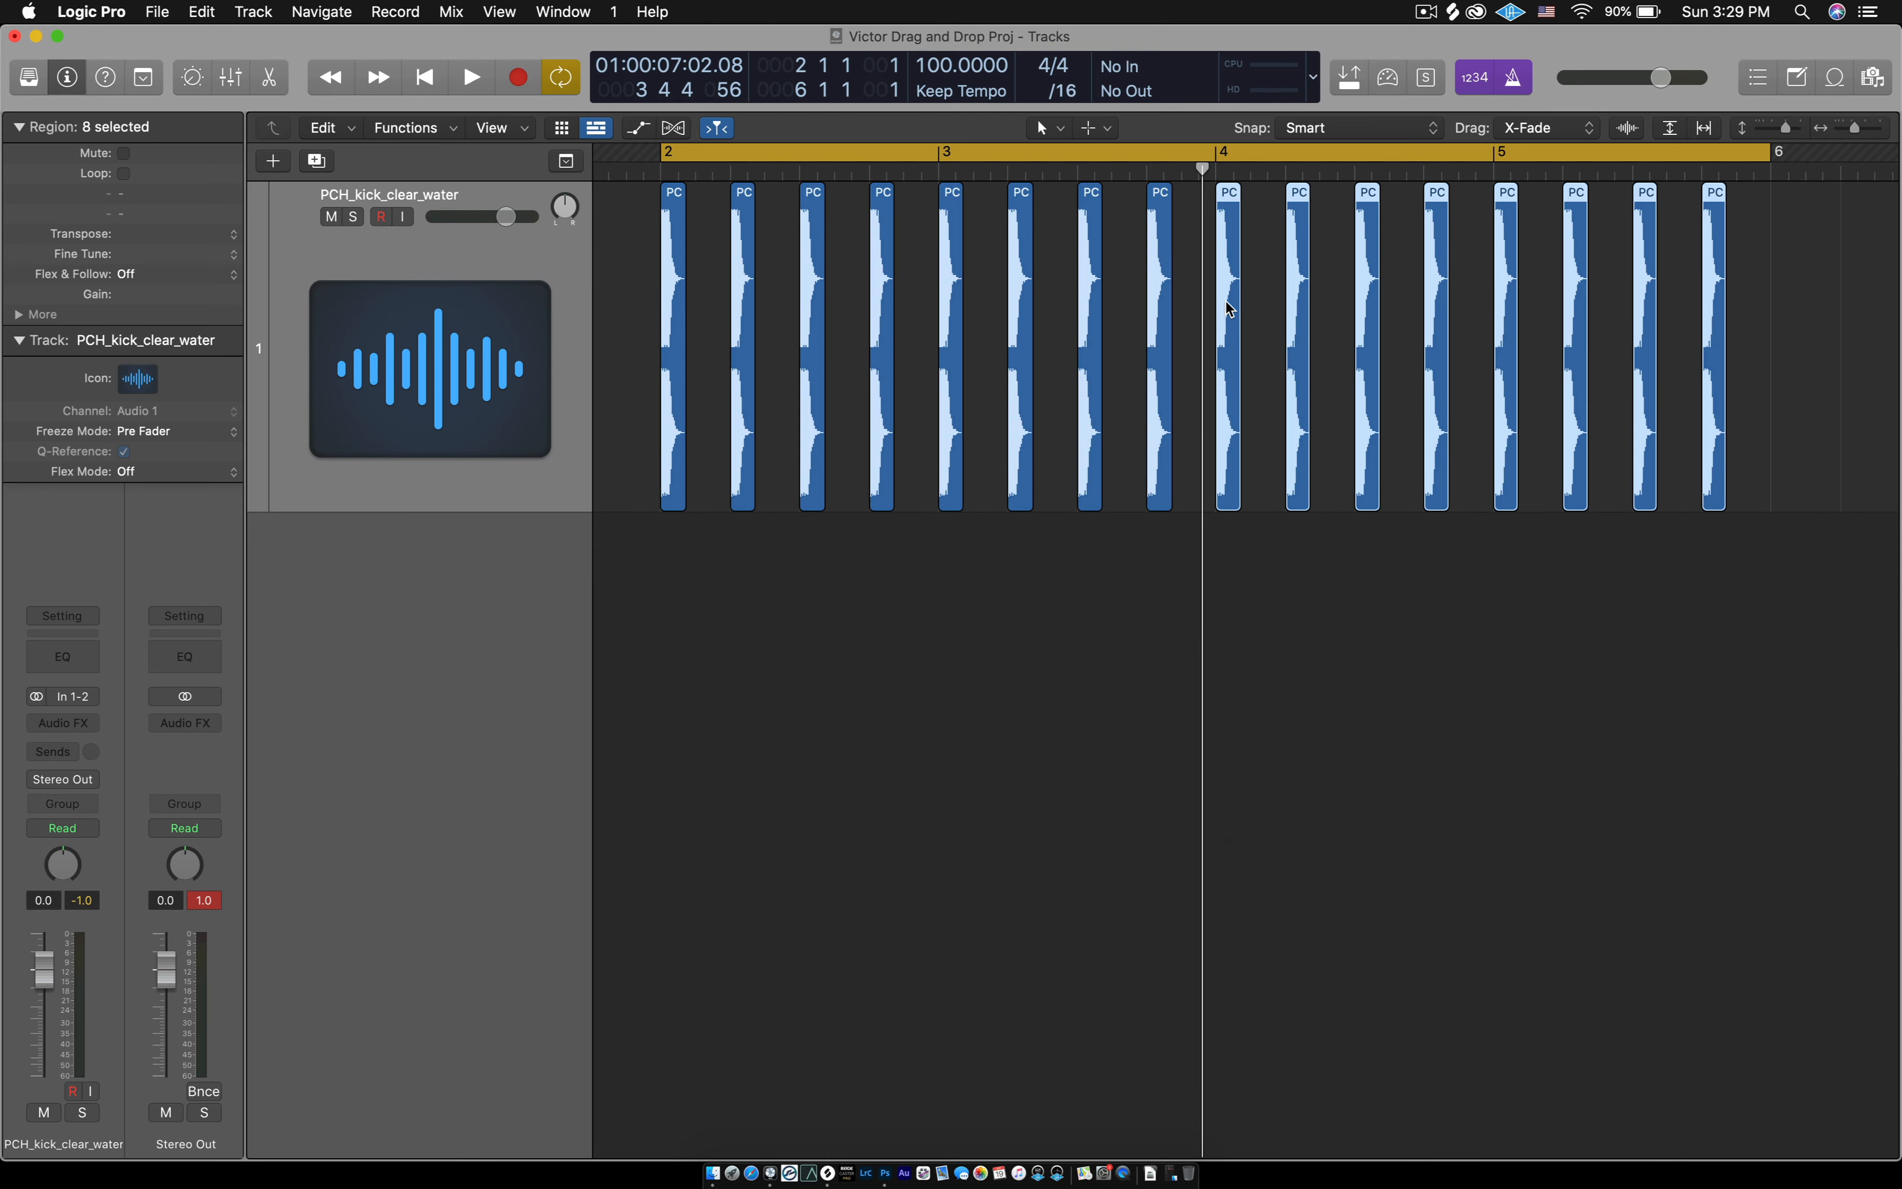
{"action": "left_click", "coordinate": [883, 806]}
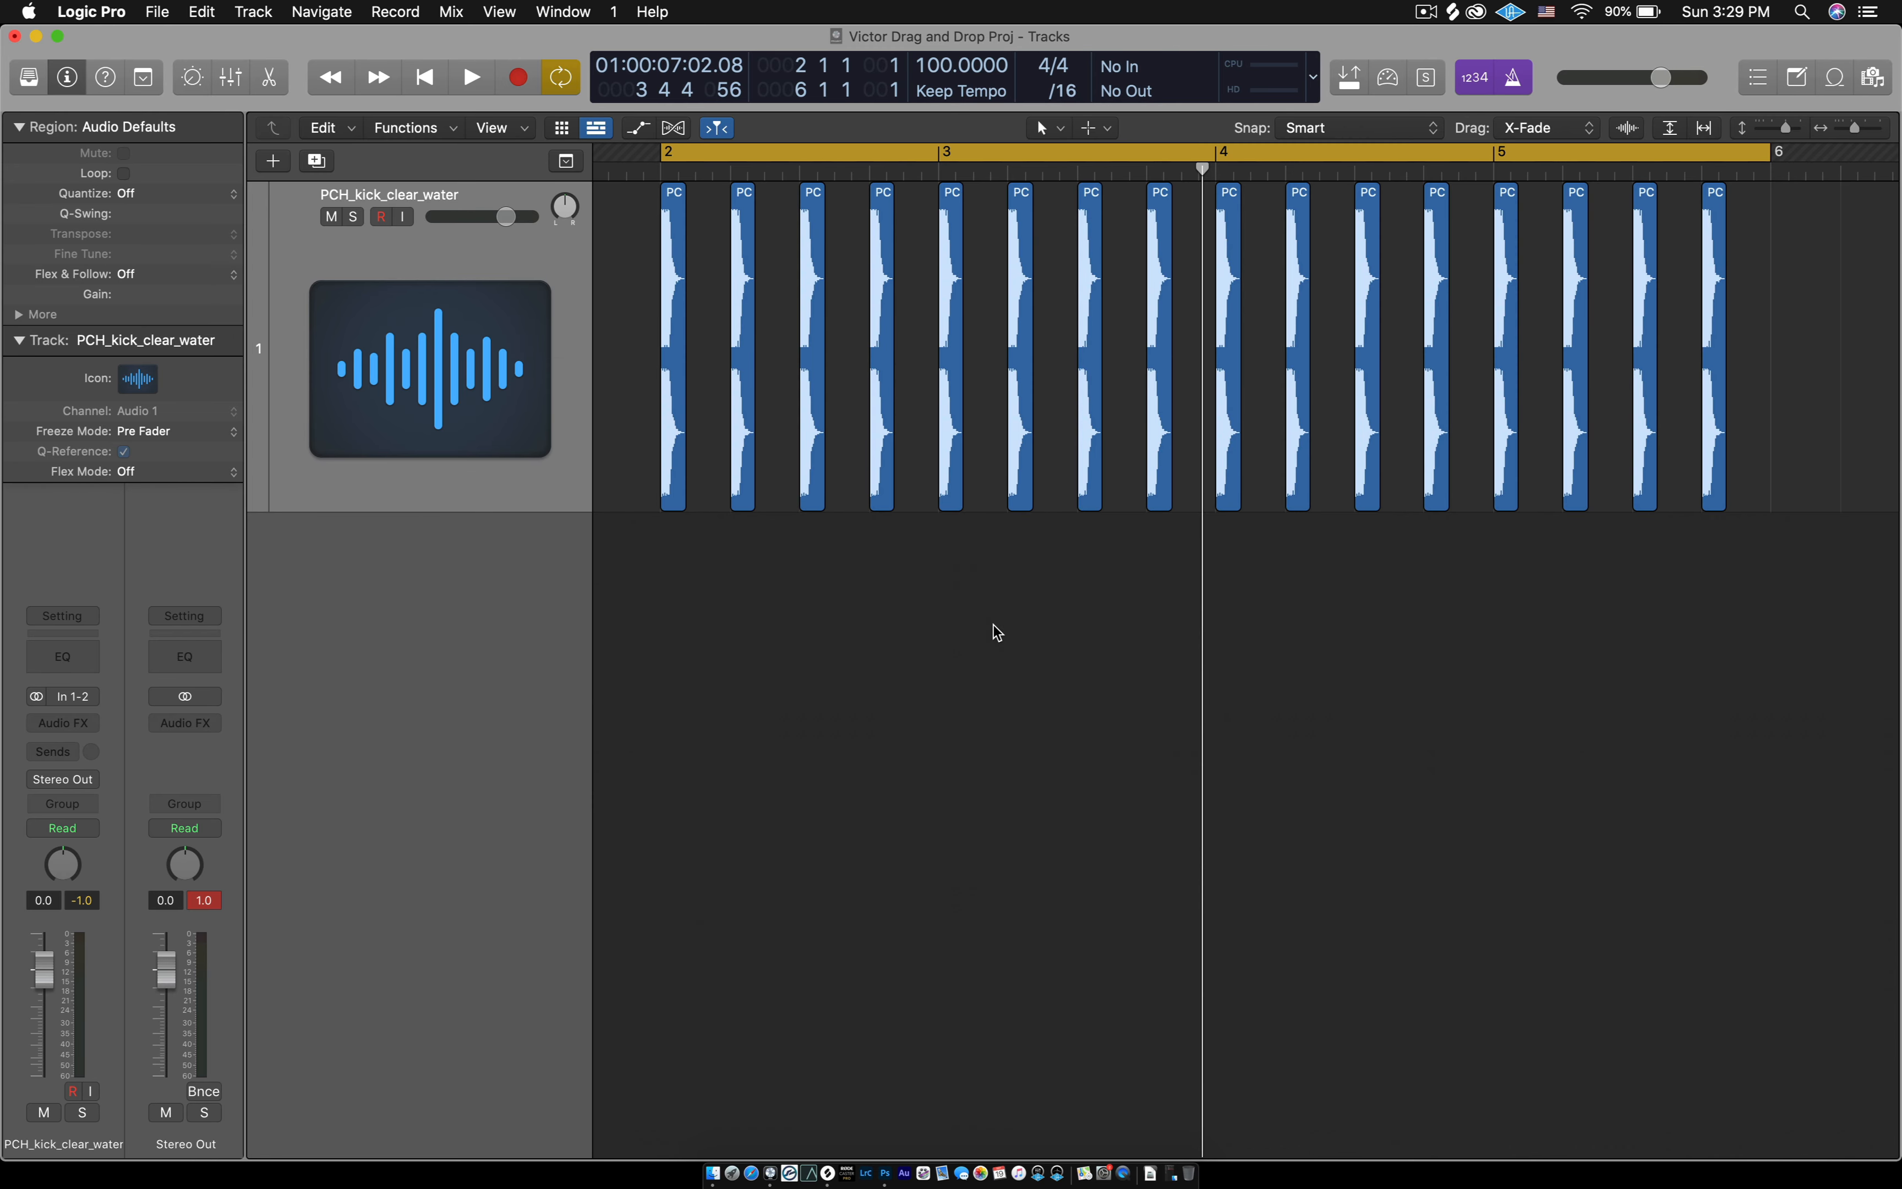
{"action": "key", "text": "super+Right"}
{"action": "key", "text": "super+Right"}
{"action": "key", "text": "super+Right"}
{"action": "key", "text": "super+Right"}
{"action": "key", "text": "super+Right"}
{"action": "key", "text": "super+Right"}
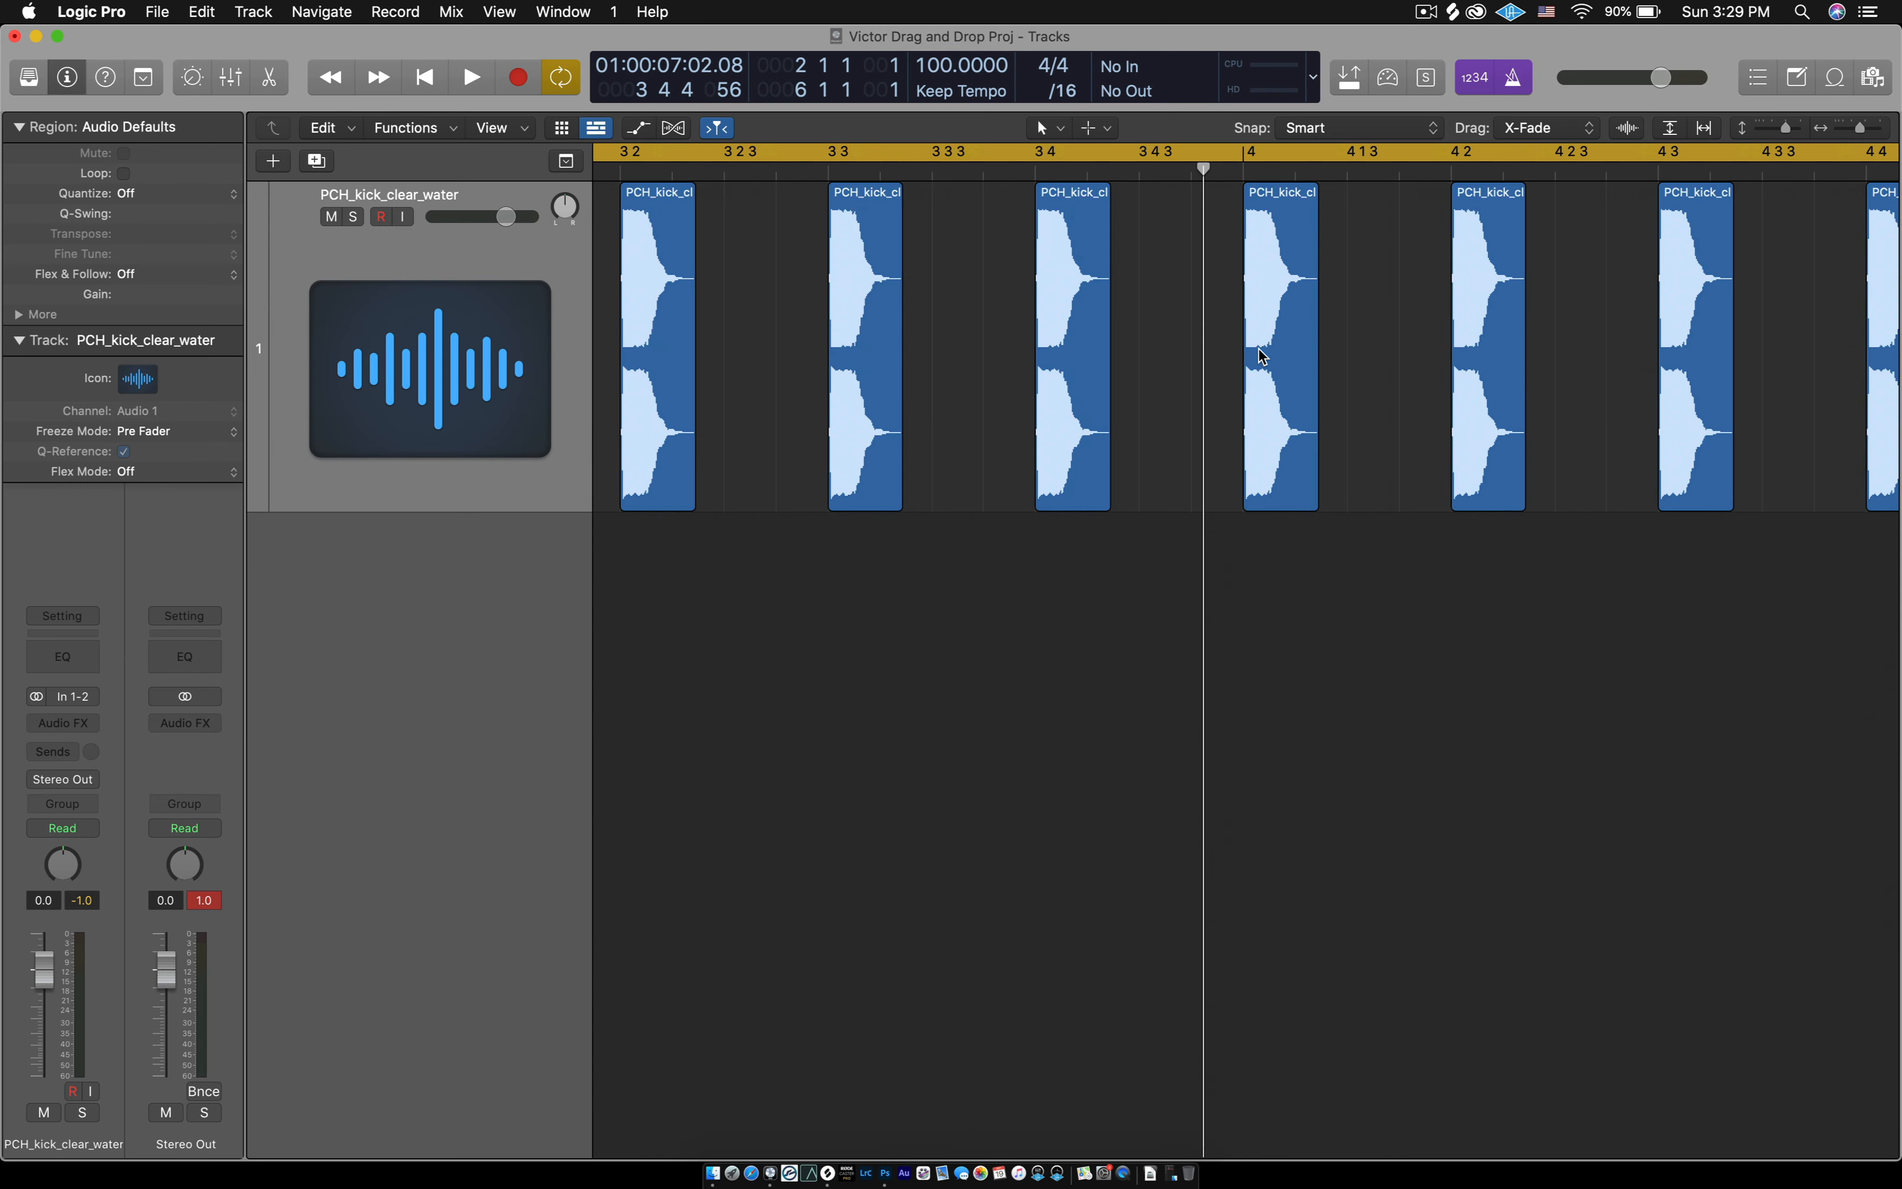
{"action": "key", "text": "super+Left"}
{"action": "key", "text": "super+Left"}
{"action": "key", "text": "super+Left"}
{"action": "key", "text": "super+Left"}
{"action": "key", "text": "super+Left"}
{"action": "key", "text": "super+Left"}
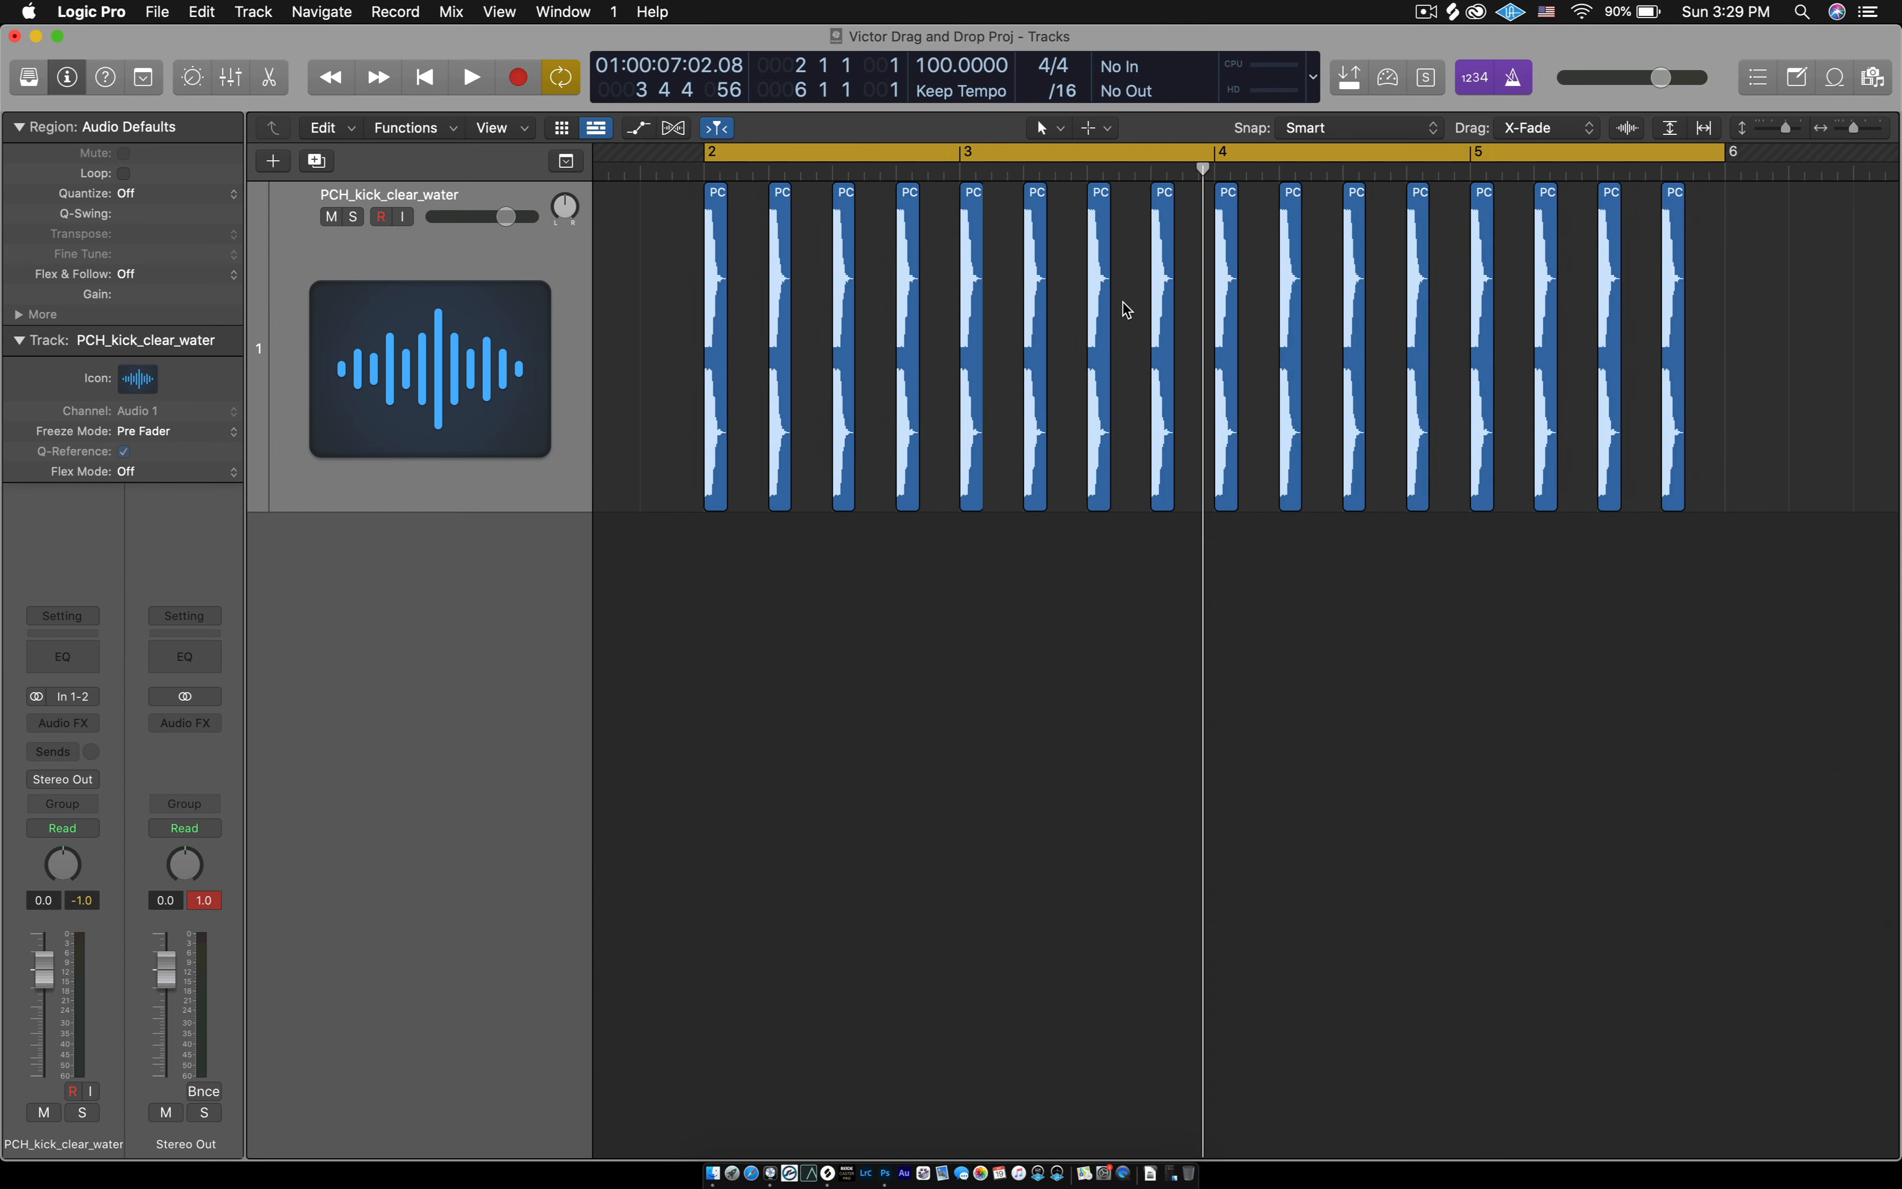
{"action": "scroll", "coordinate": [1123, 302], "scroll_direction": "left", "scroll_amount": 1}
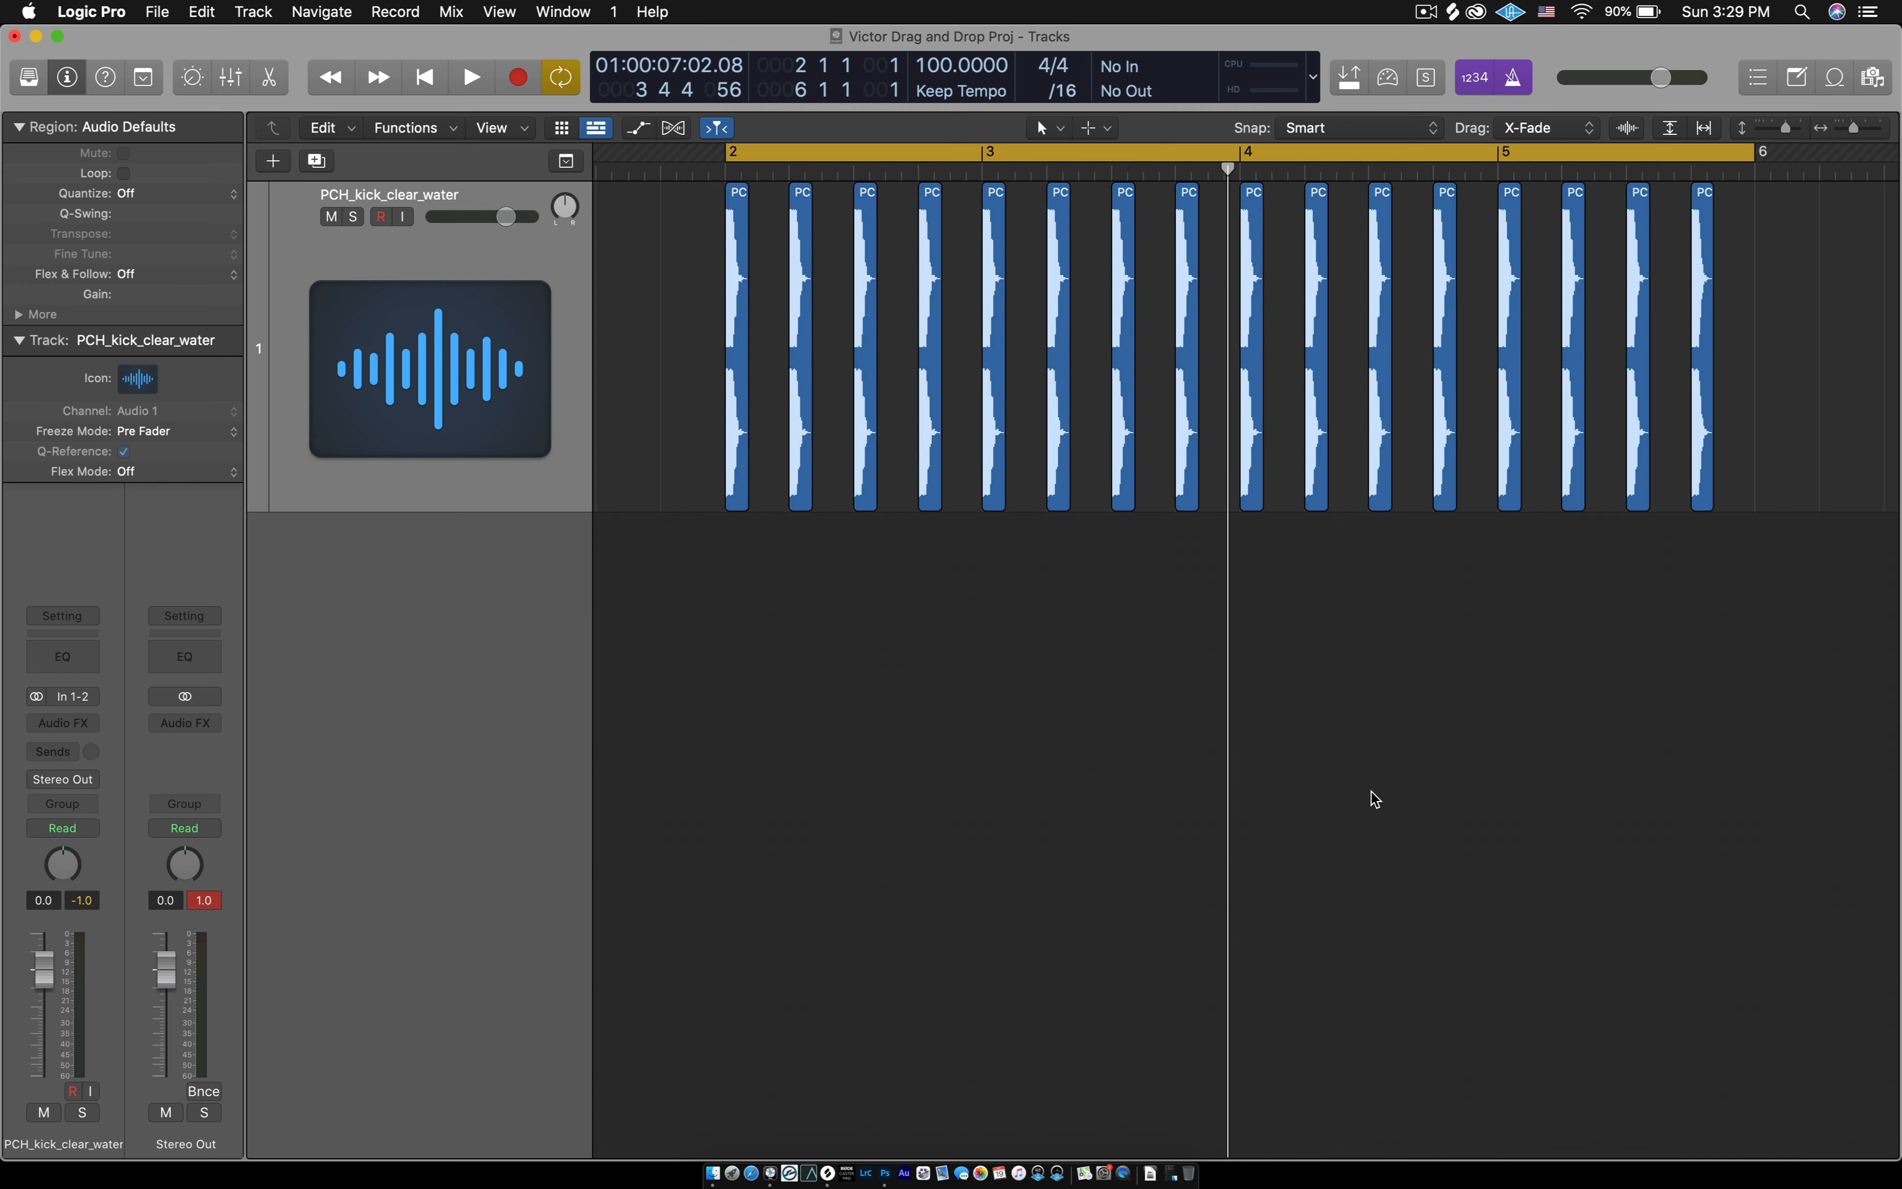
- Return the playhead to the start of the cycle range at bar 2
{"action": "scroll", "coordinate": [920, 686], "scroll_direction": "down", "scroll_amount": 5}
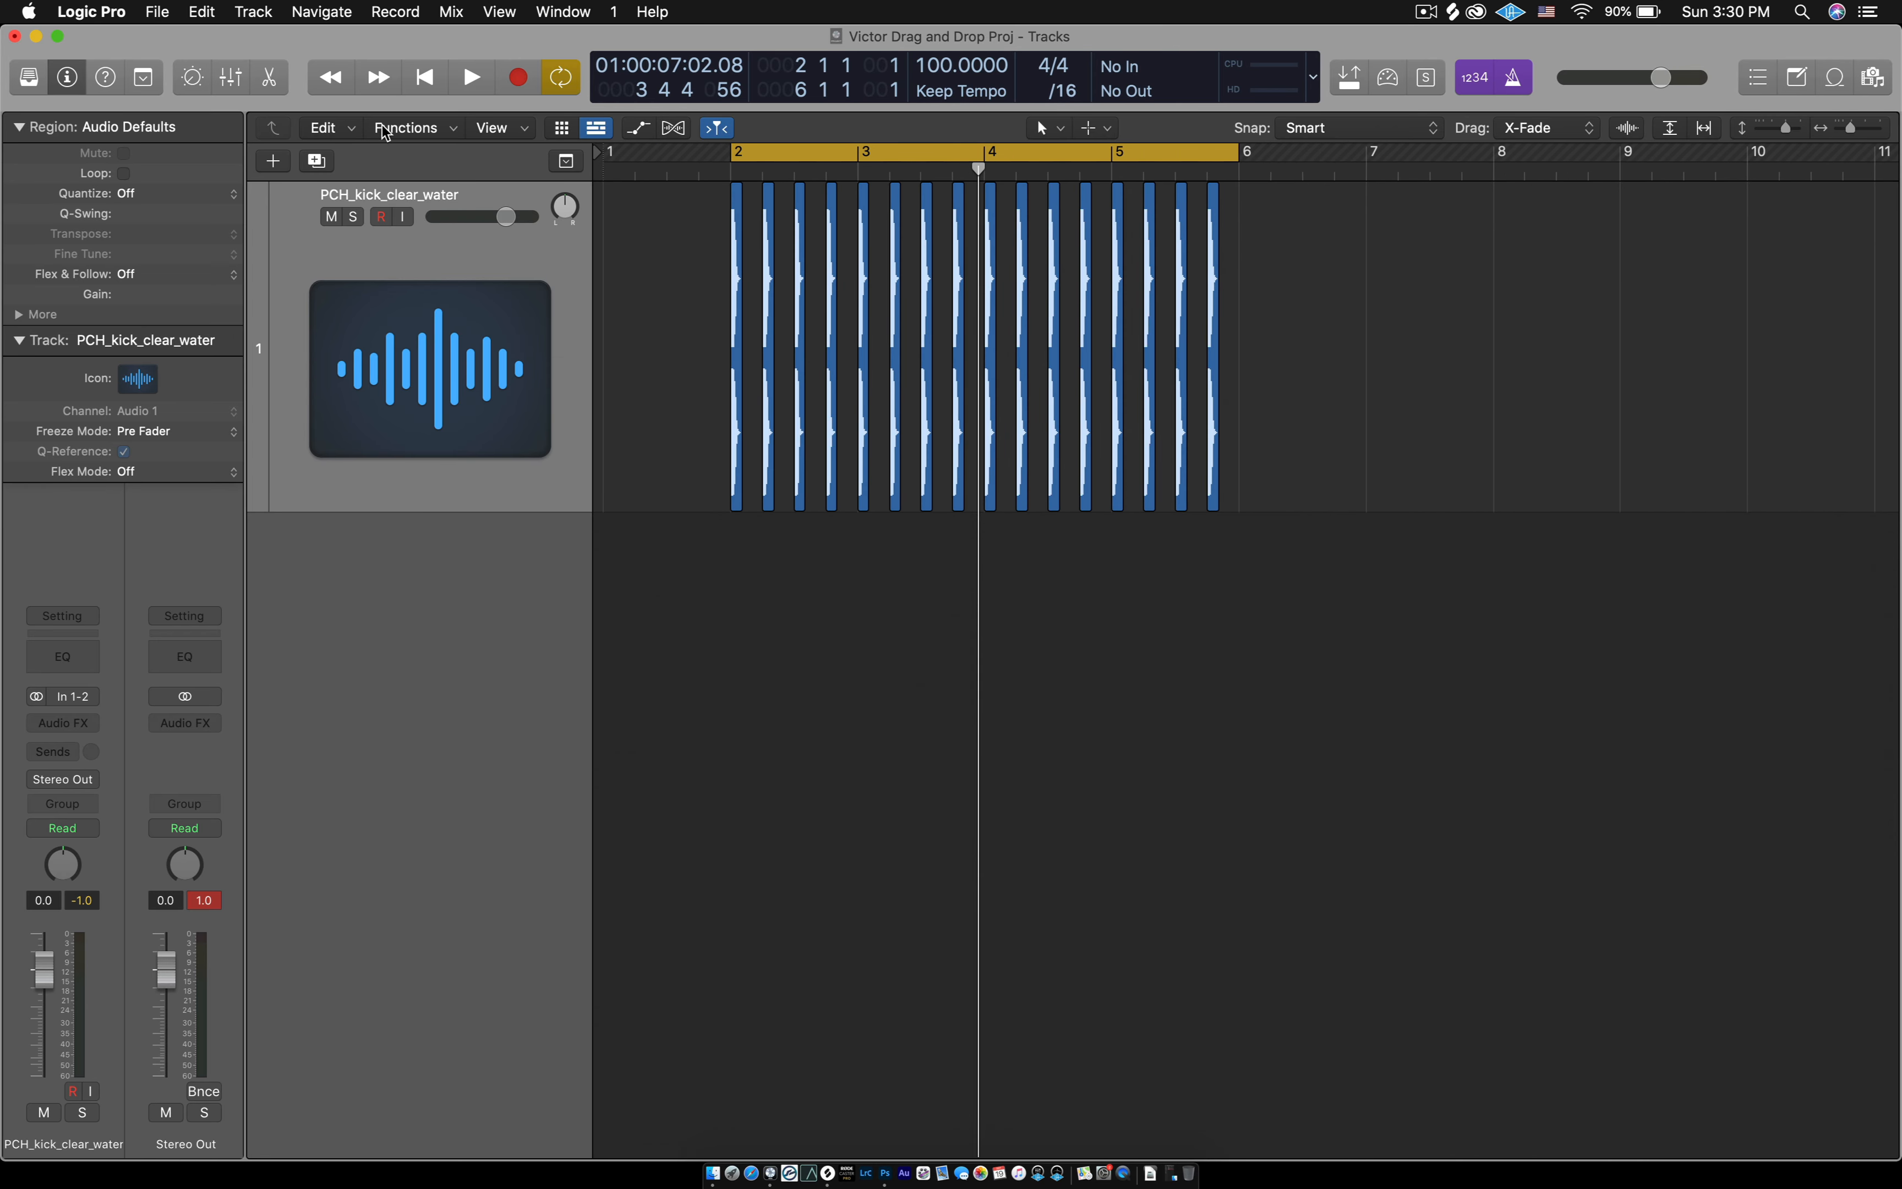
{"action": "left_click", "coordinate": [424, 77]}
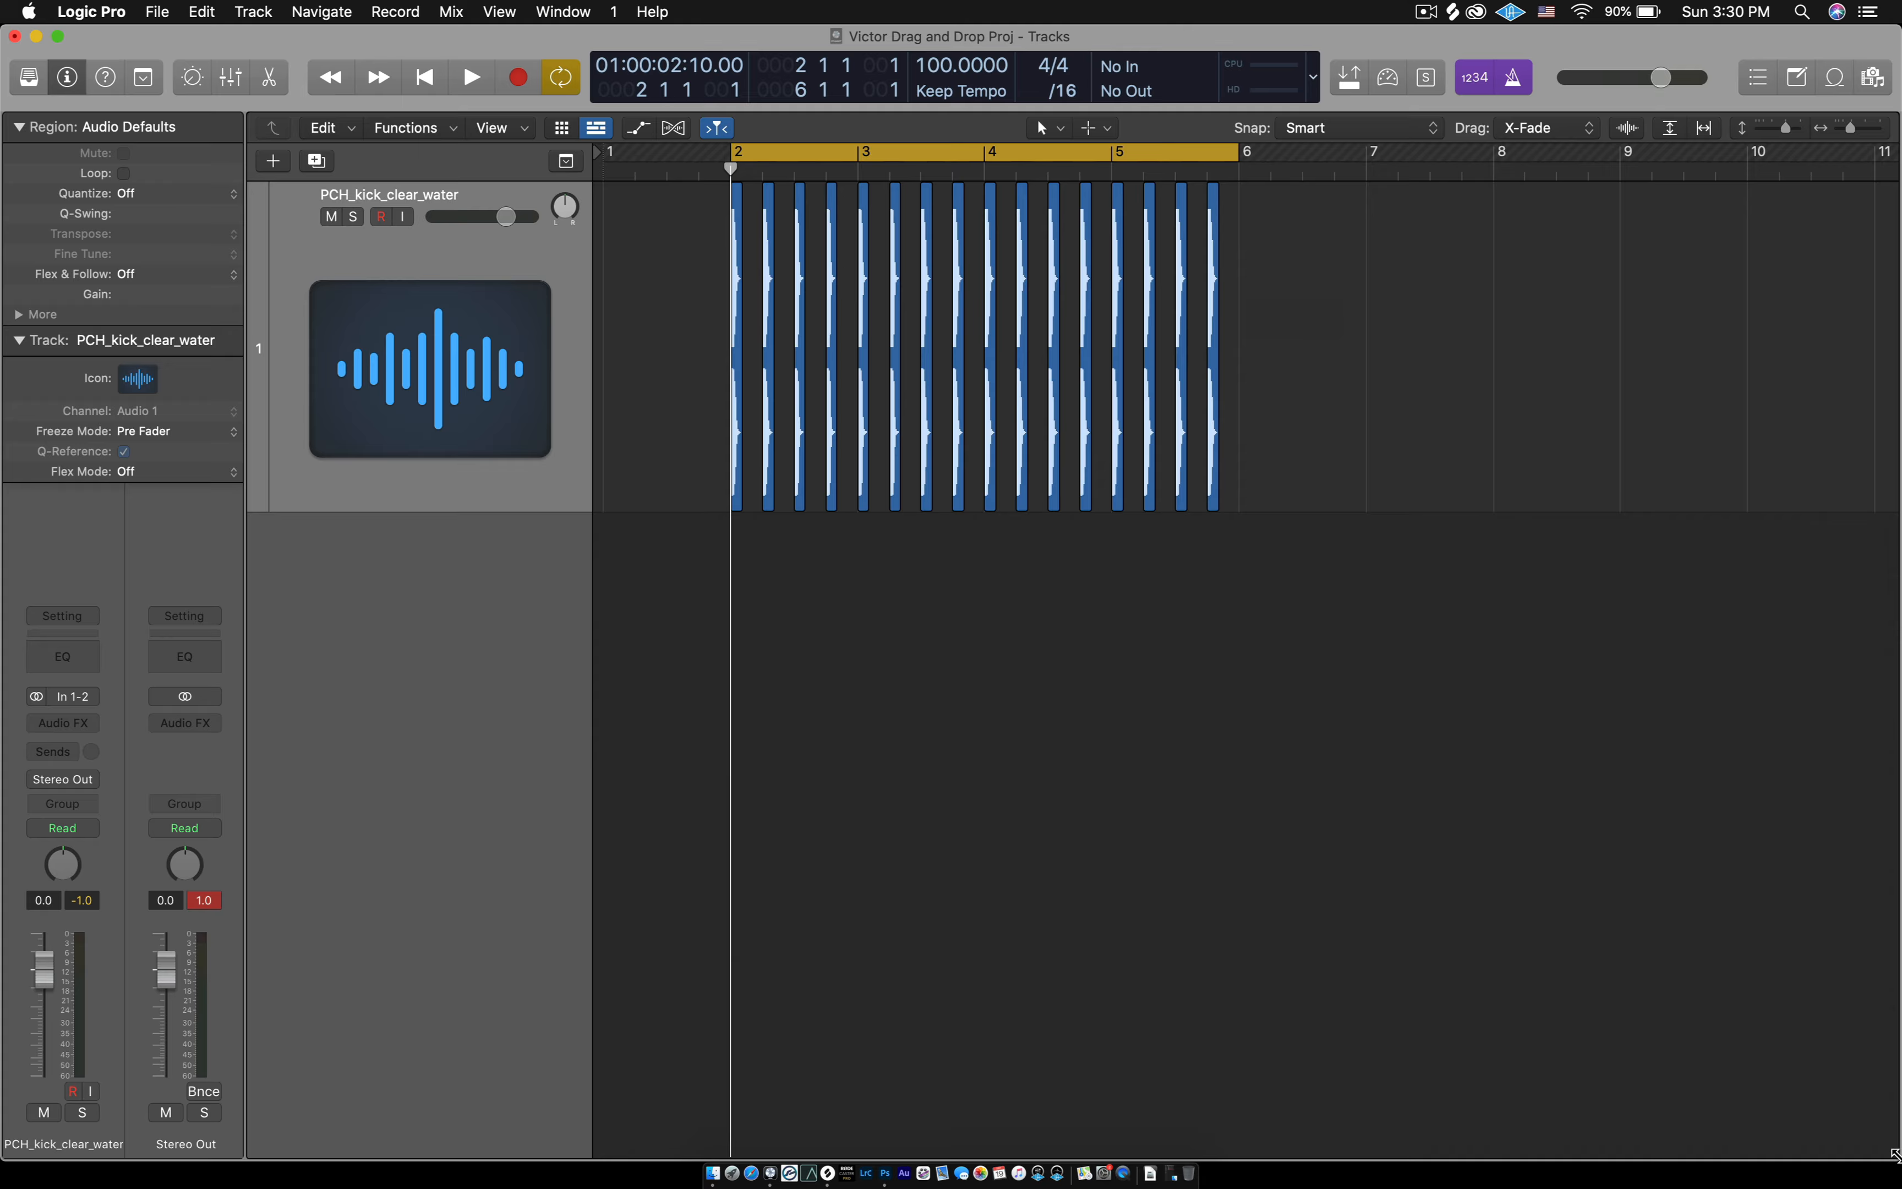
- Narrow the project window to uncover the desktop and hide the inspector
{"action": "left_click_drag", "start_coordinate": [1895, 1155], "coordinate": [1239, 1180]}
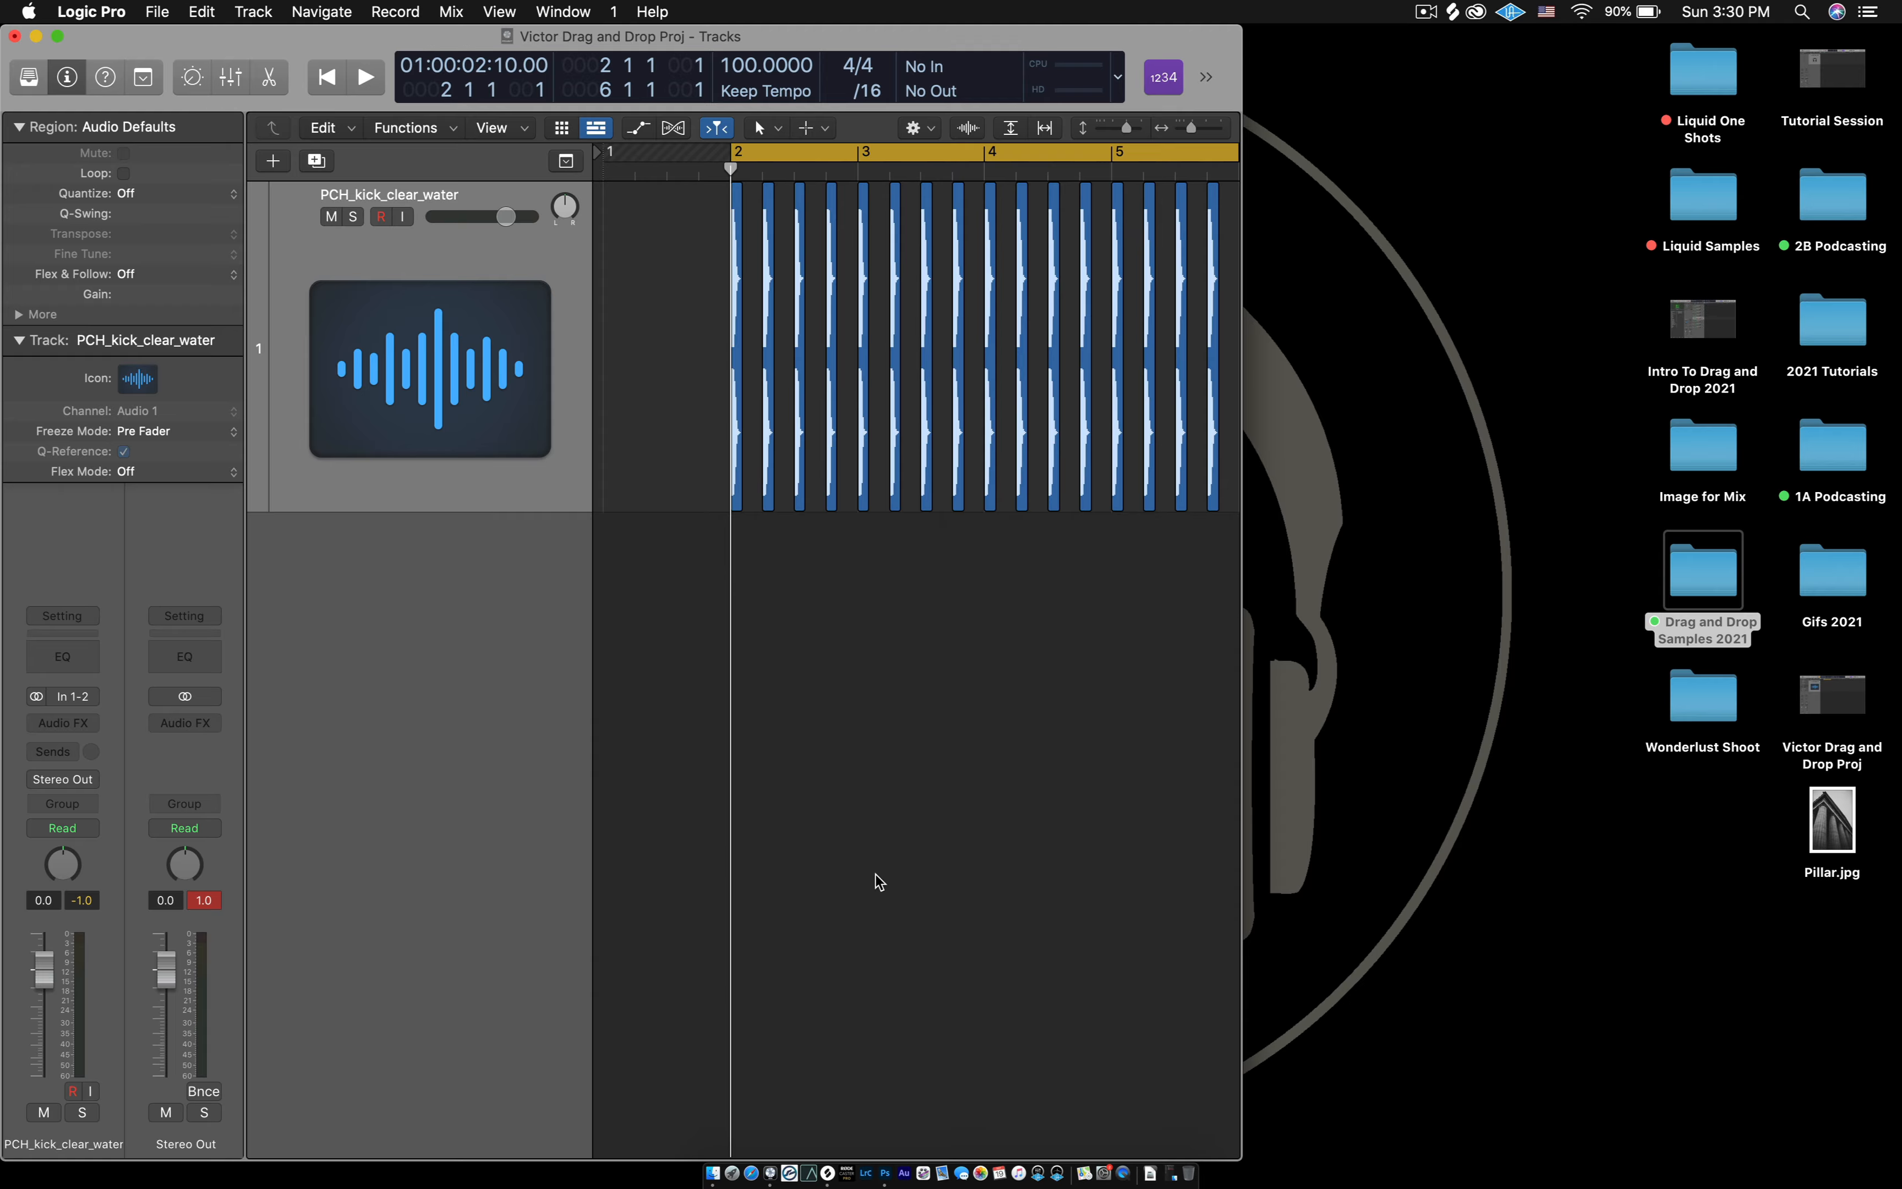
{"action": "left_click", "coordinate": [66, 82]}
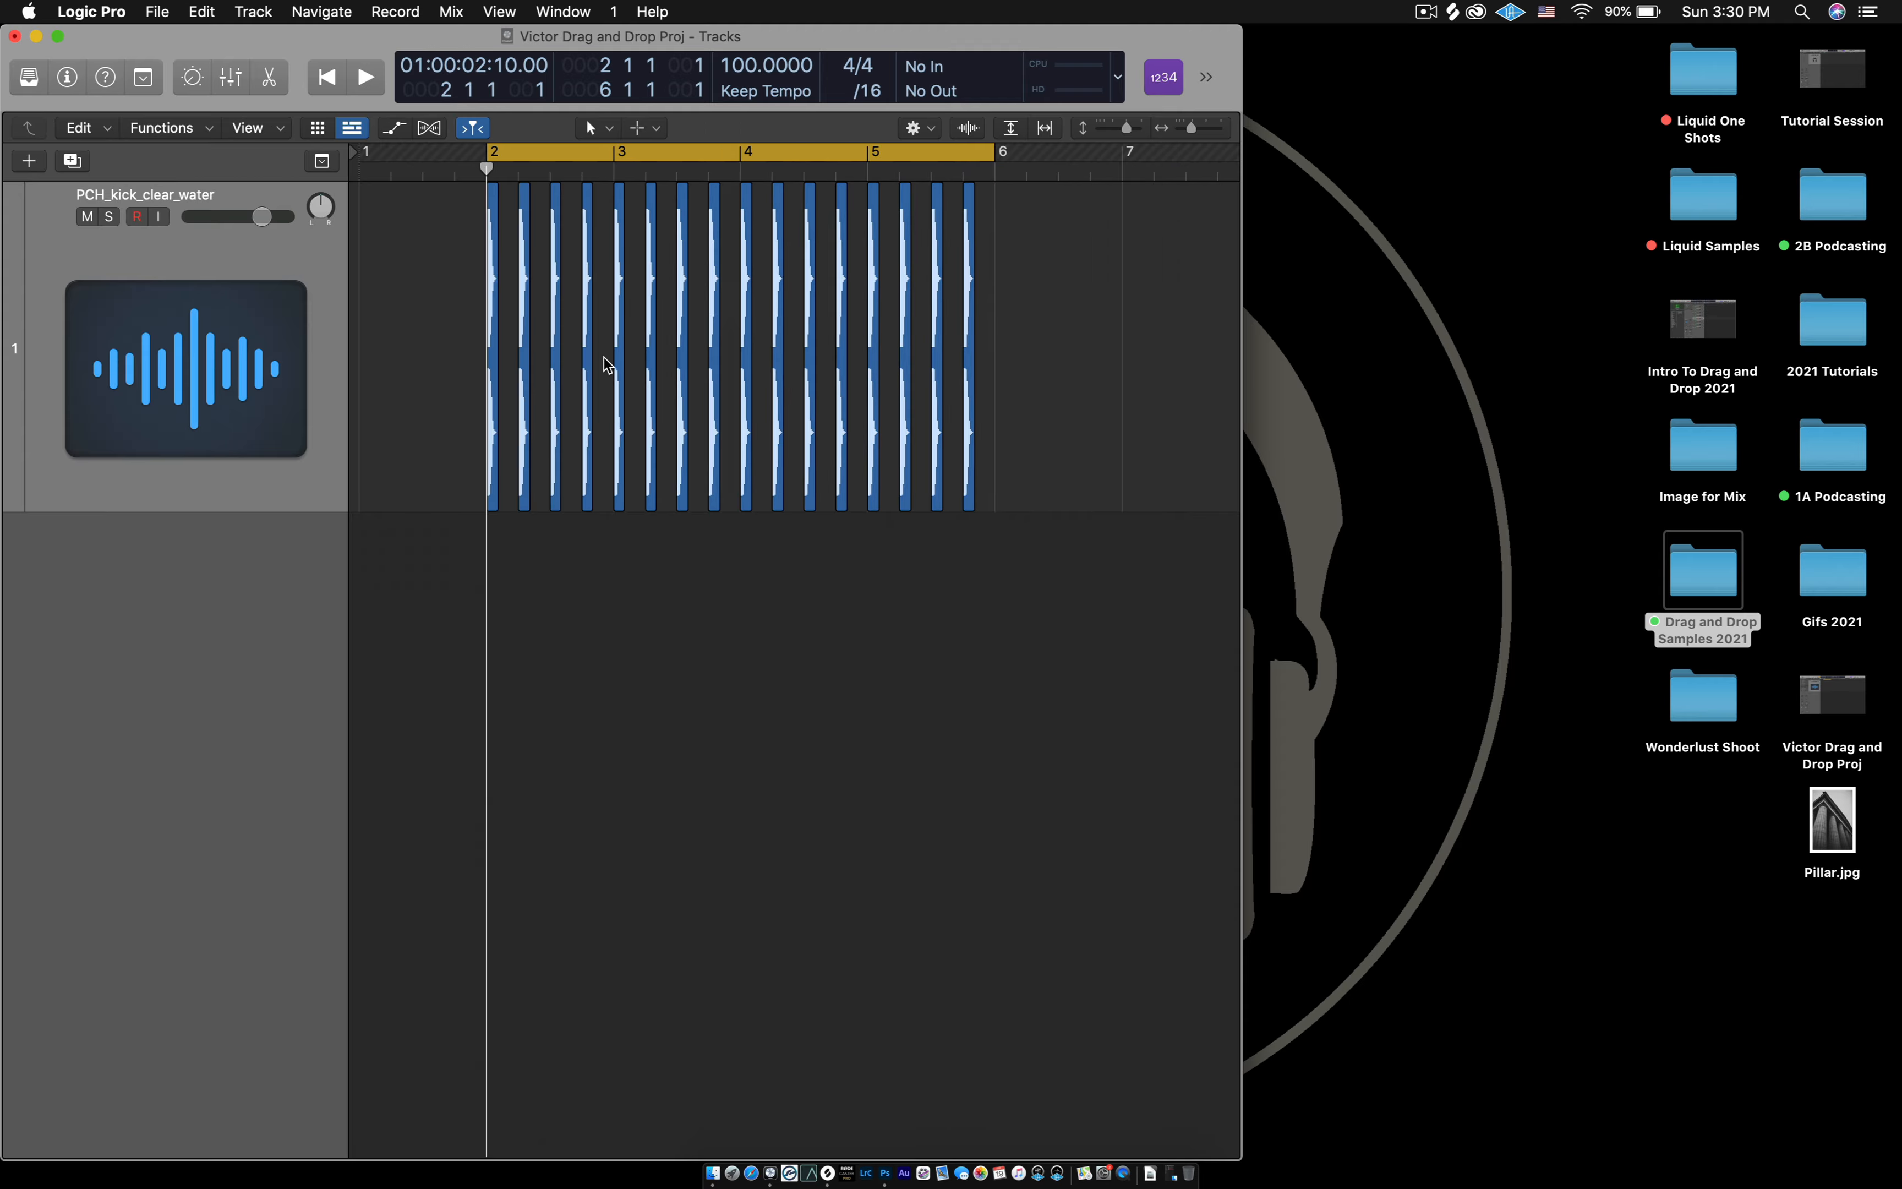
{"action": "left_click_drag", "start_coordinate": [1240, 604], "coordinate": [1122, 602]}
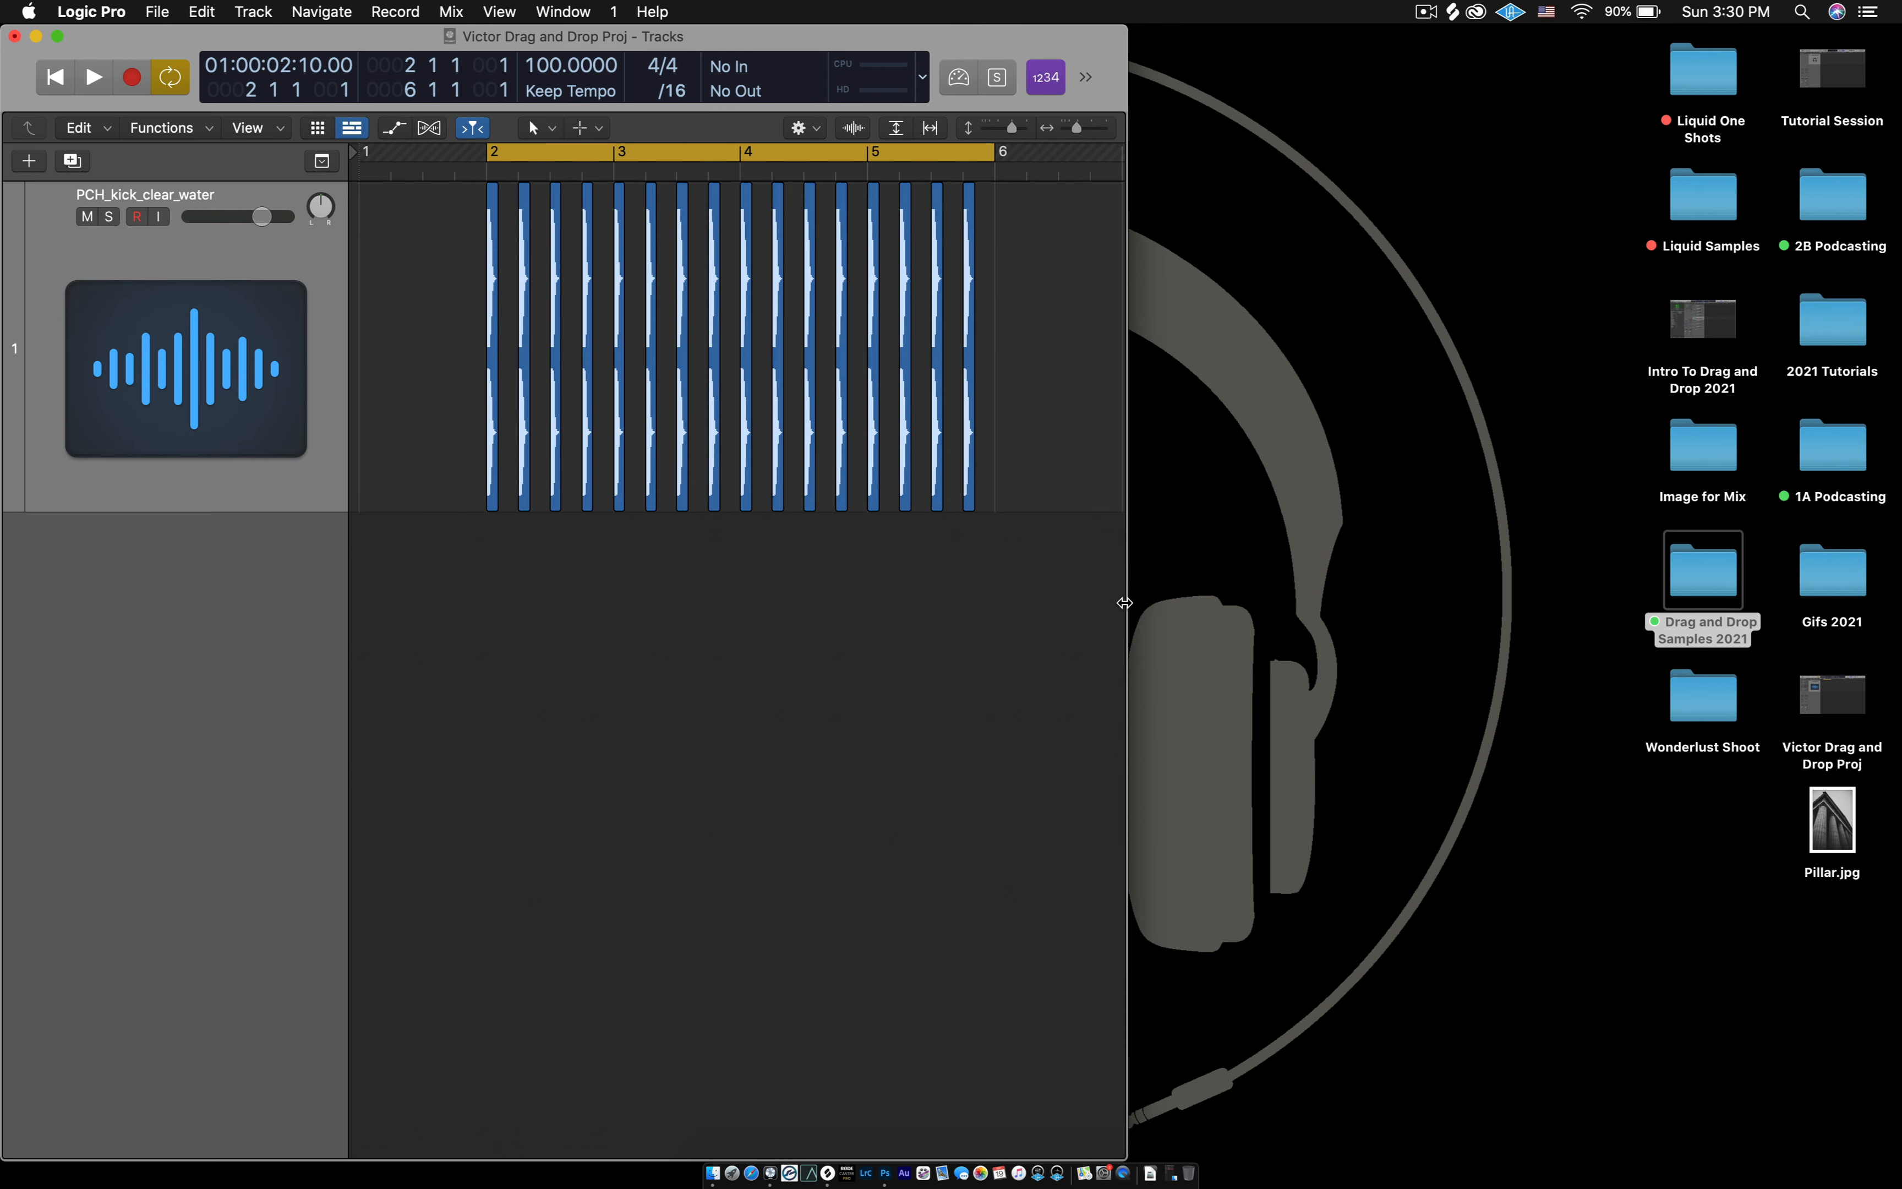
- Switch to Finder, restore the minimized Drag and Drop Samples 2021 window, and clear its file selection
{"action": "left_click", "coordinate": [1152, 974]}
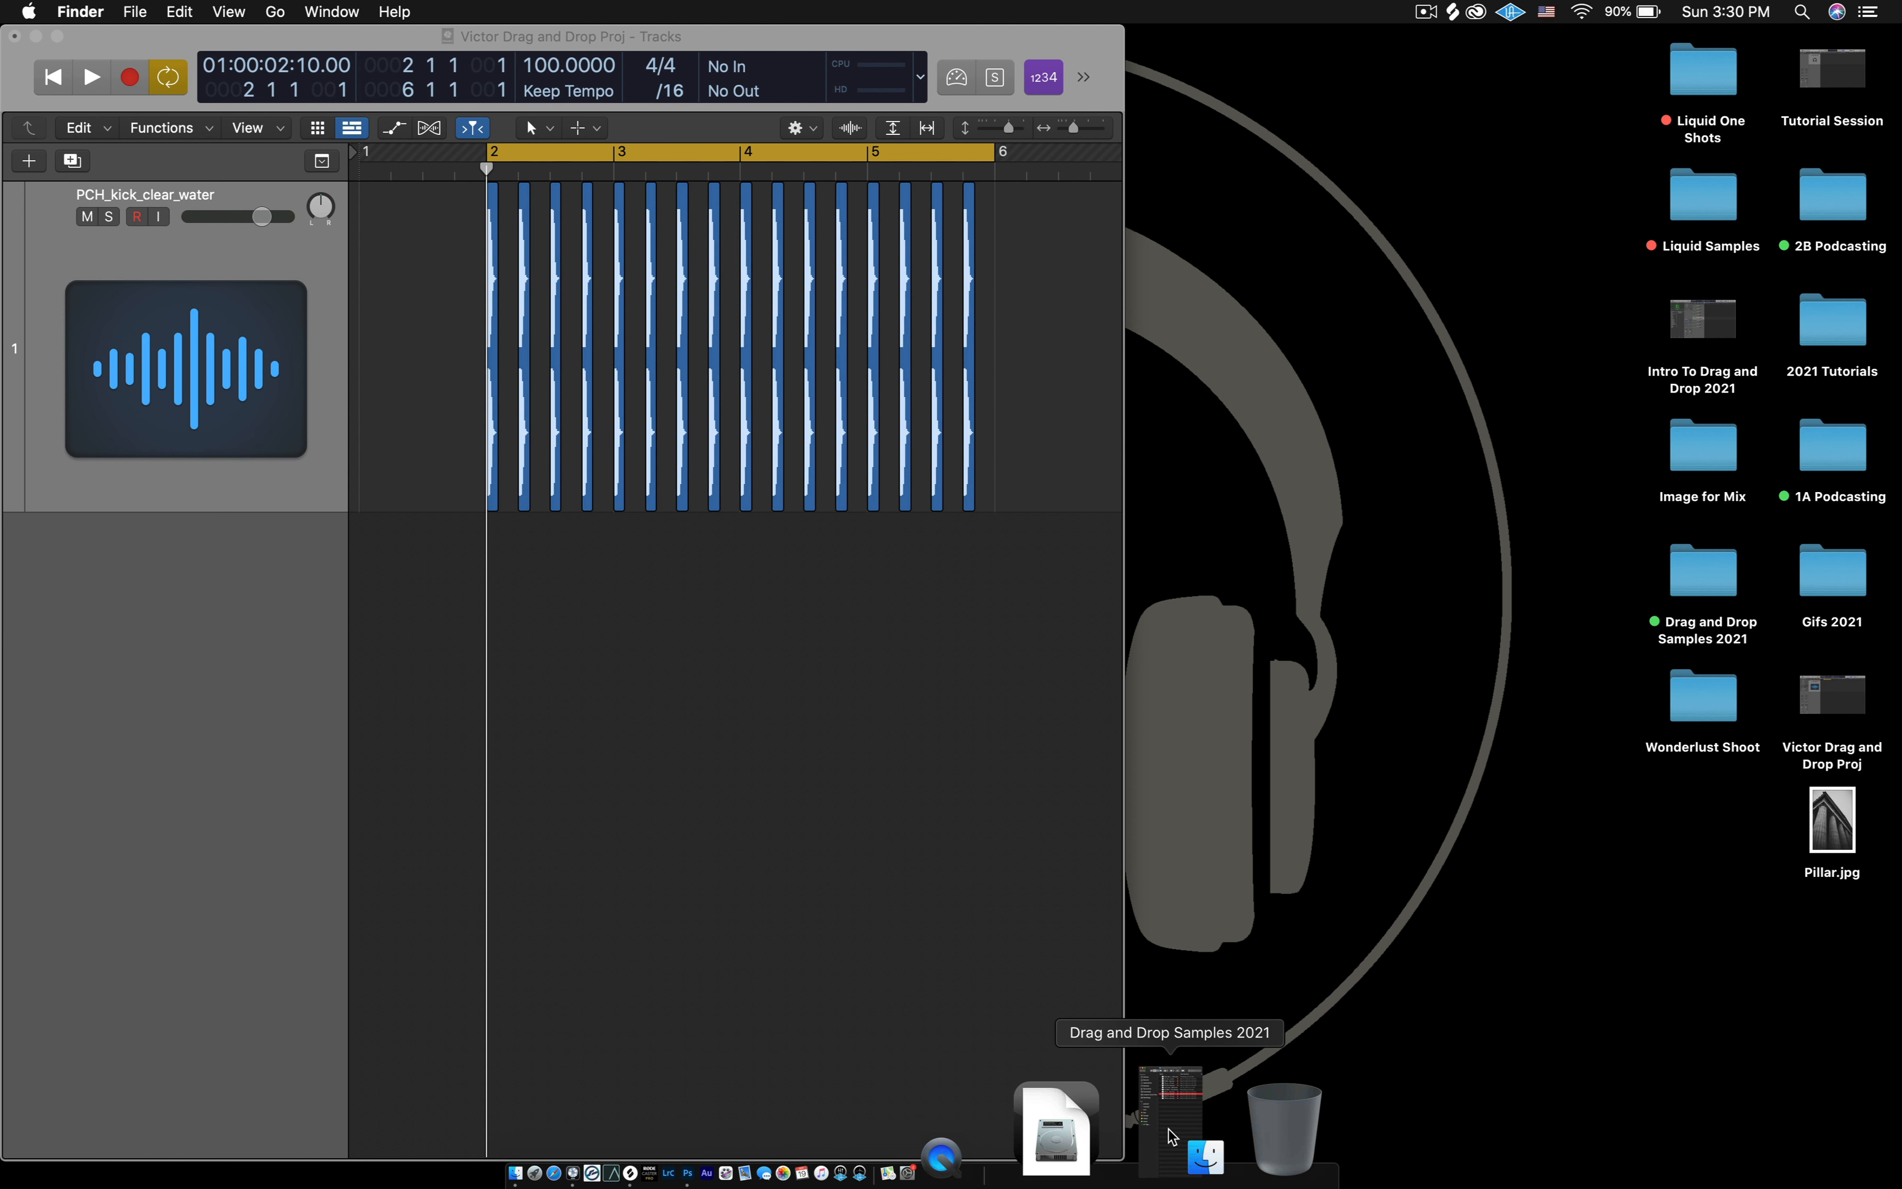
{"action": "left_click", "coordinate": [1171, 1132]}
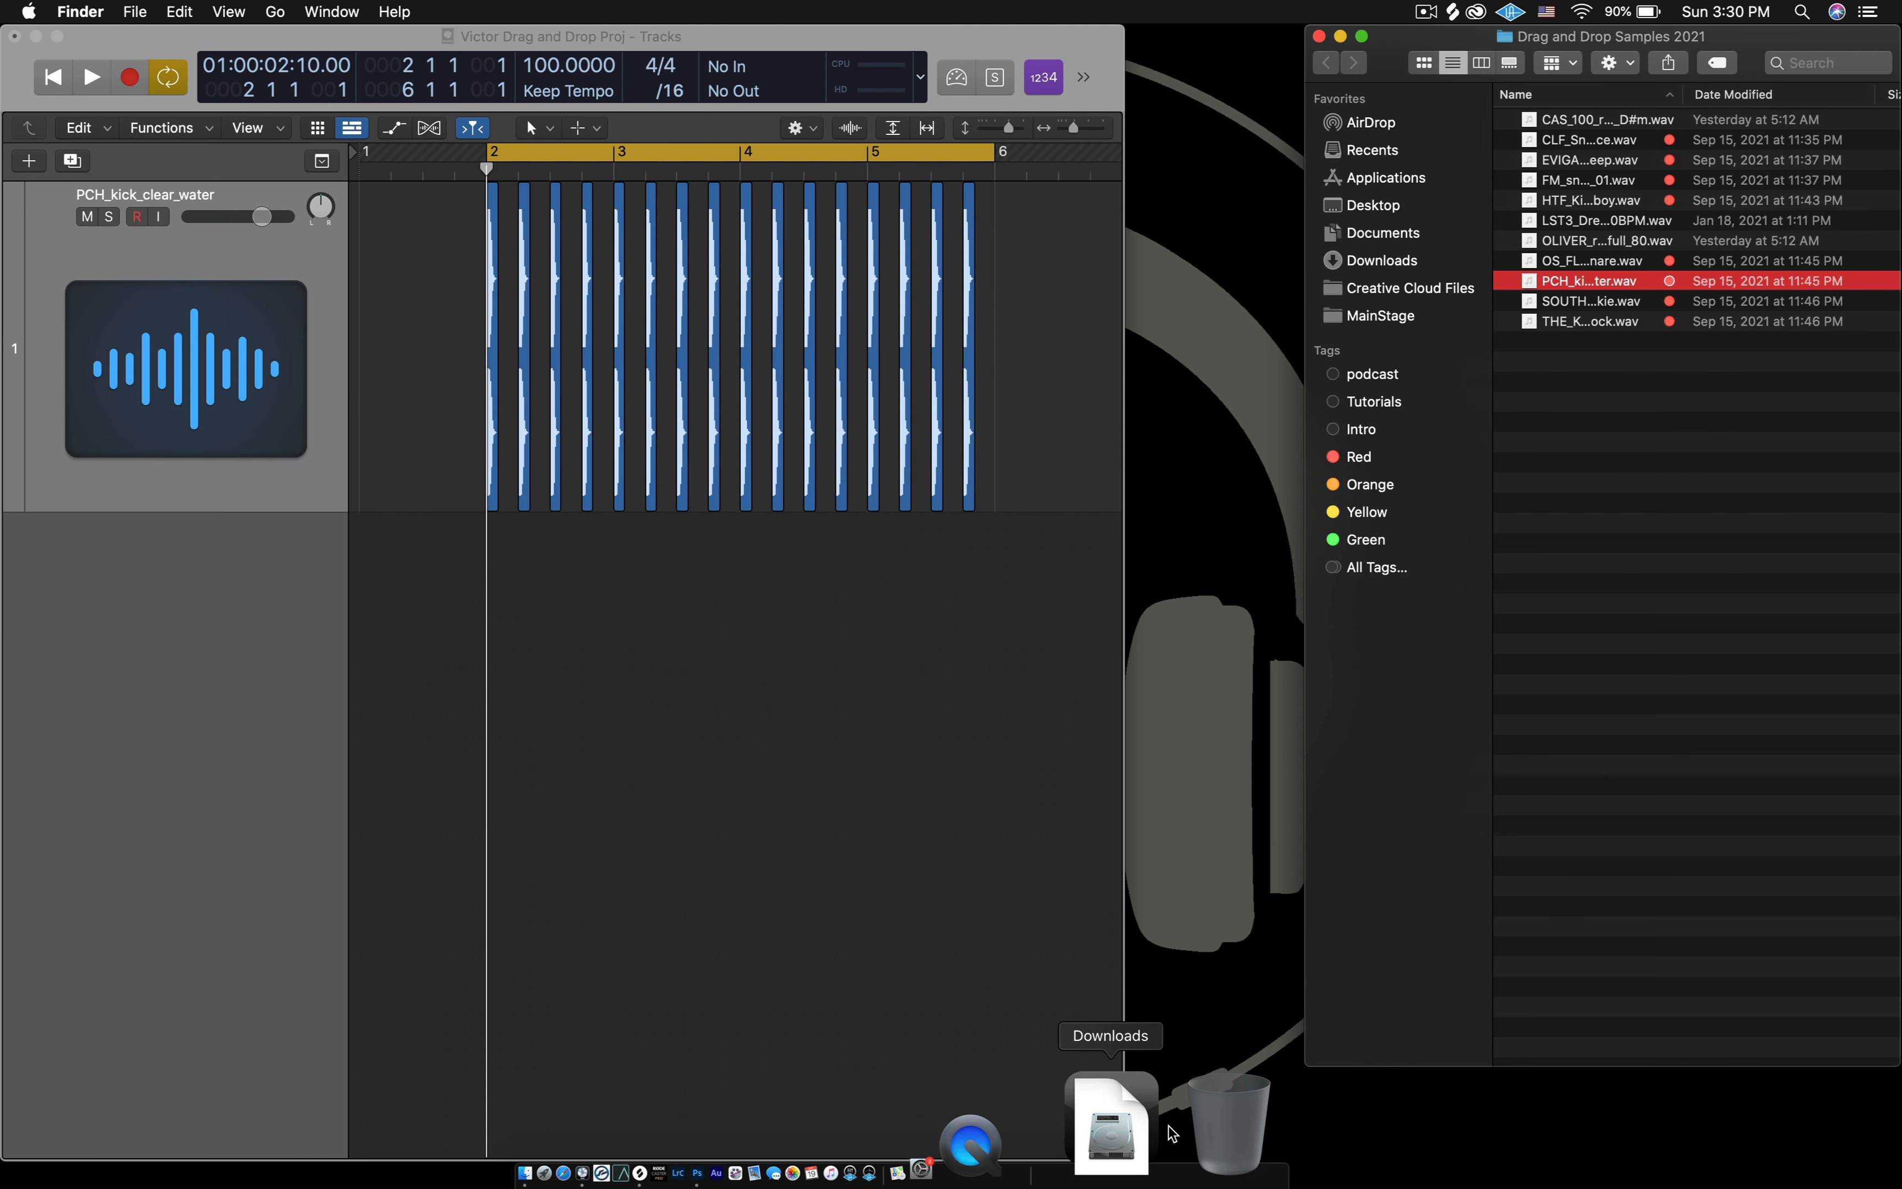
{"action": "left_click", "coordinate": [1735, 674]}
- Widen the Logic Pro project window until it reaches the edge of the sample folder window
{"action": "left_click", "coordinate": [1053, 681]}
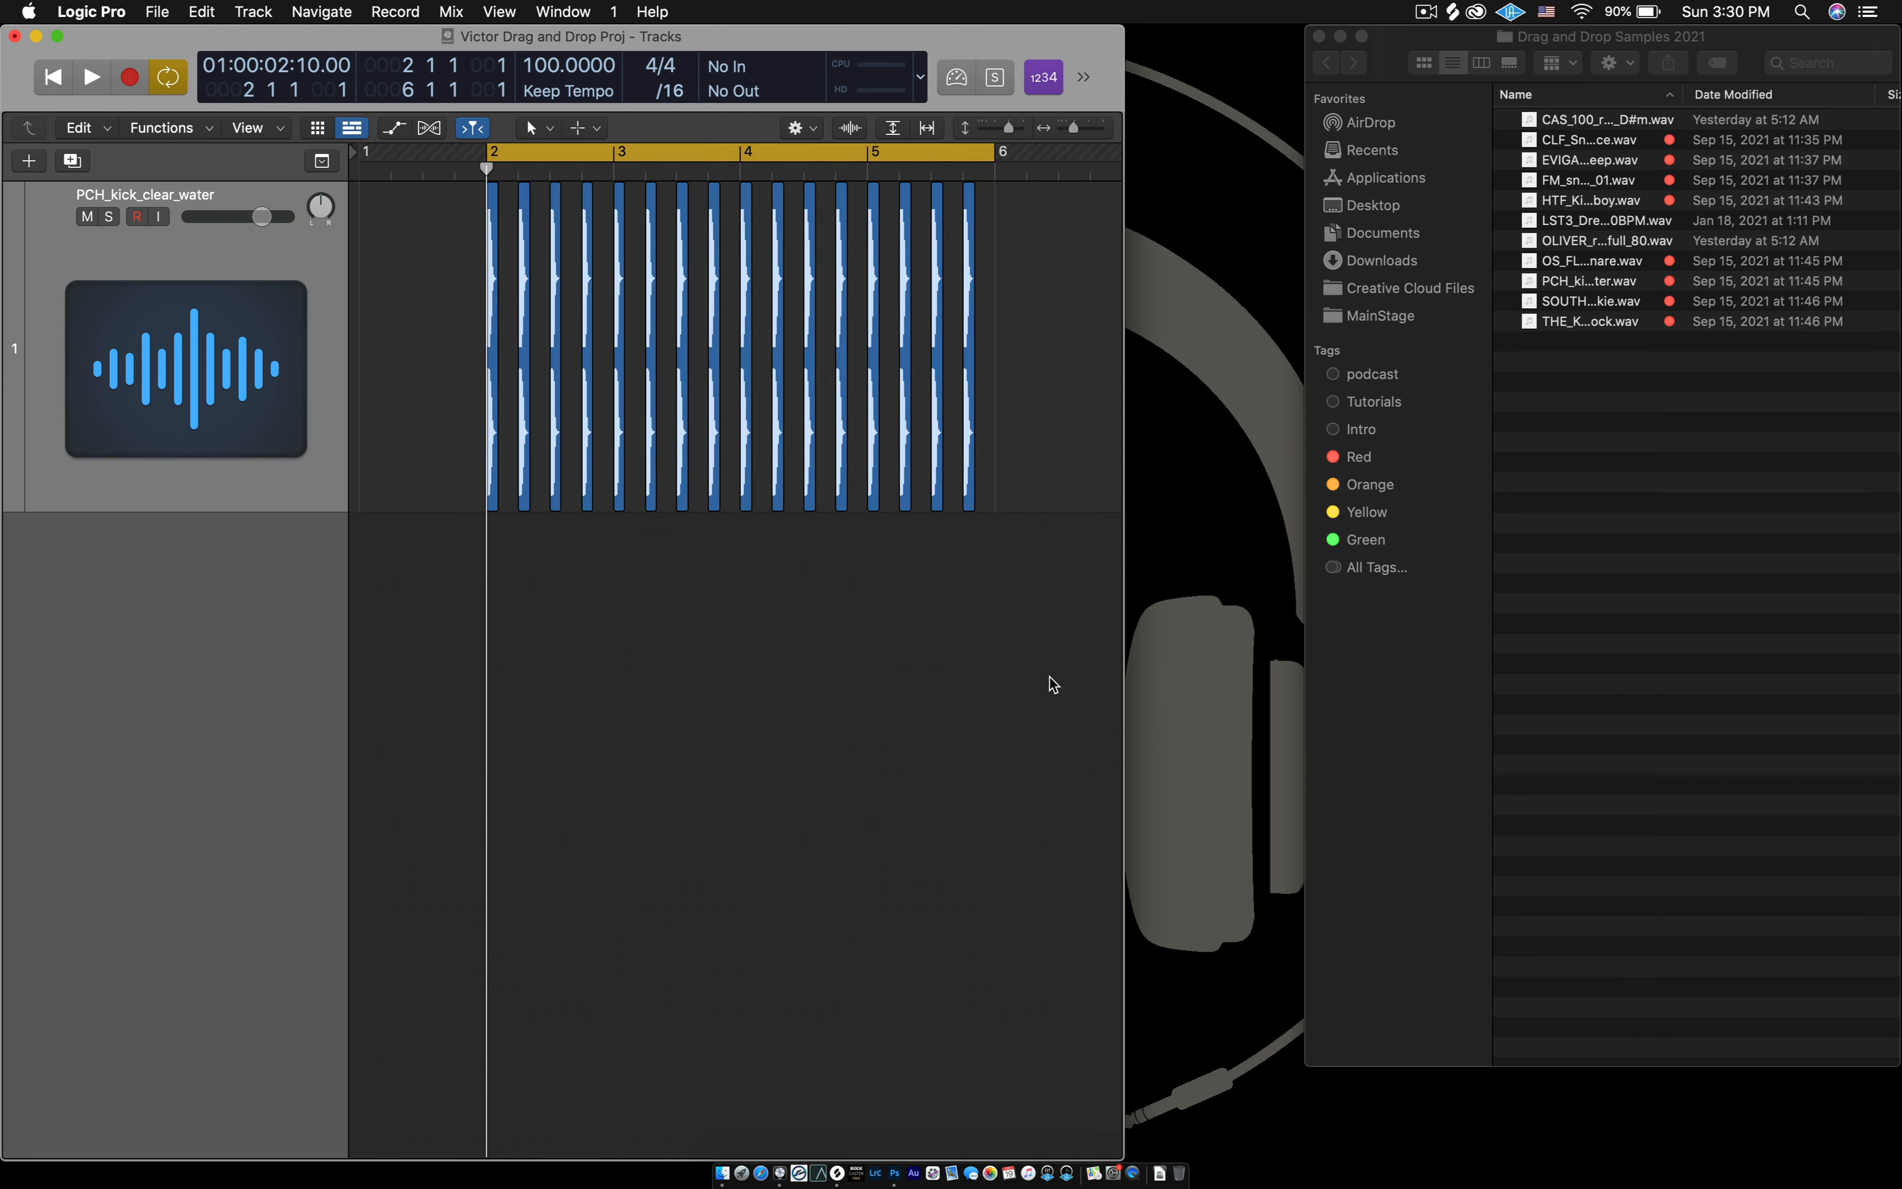
{"action": "left_click_drag", "start_coordinate": [1123, 683], "coordinate": [1296, 658]}
{"action": "left_click", "coordinate": [1656, 513]}
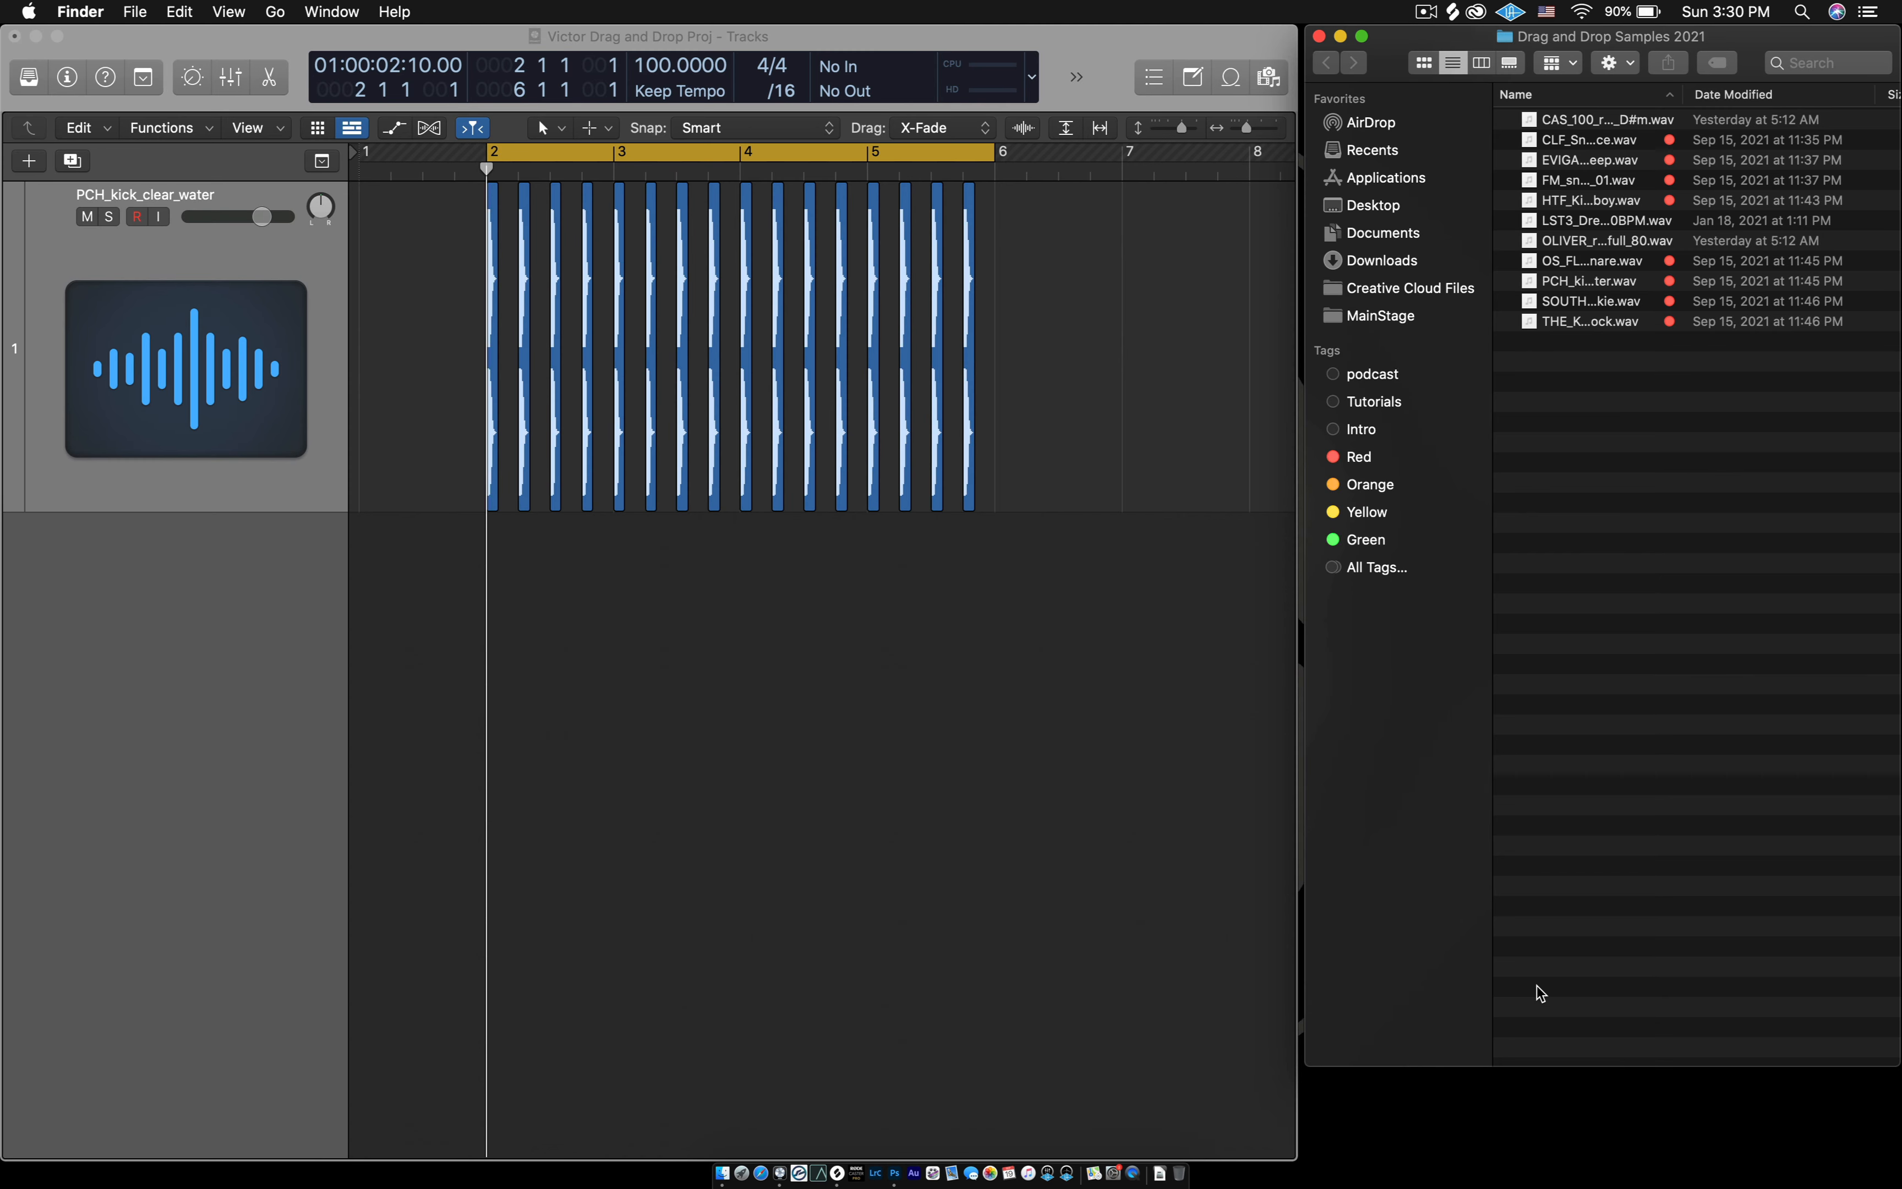
{"action": "left_click", "coordinate": [1073, 754]}
- Audition the folder's samples in order from CLF_Snap_DeepSpace.wav through HTF_Kick_Soundboy.wav
{"action": "left_click", "coordinate": [1718, 444]}
{"action": "left_click", "coordinate": [1561, 143]}
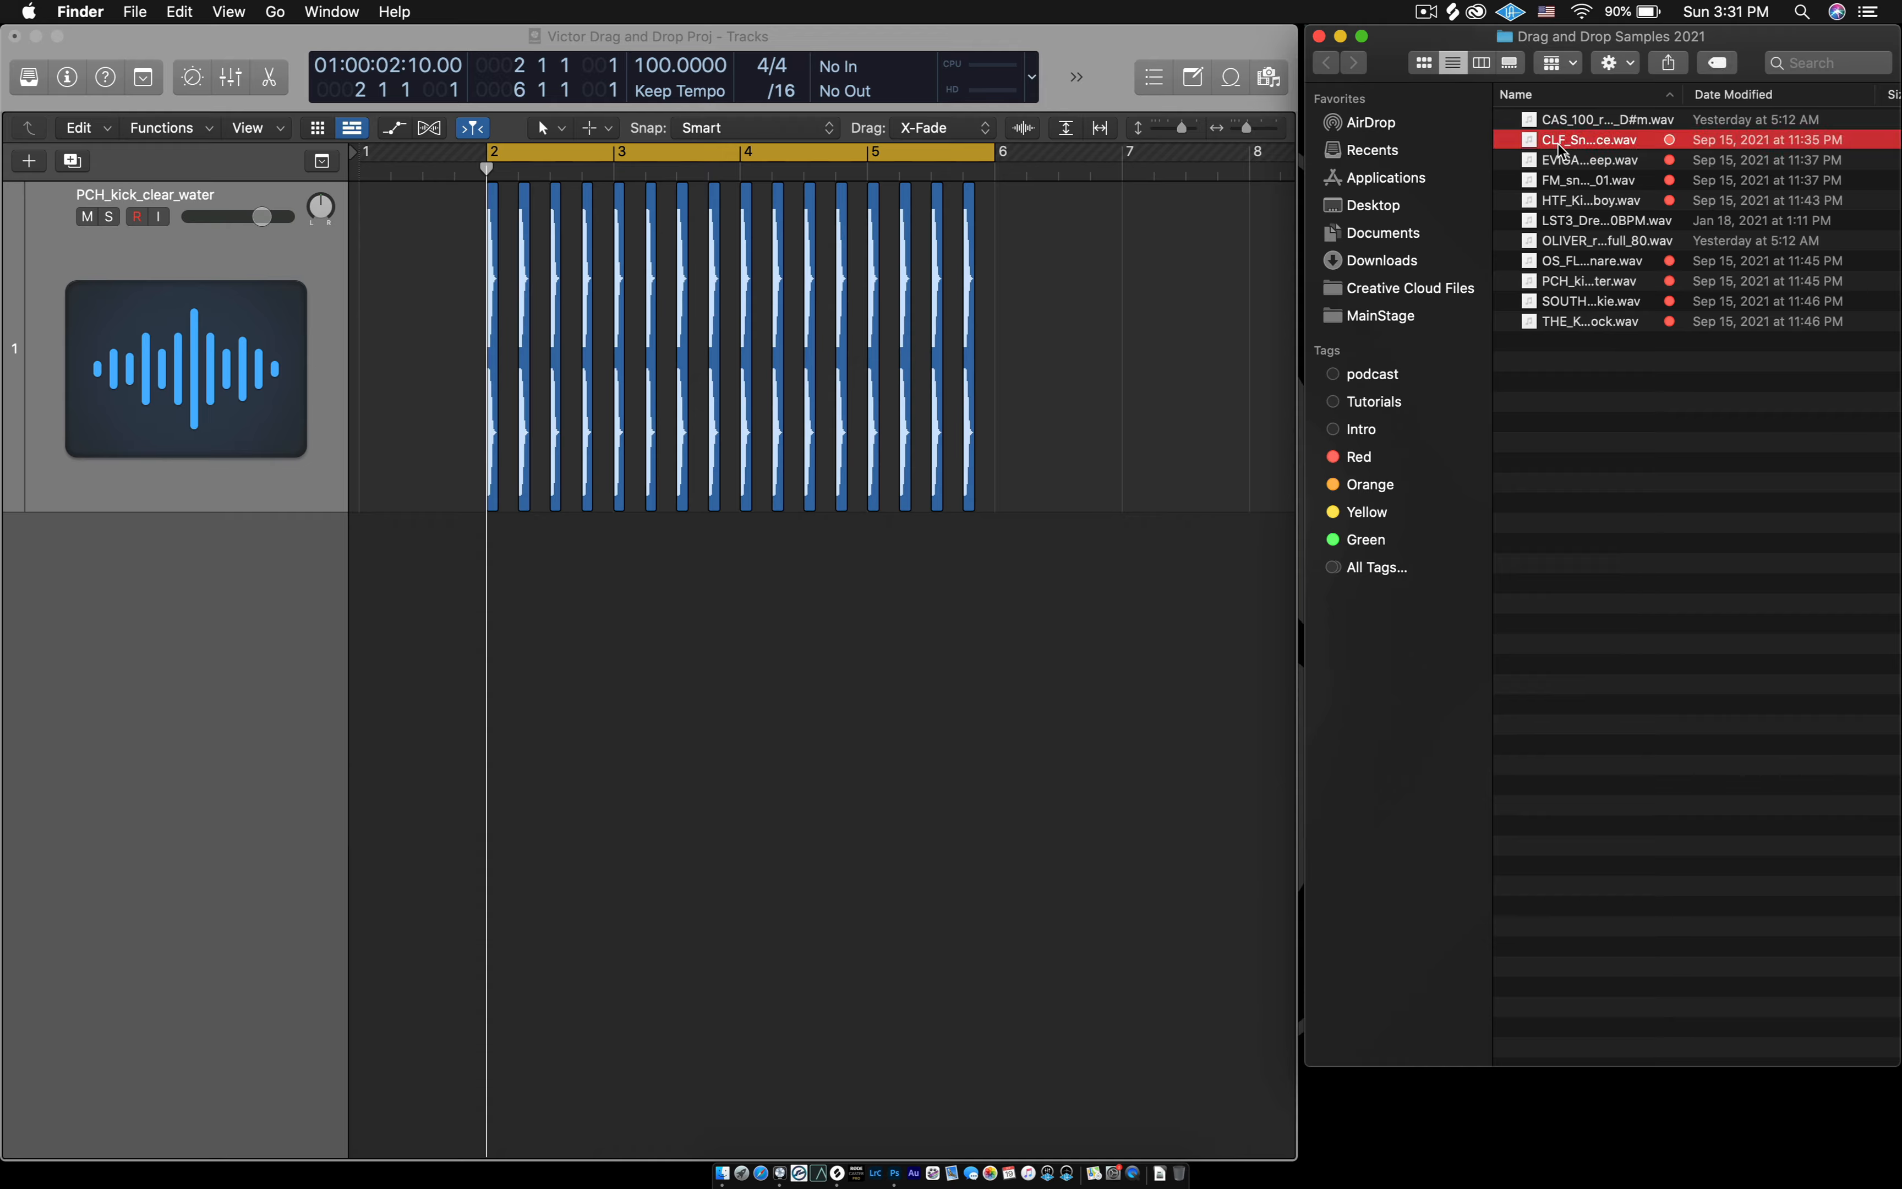
{"action": "key", "text": "space"}
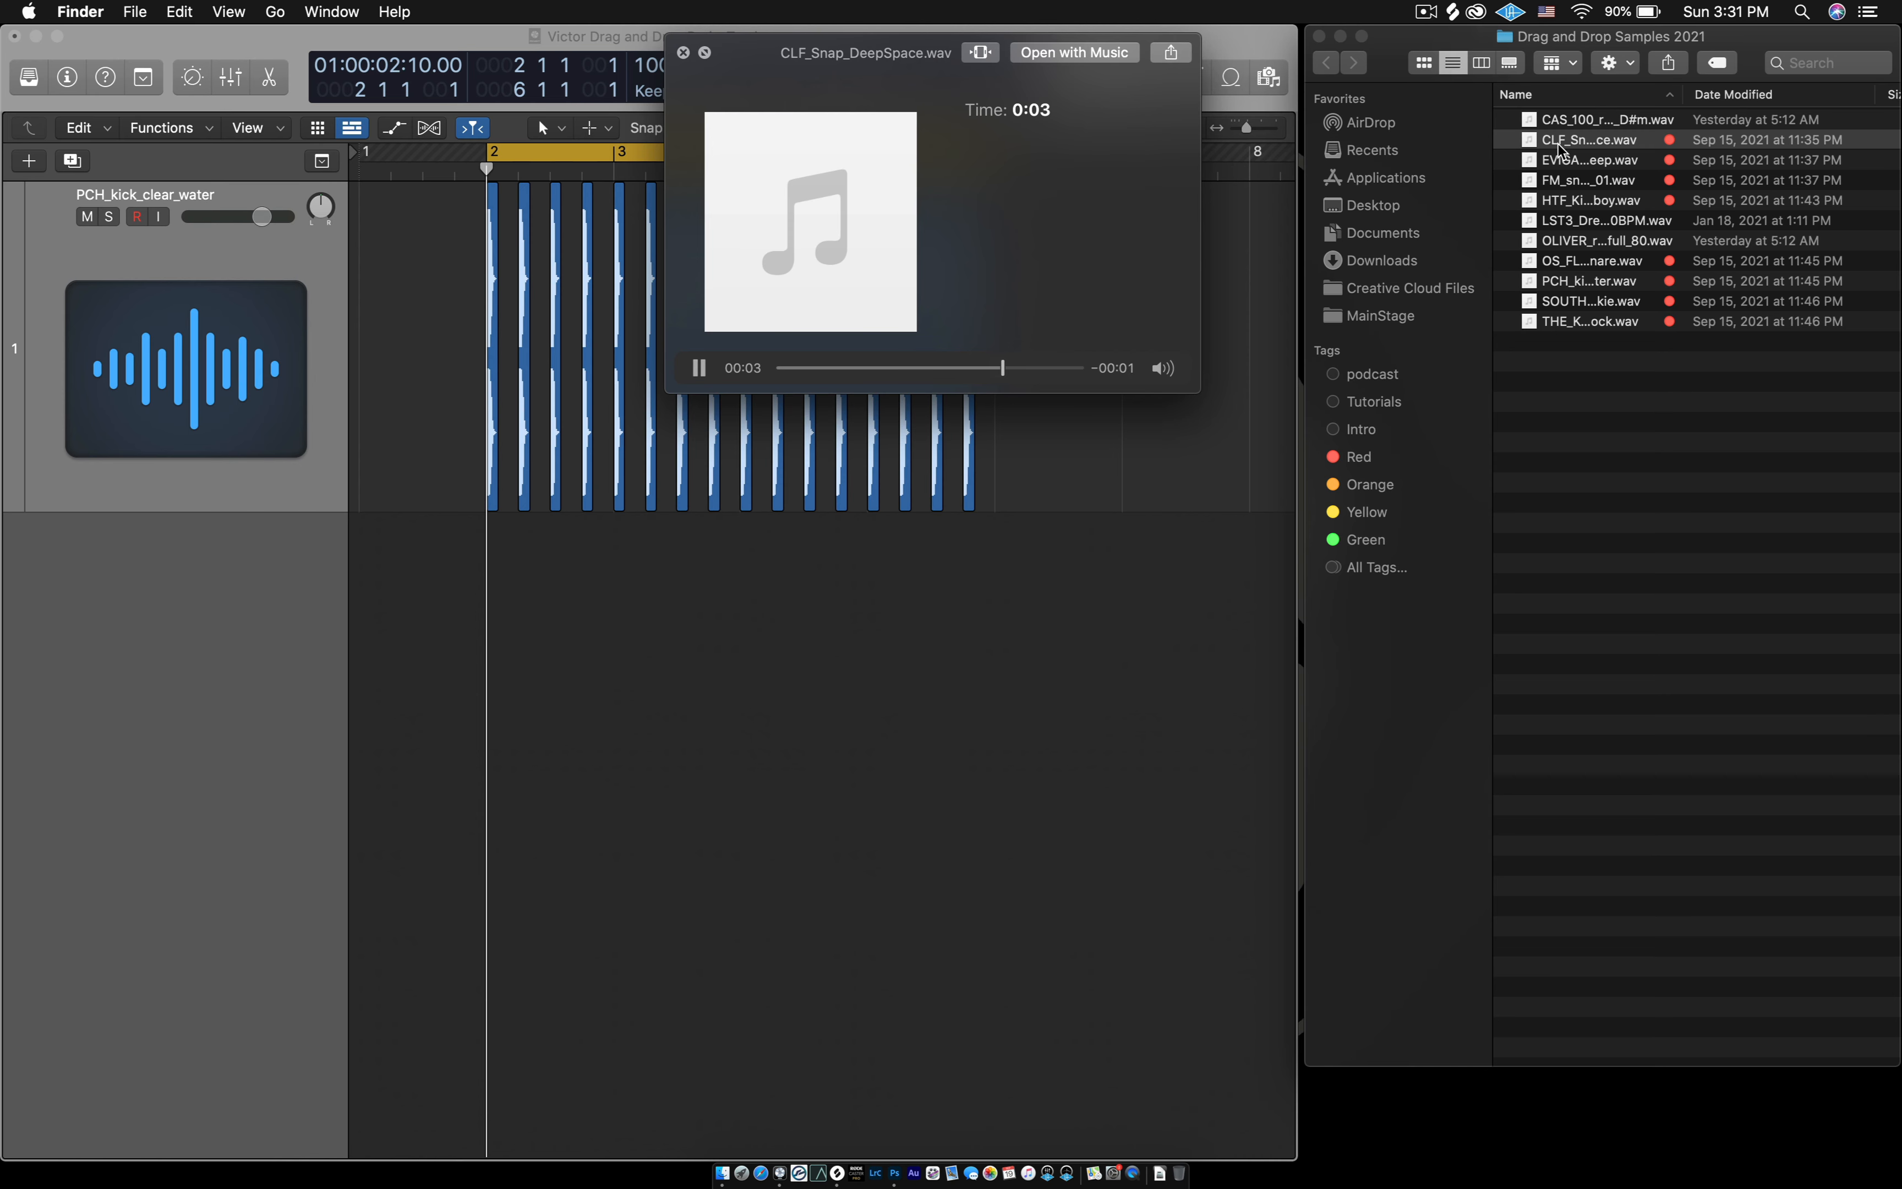
{"action": "key", "text": "space"}
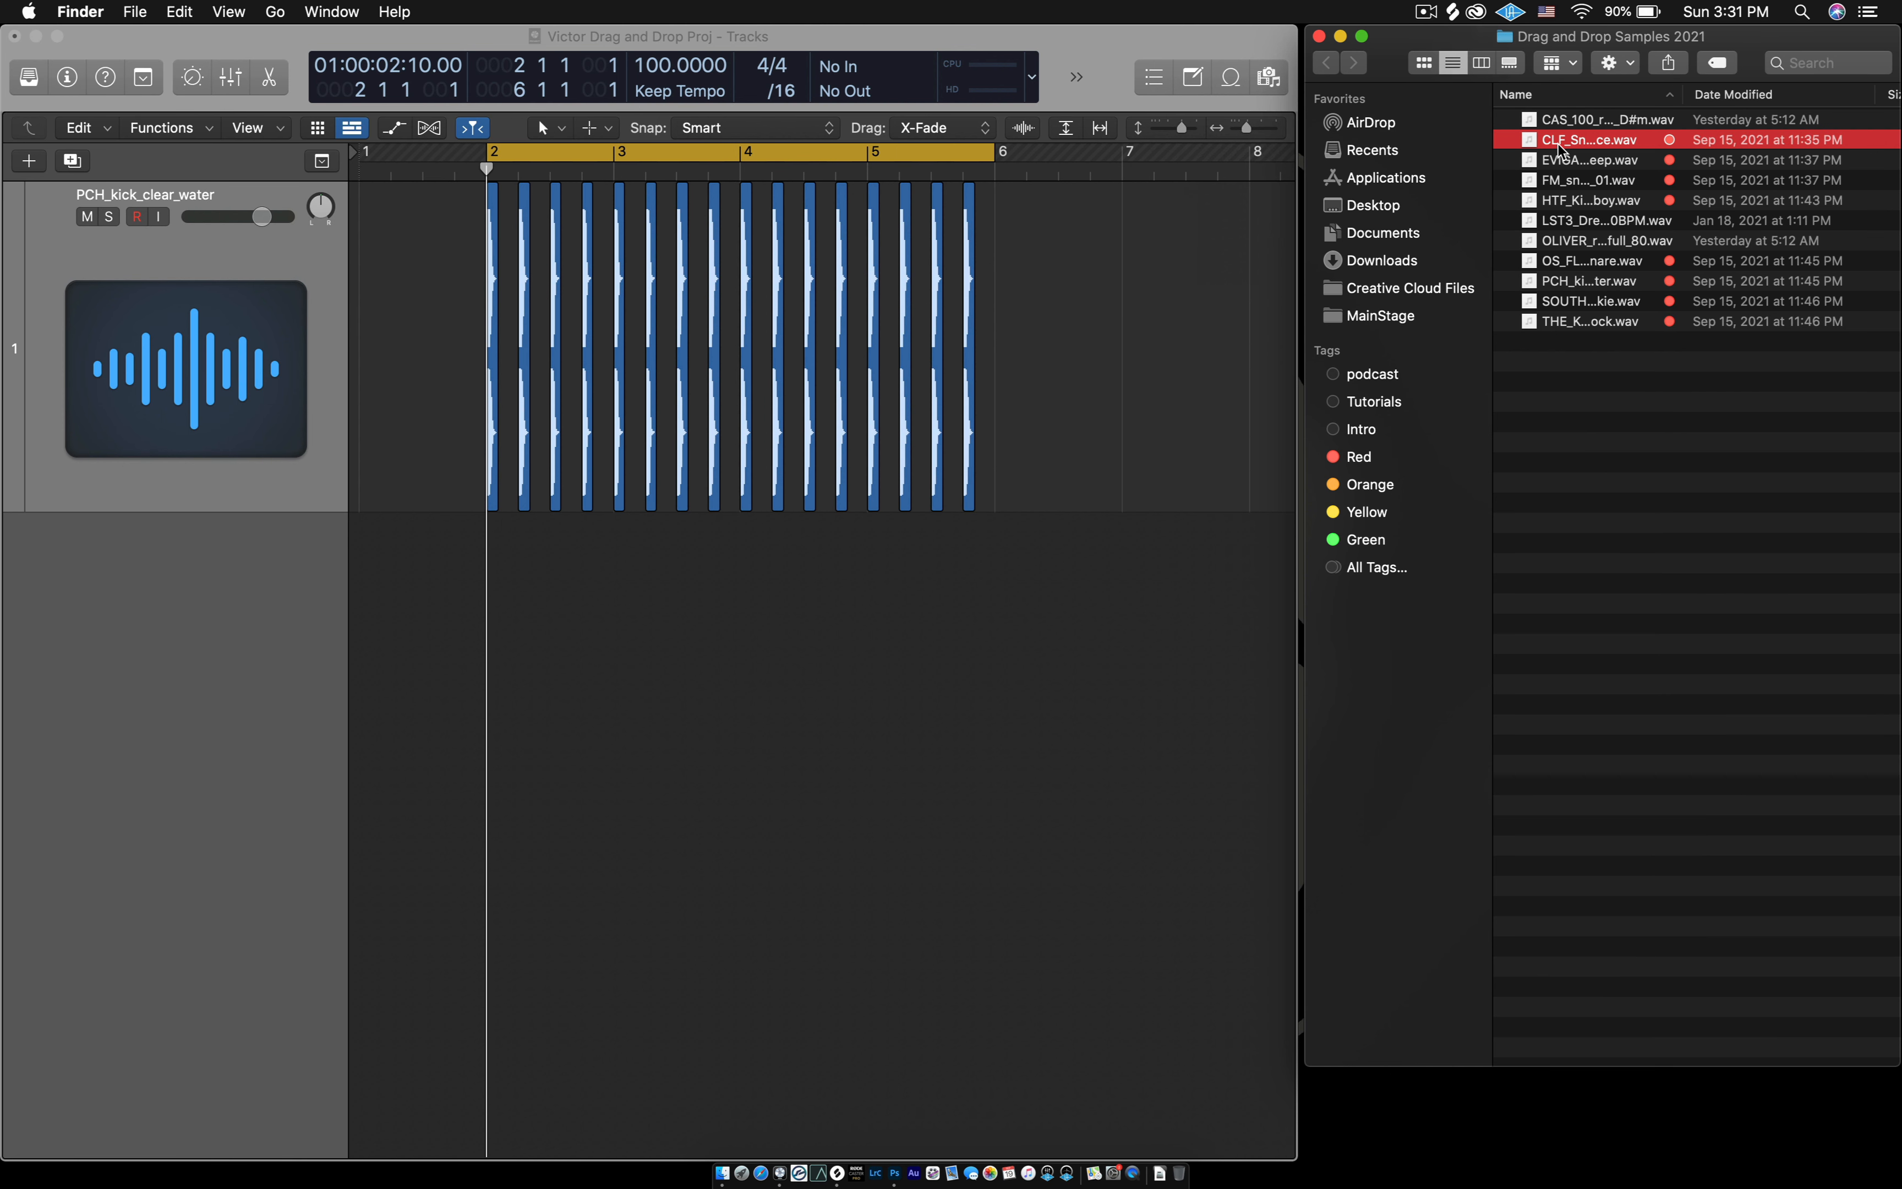
{"action": "key", "text": "Down"}
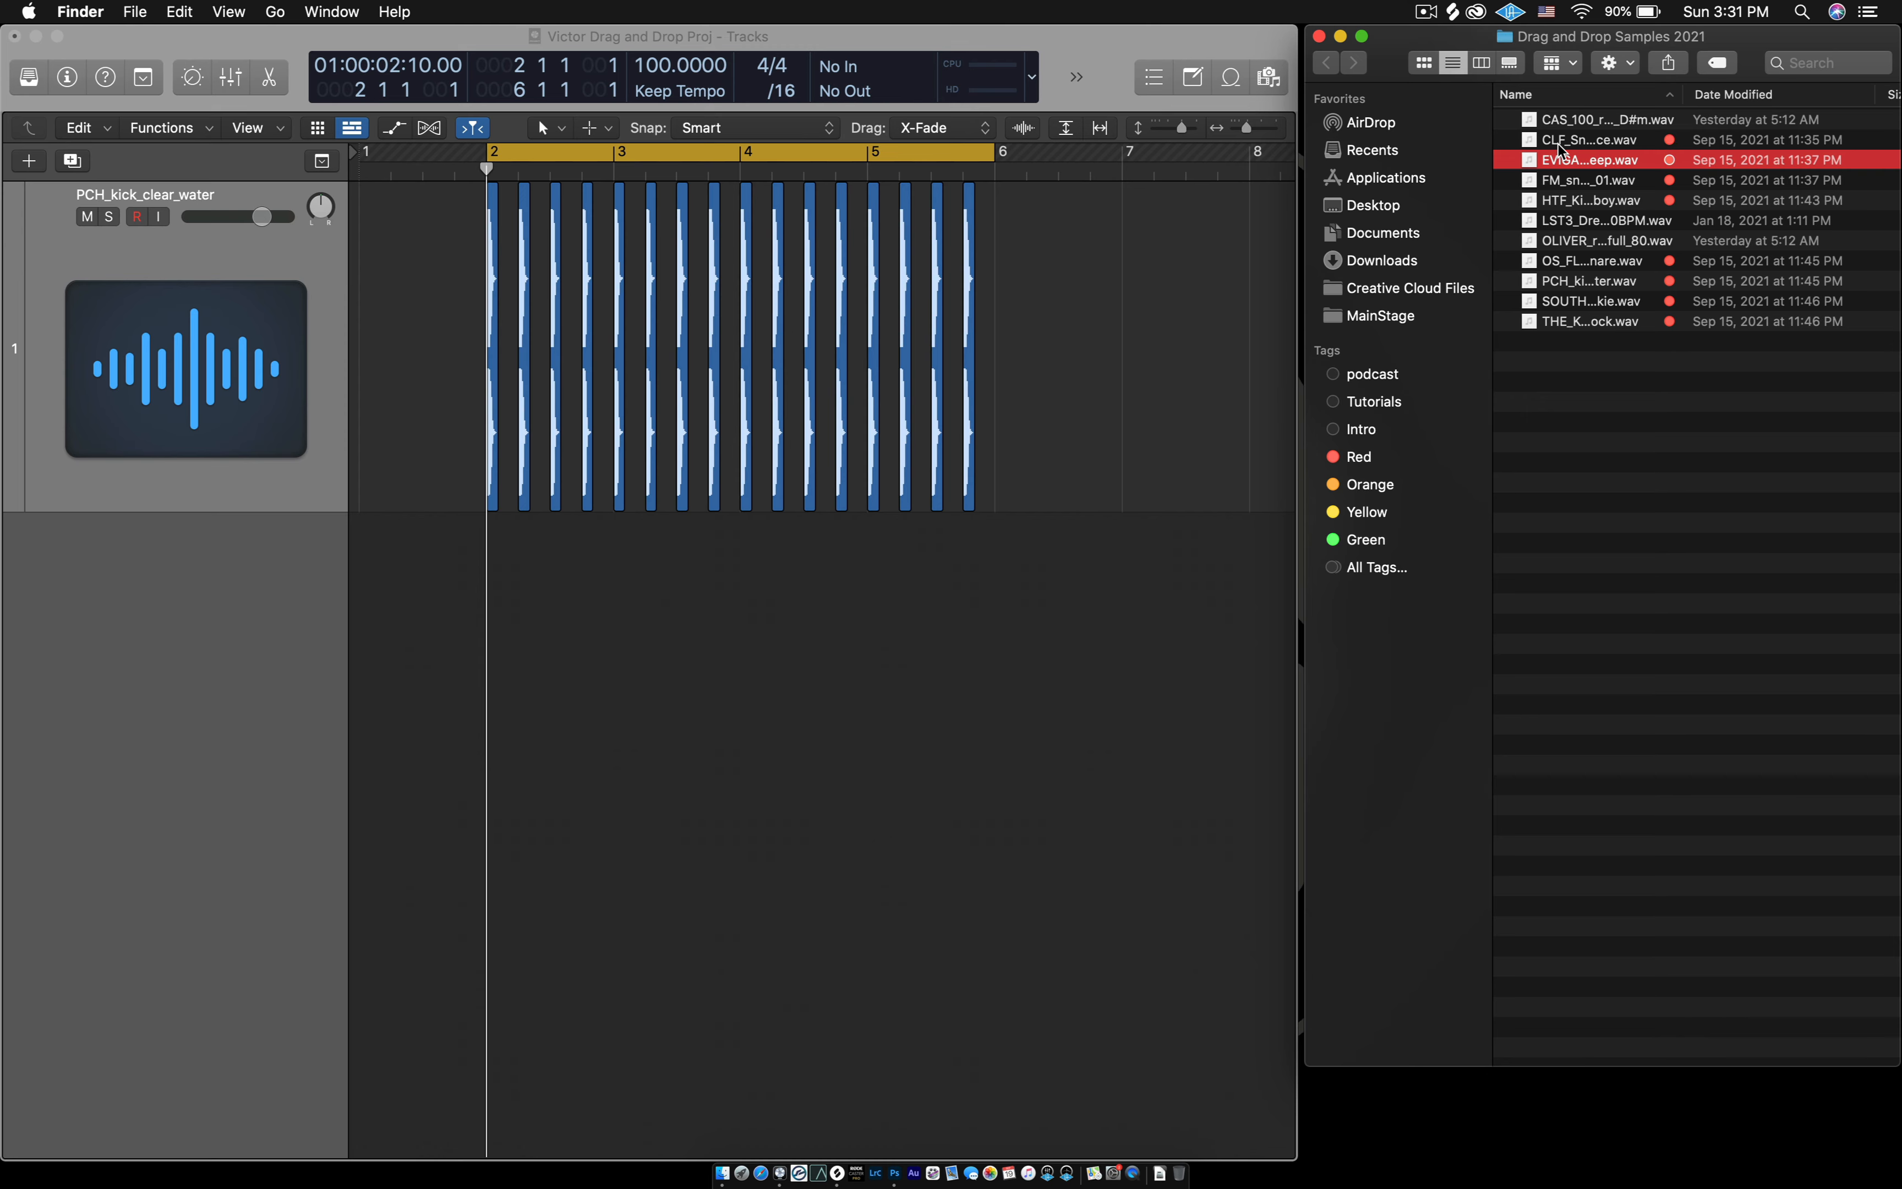
{"action": "key", "text": "space"}
{"action": "key", "text": "Down"}
{"action": "key", "text": "space"}
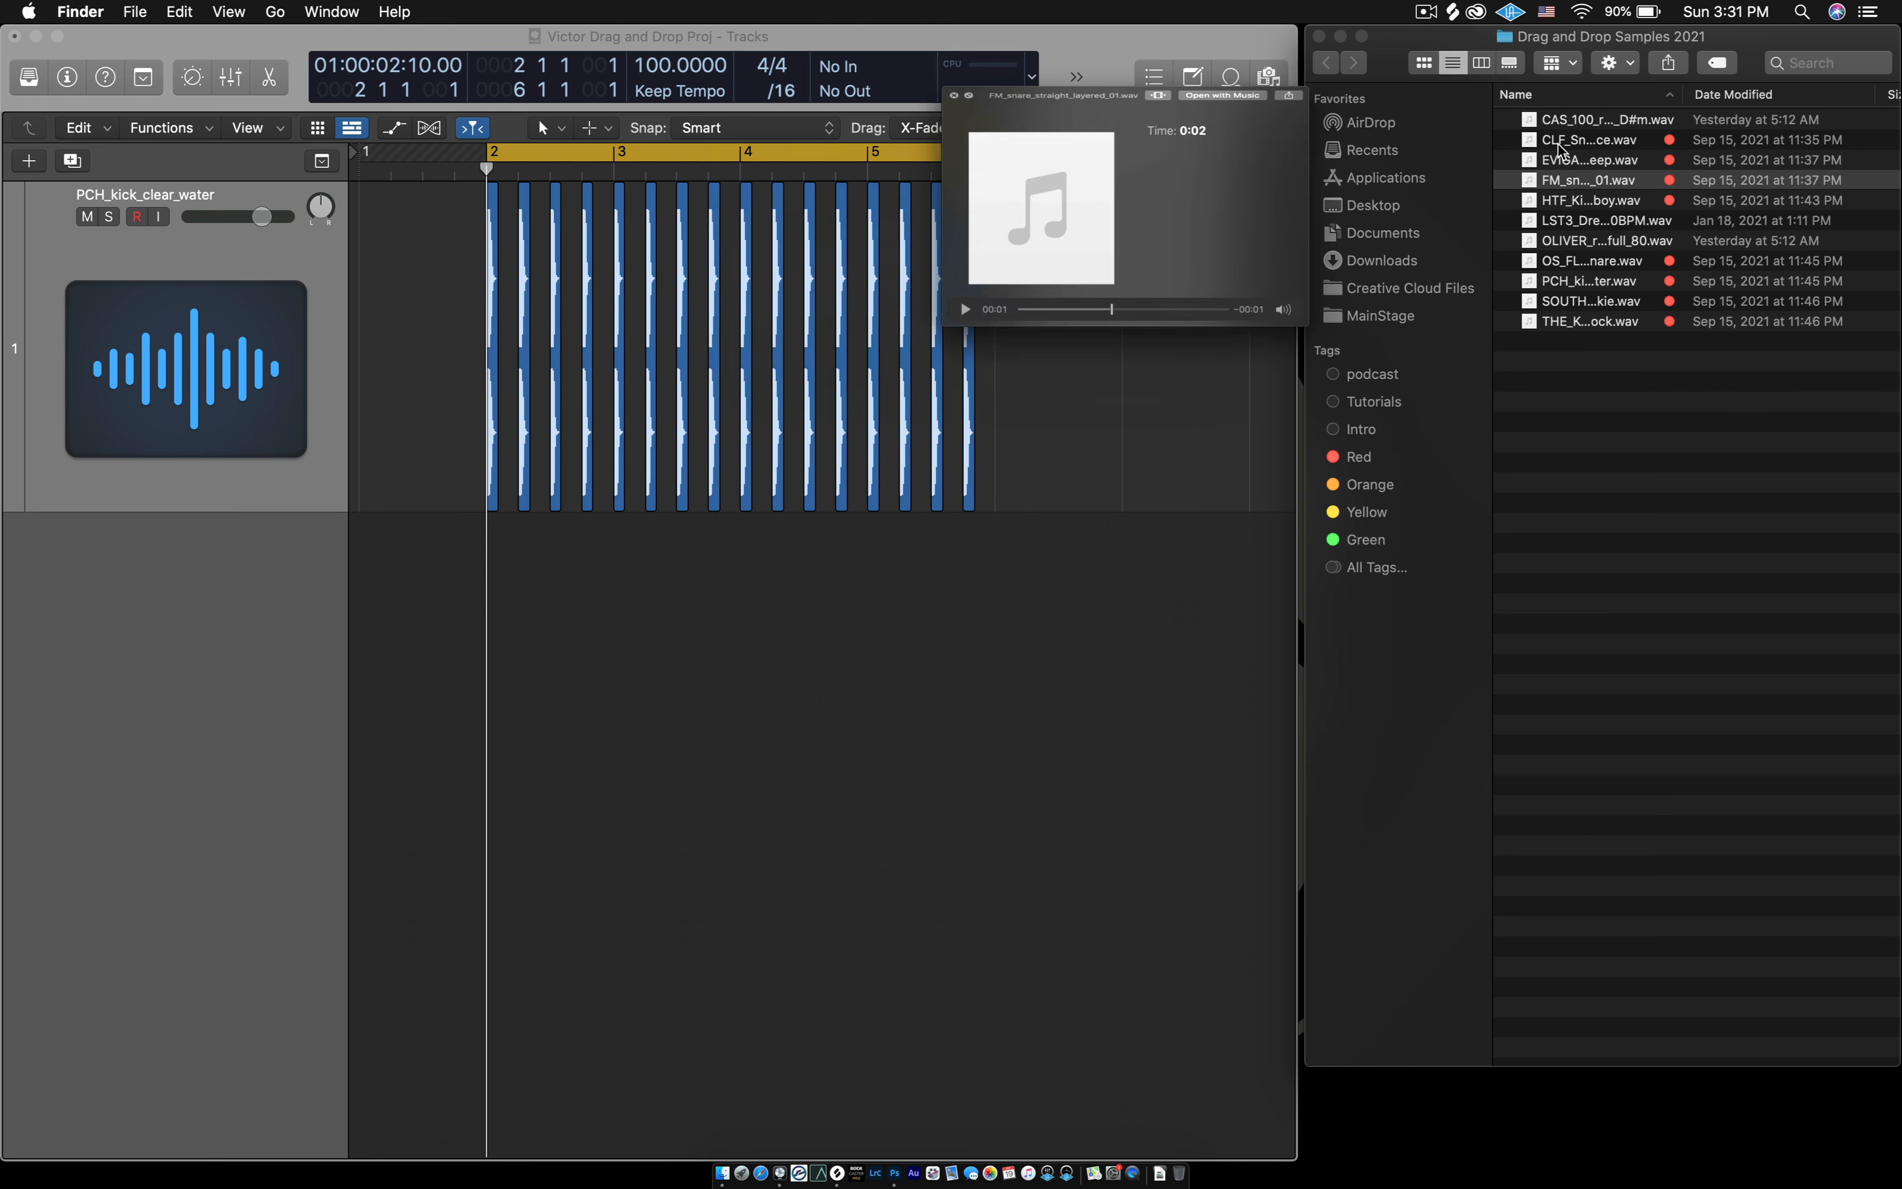
{"action": "key", "text": "space"}
{"action": "key", "text": "Down"}
{"action": "key", "text": "space"}
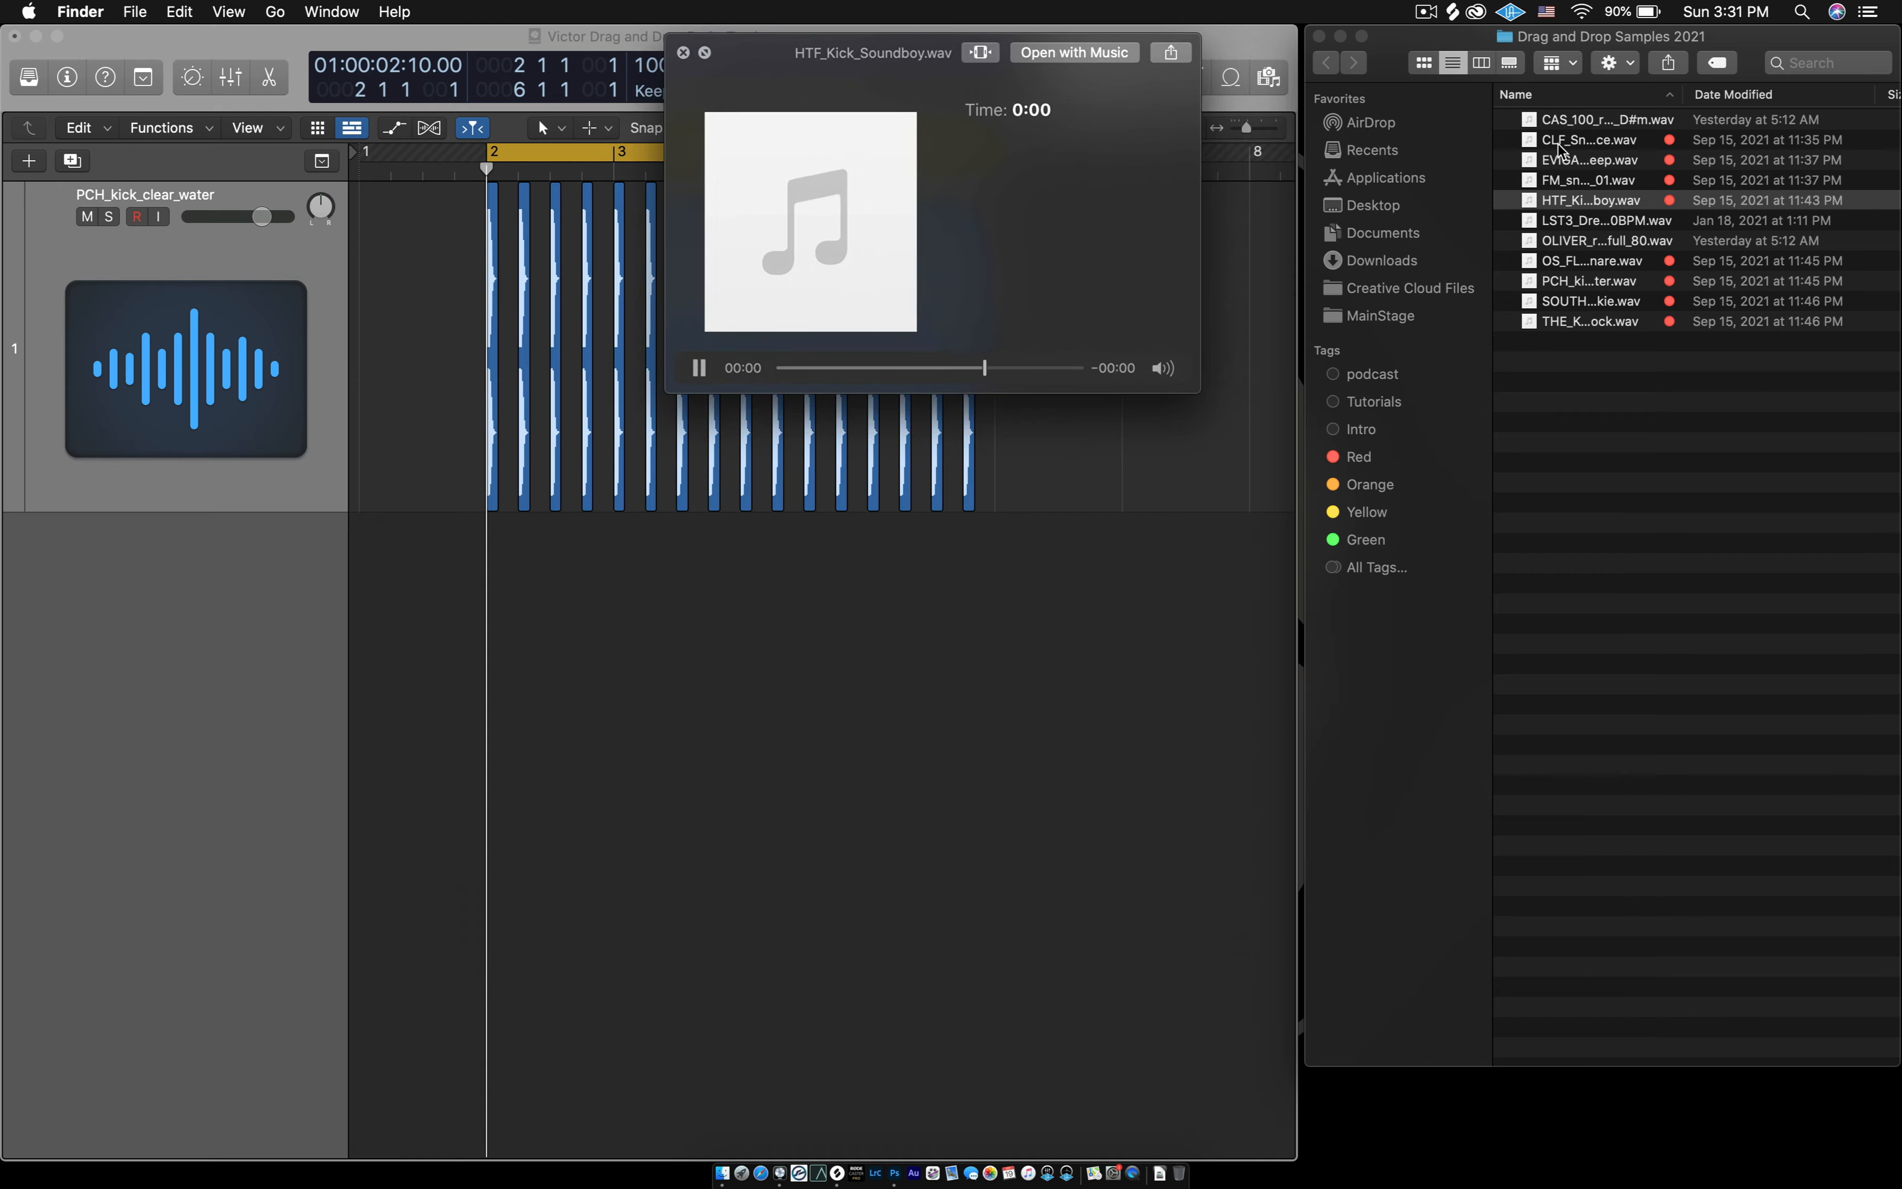
{"action": "key", "text": "space"}
- Audition the LST3 Dreams build-up snares, the OLIVER retro drum loop and OS_FLOW_Cup_Snare.wav
{"action": "key", "text": "Down"}
{"action": "key", "text": "space"}
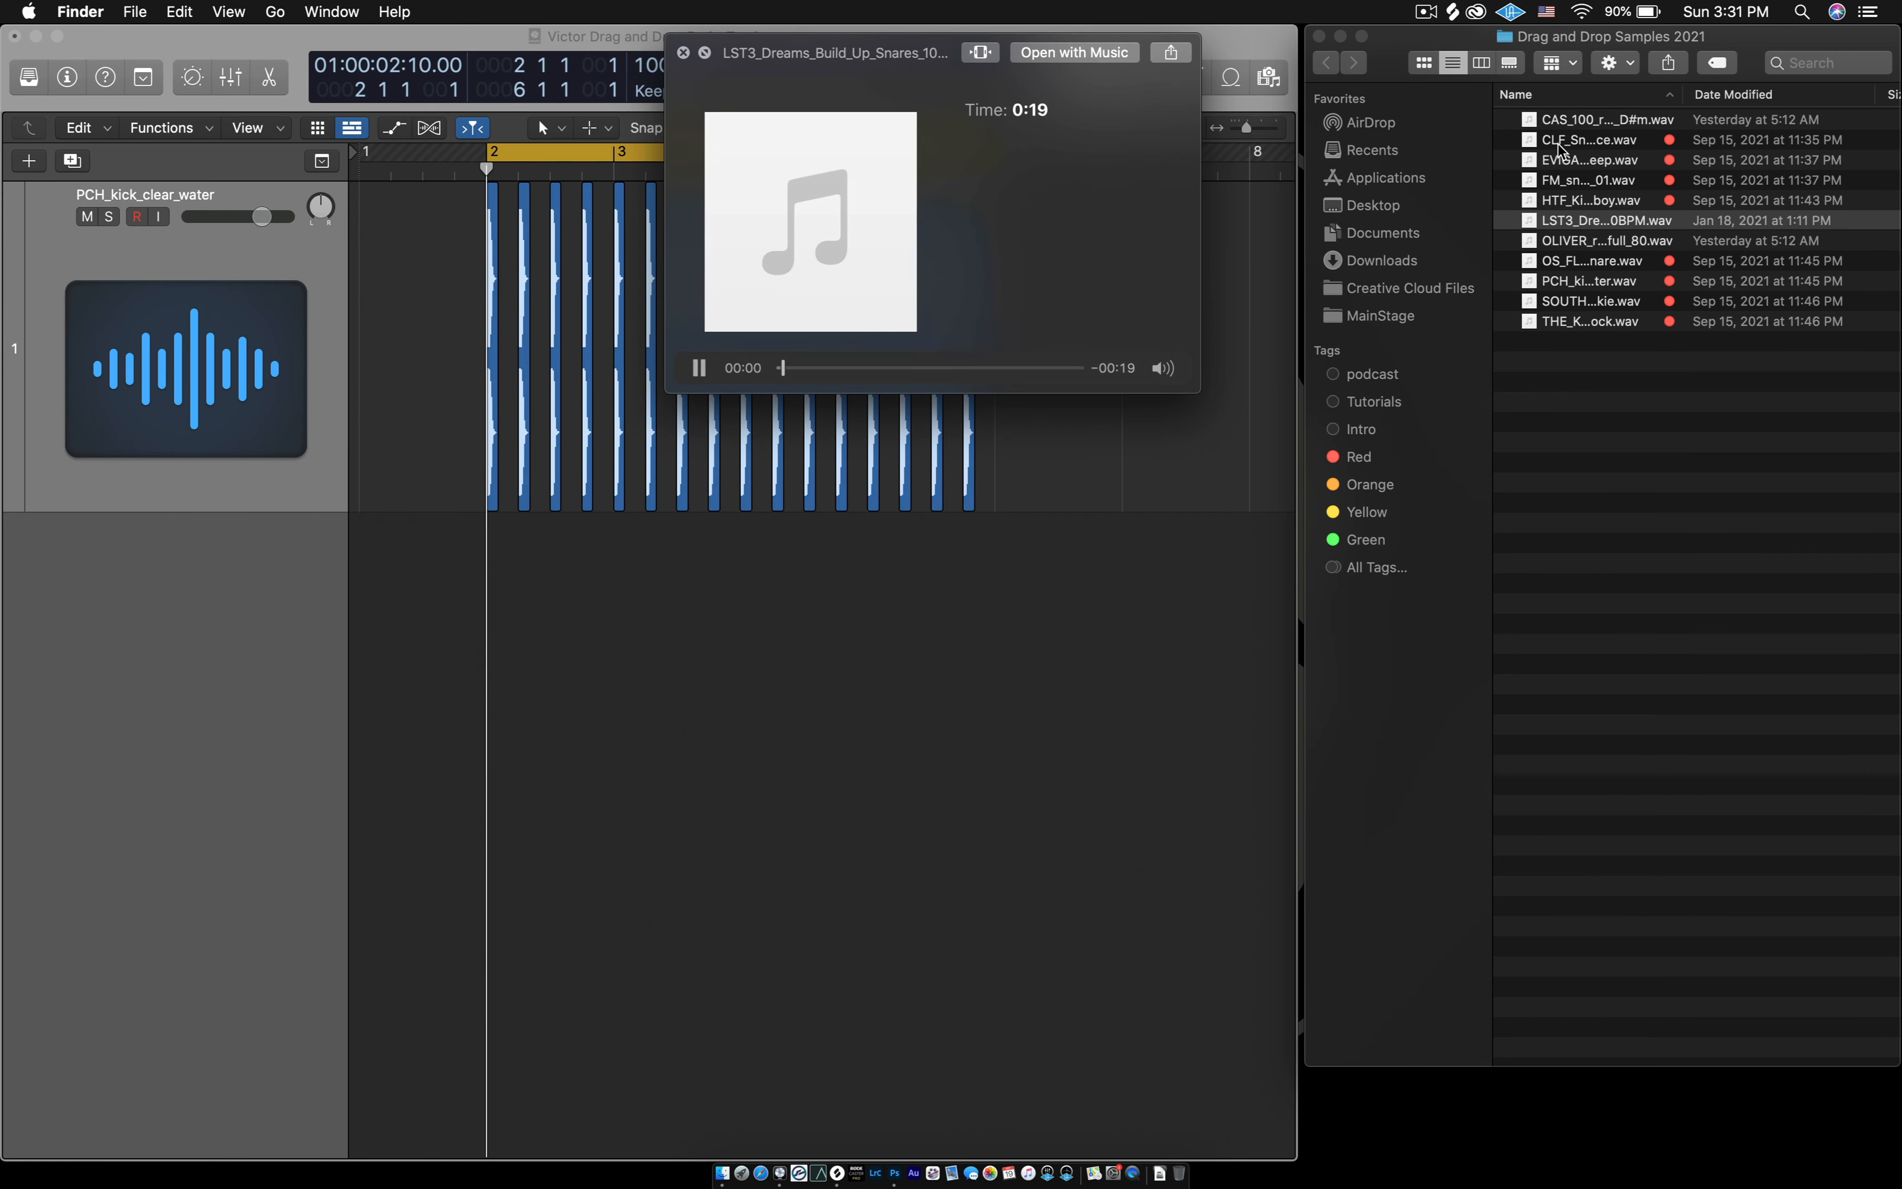
{"action": "key", "text": "space"}
{"action": "key", "text": "Down"}
{"action": "key", "text": "space"}
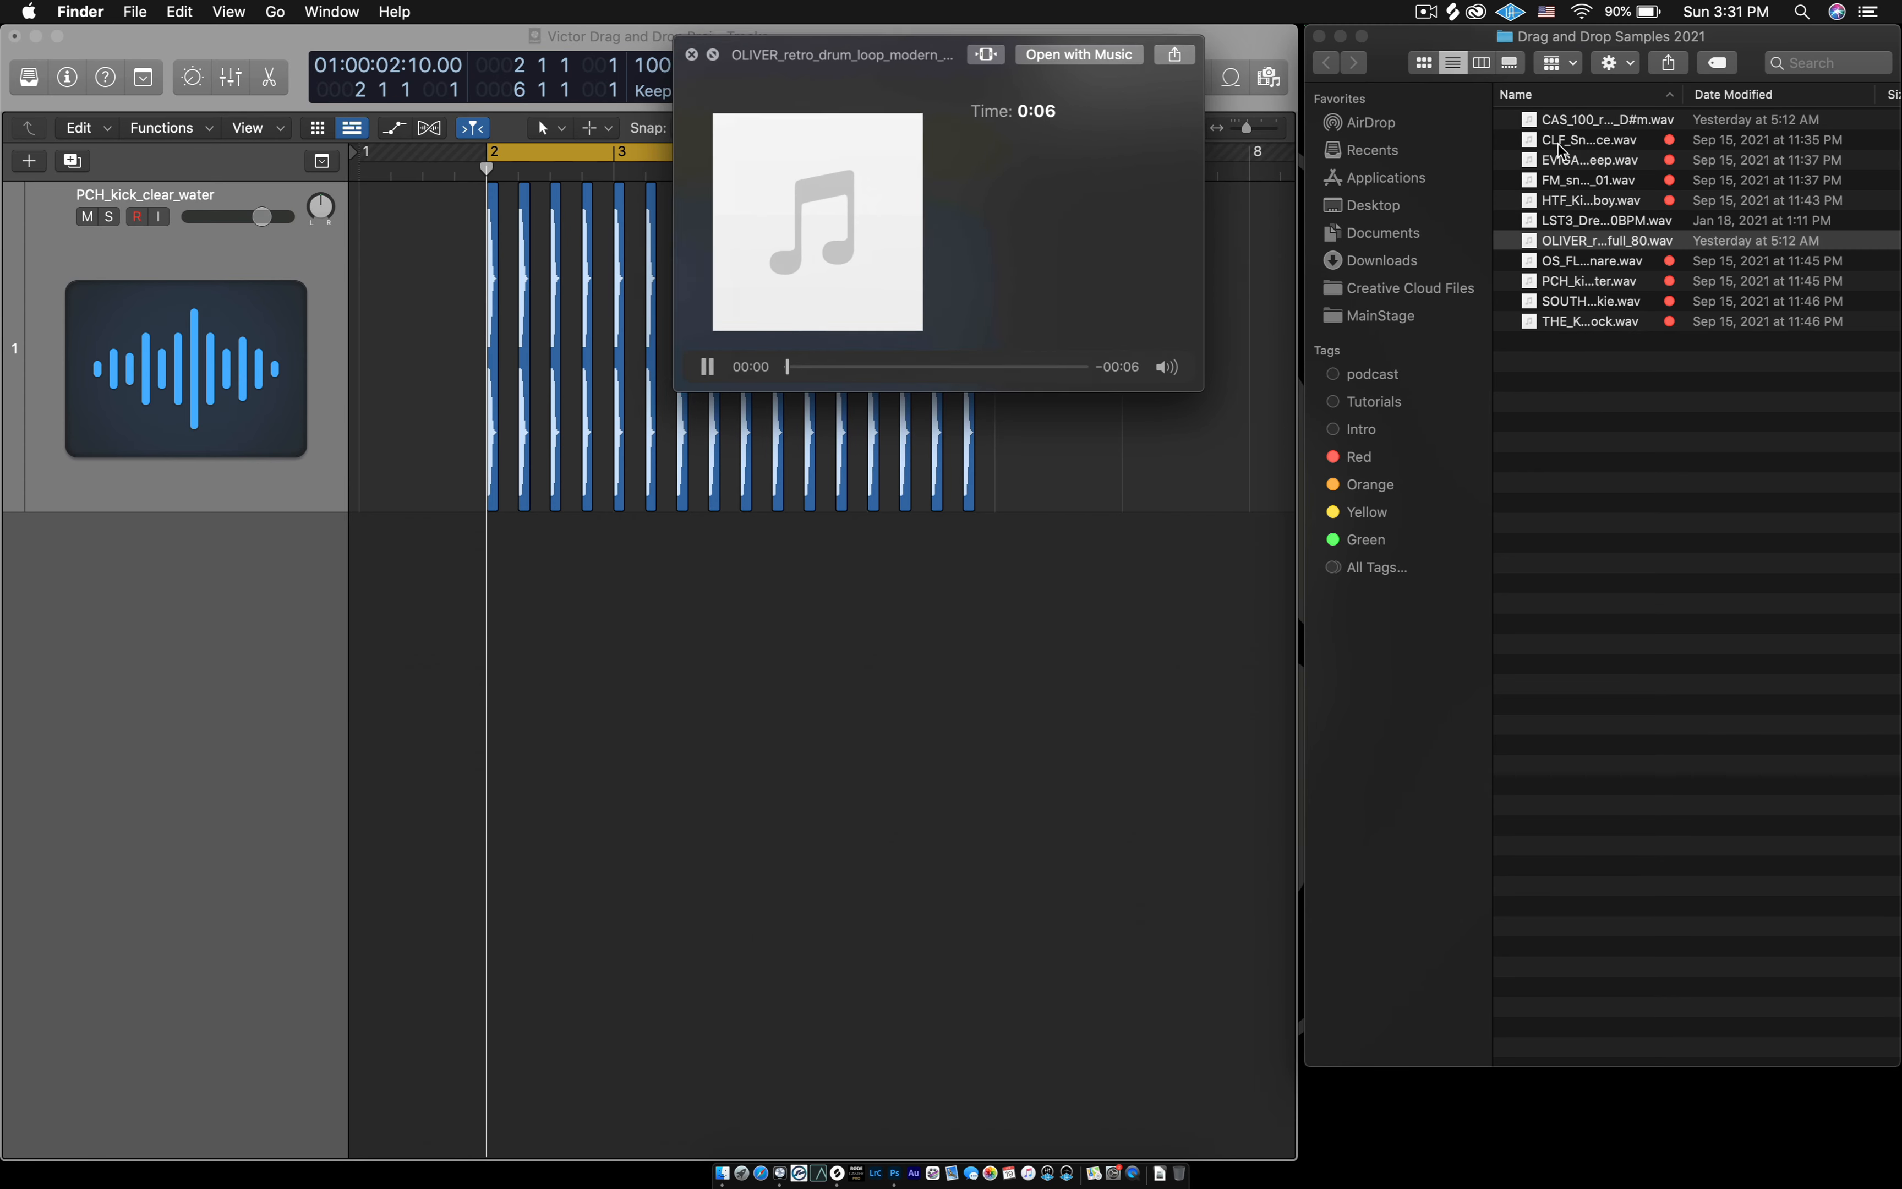
{"action": "key", "text": "space"}
{"action": "key", "text": "Down"}
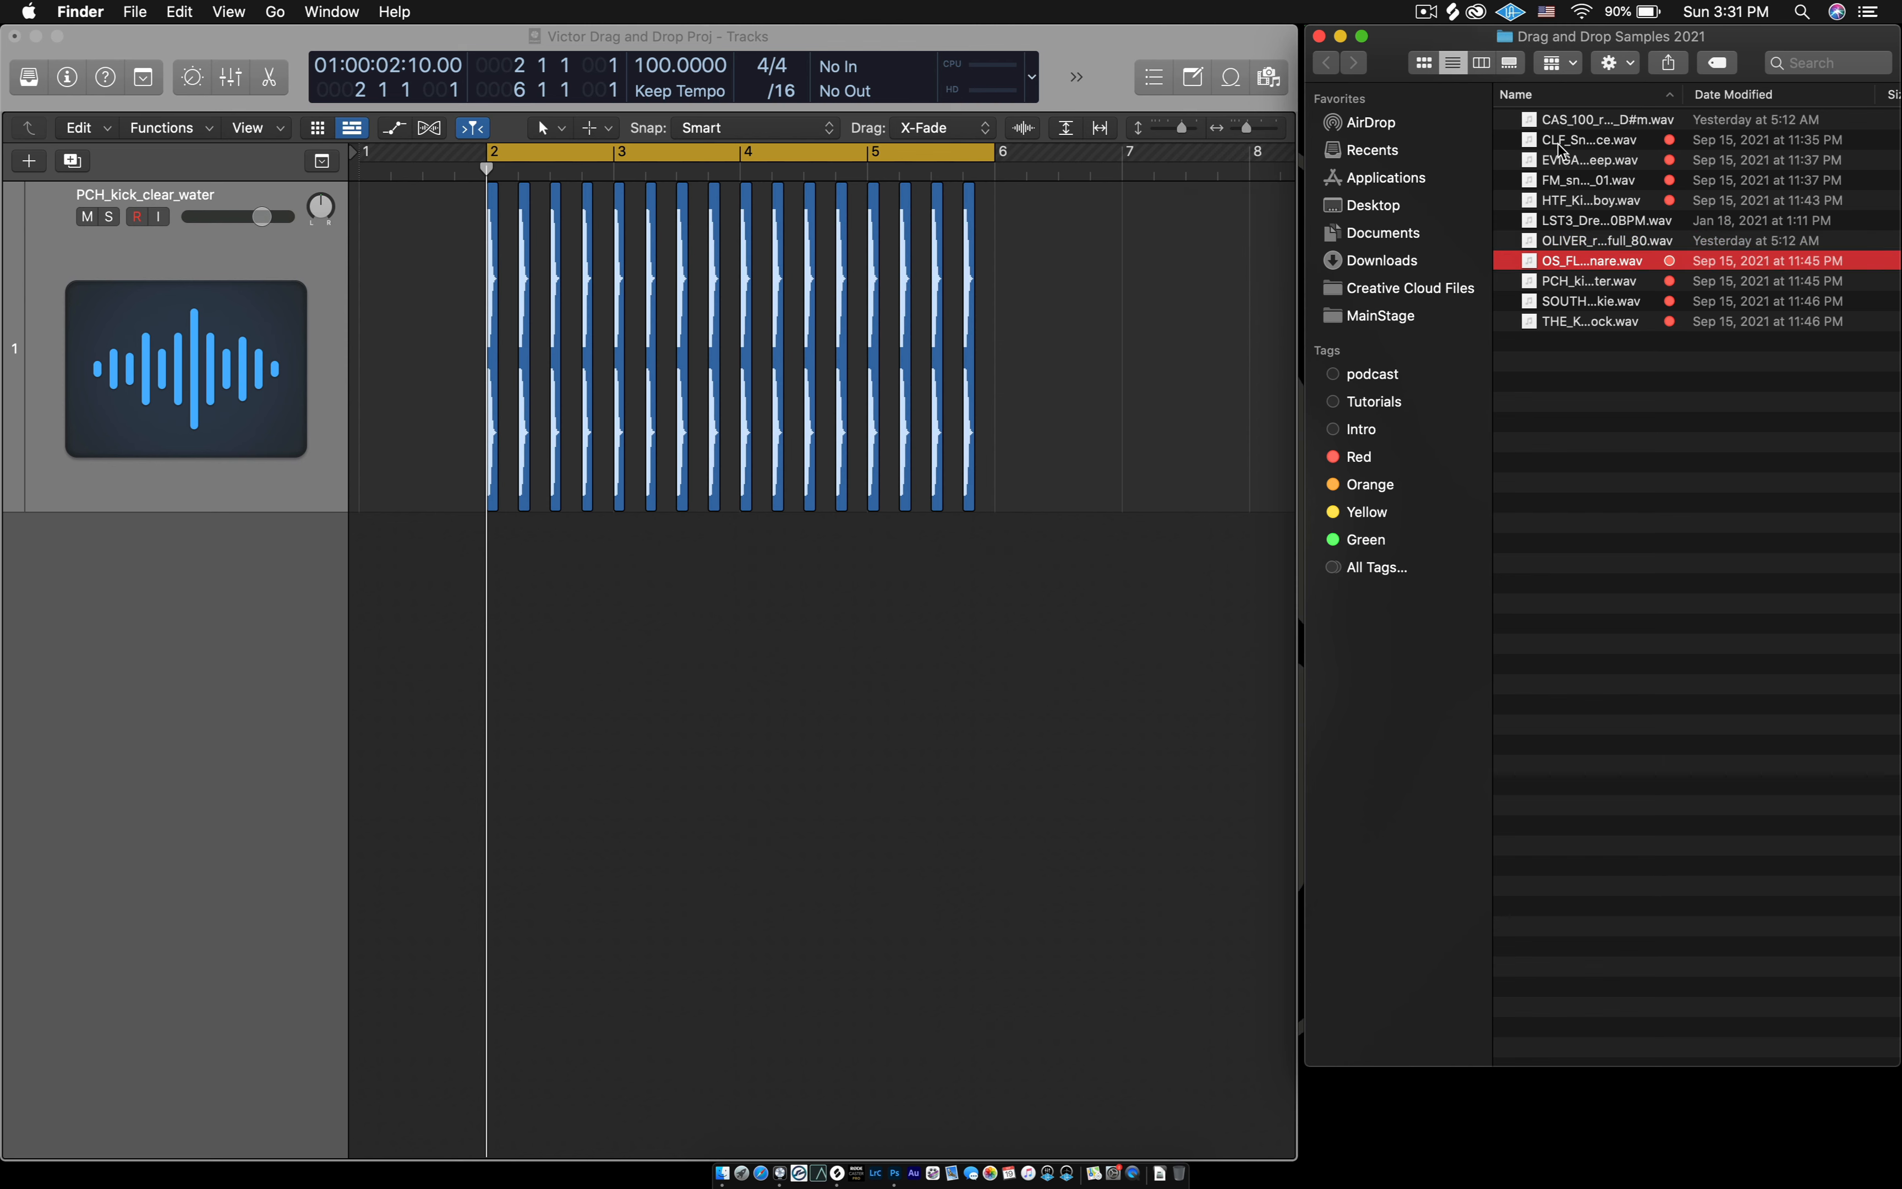
{"action": "key", "text": "space"}
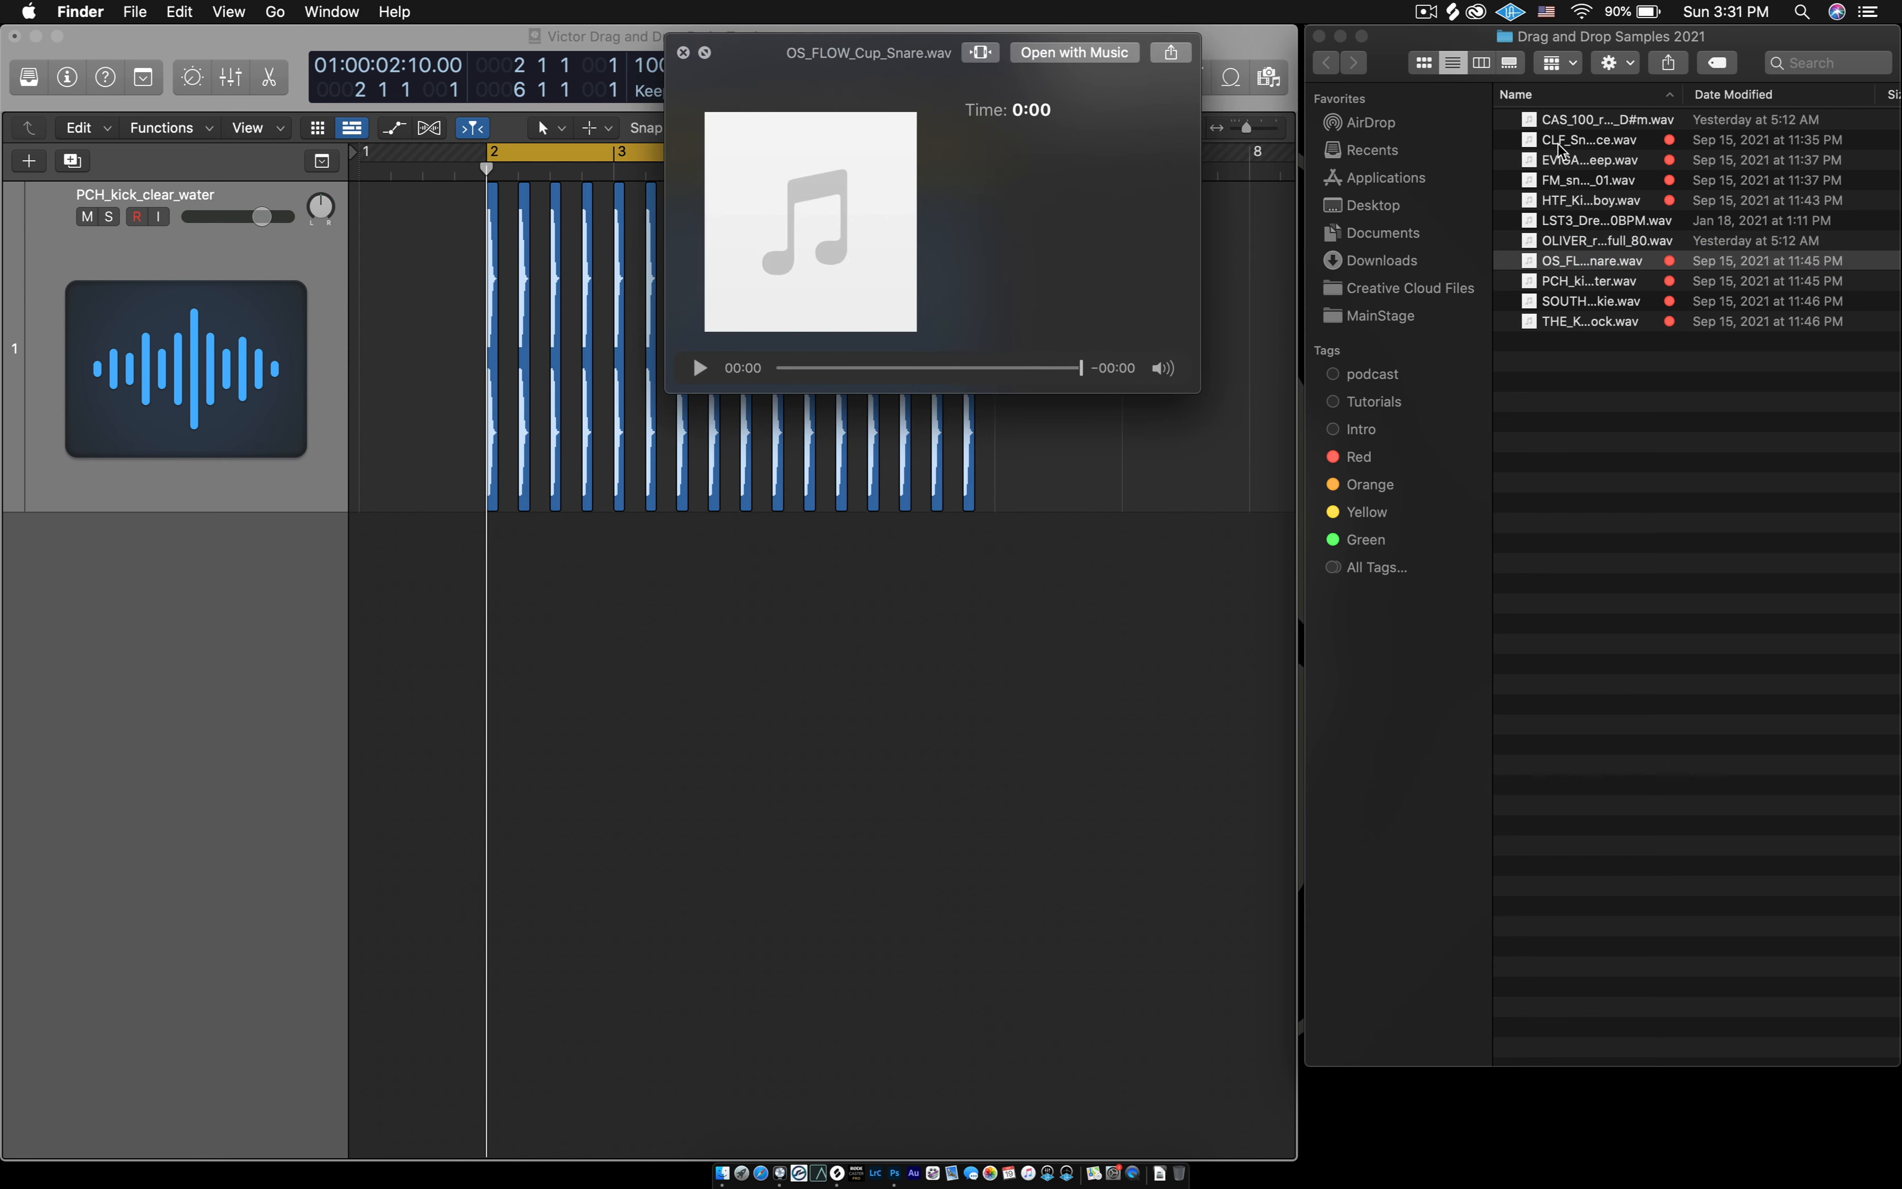
{"action": "key", "text": "space"}
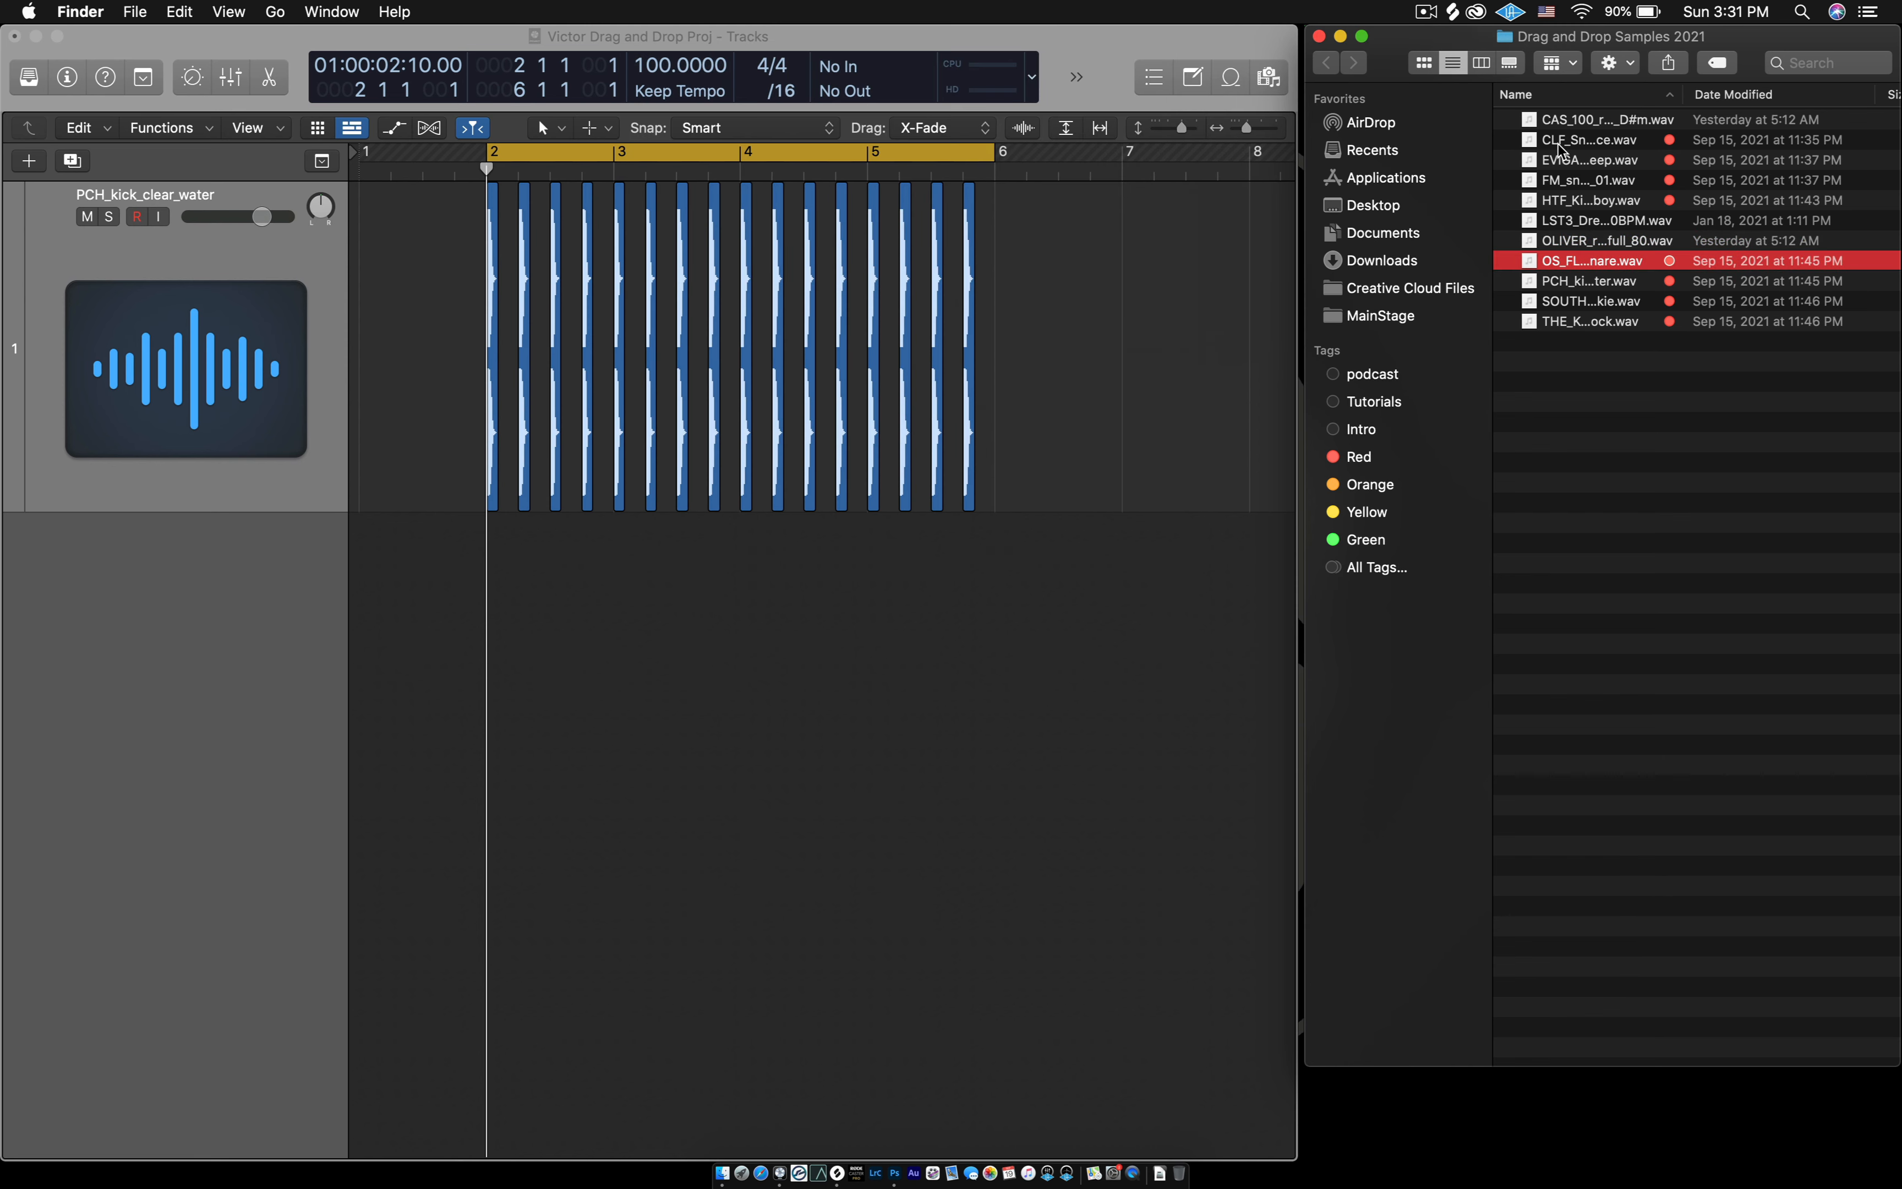
- Switch to Logic Pro and place OS_FLOW_Cup_Snare.wav on a new track below the kicks, at beat 2 of bar 2
{"action": "left_click", "coordinate": [779, 814]}
{"action": "key", "text": "super+Right"}
{"action": "key", "text": "super+Right"}
{"action": "key", "text": "super+Right"}
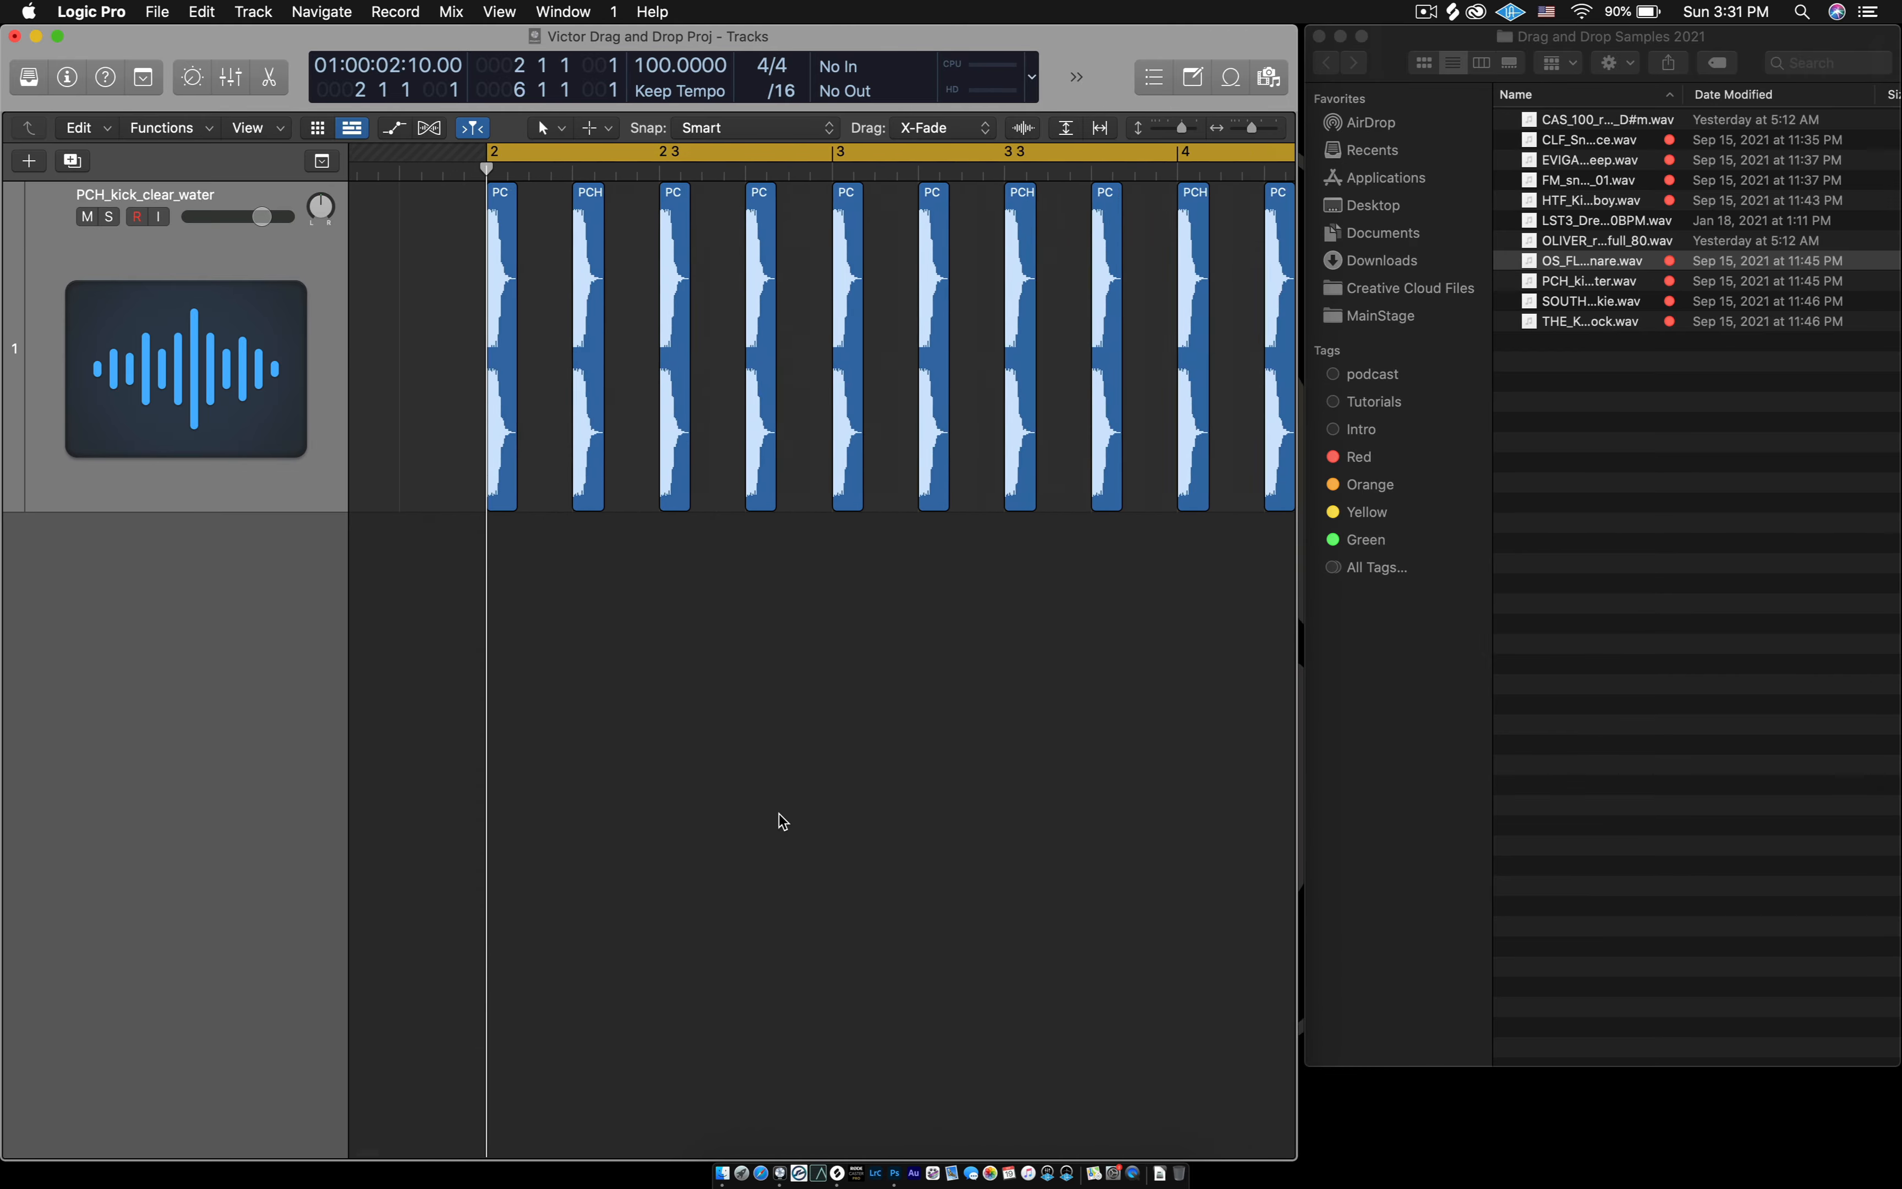
{"action": "key", "text": "super+Left"}
{"action": "key", "text": "super+Left"}
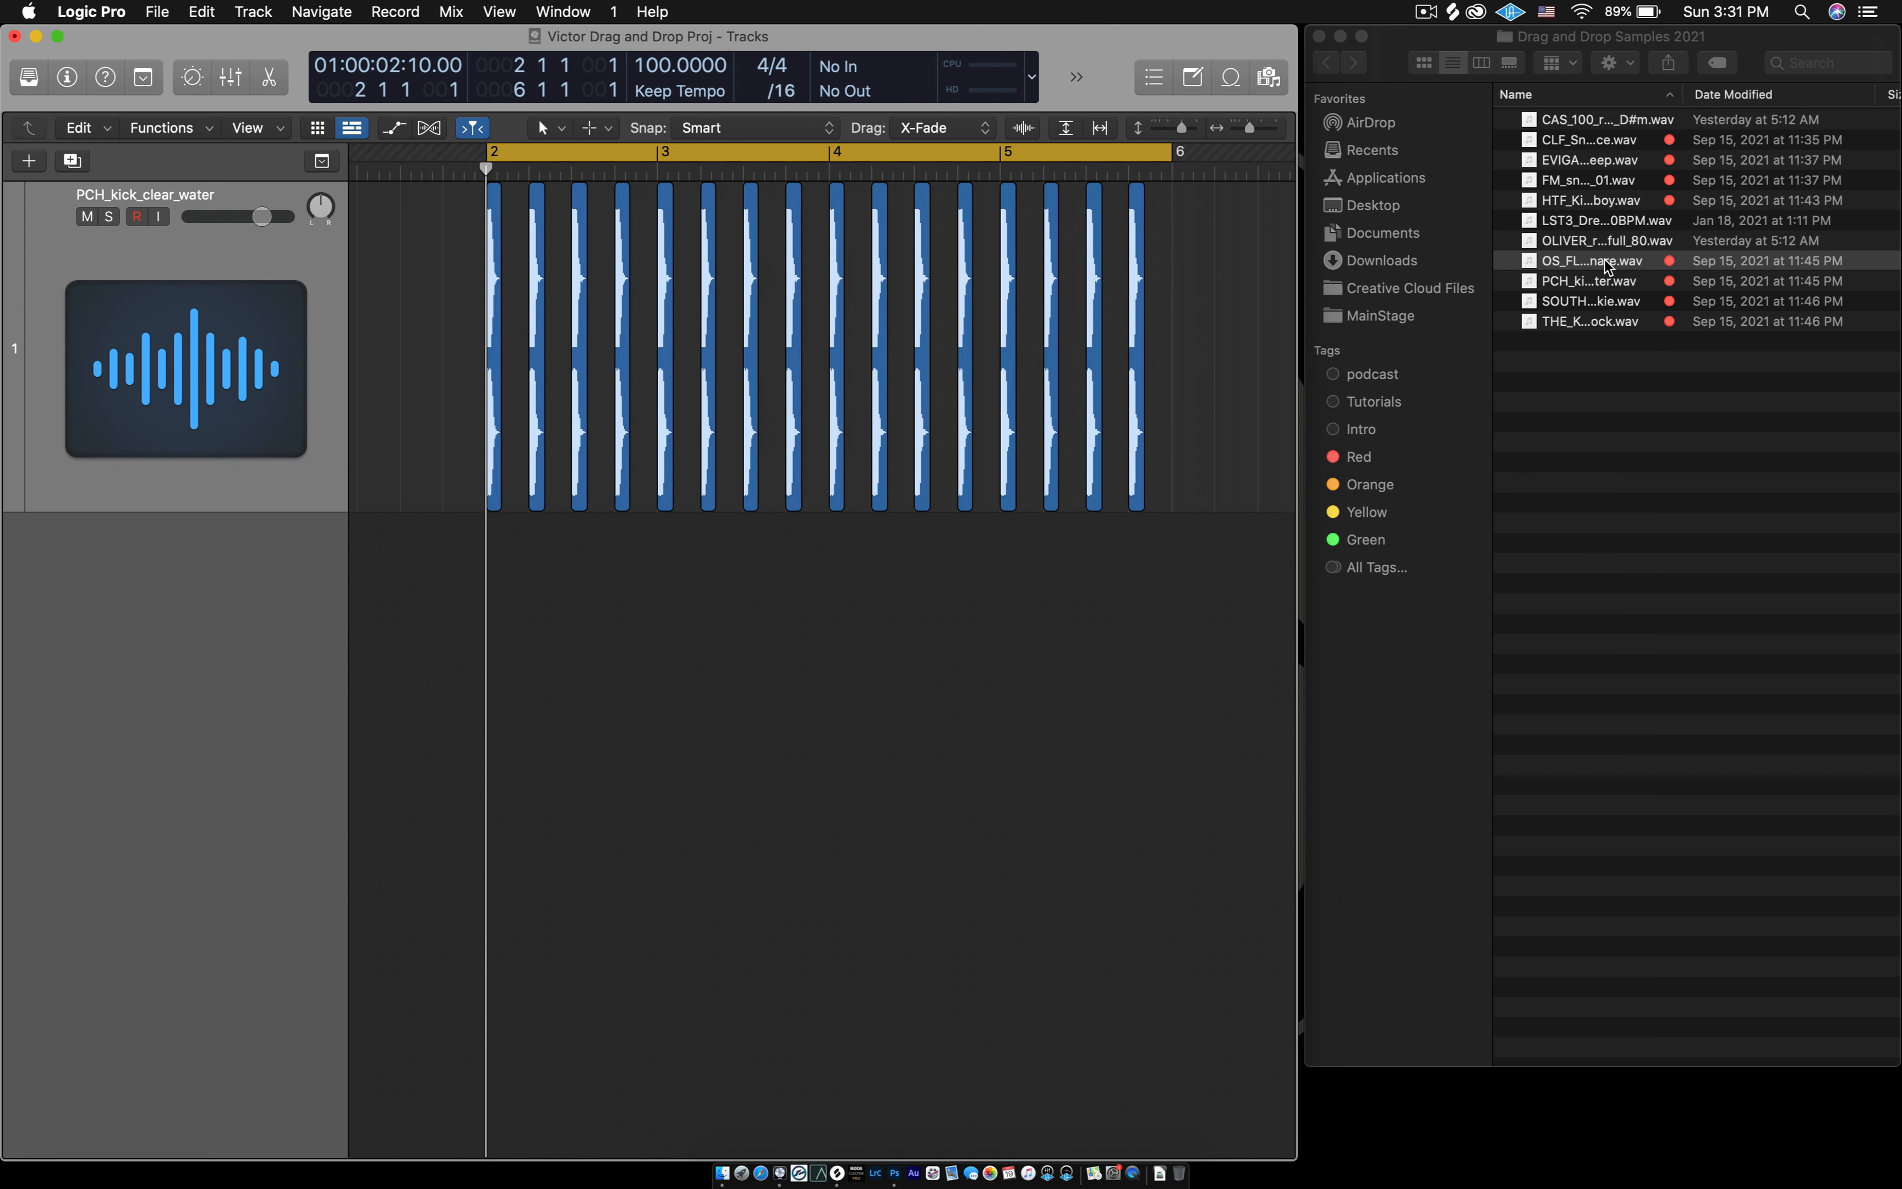
{"action": "left_click_drag", "start_coordinate": [1574, 262], "coordinate": [522, 722]}
{"action": "key", "text": "super+Right"}
{"action": "key", "text": "super+Right"}
{"action": "key", "text": "super+Right"}
{"action": "key", "text": "super+Right"}
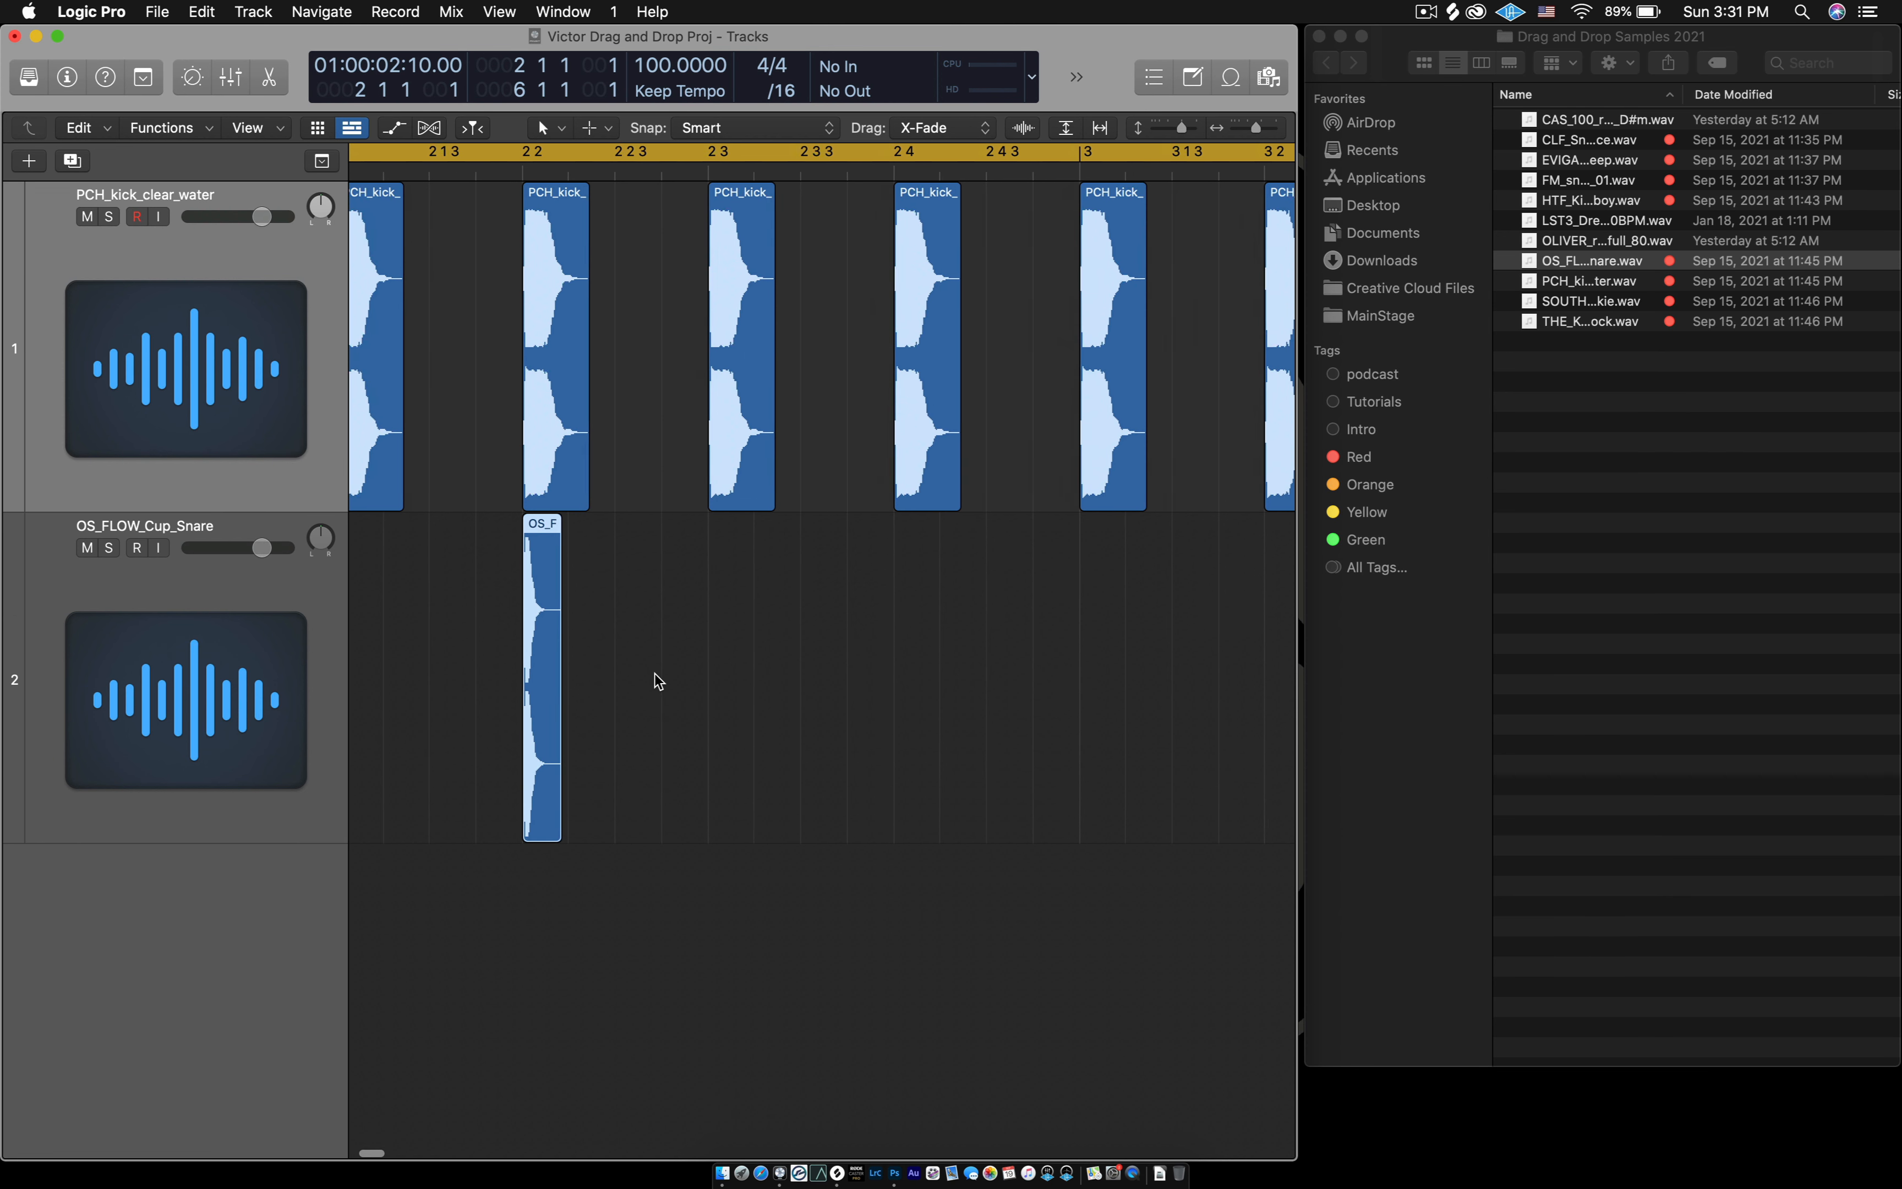
{"action": "scroll", "coordinate": [658, 678], "scroll_direction": "left", "scroll_amount": 5}
- Rename the PCH_kick_clear_water track as Kick
{"action": "left_click", "coordinate": [171, 677]}
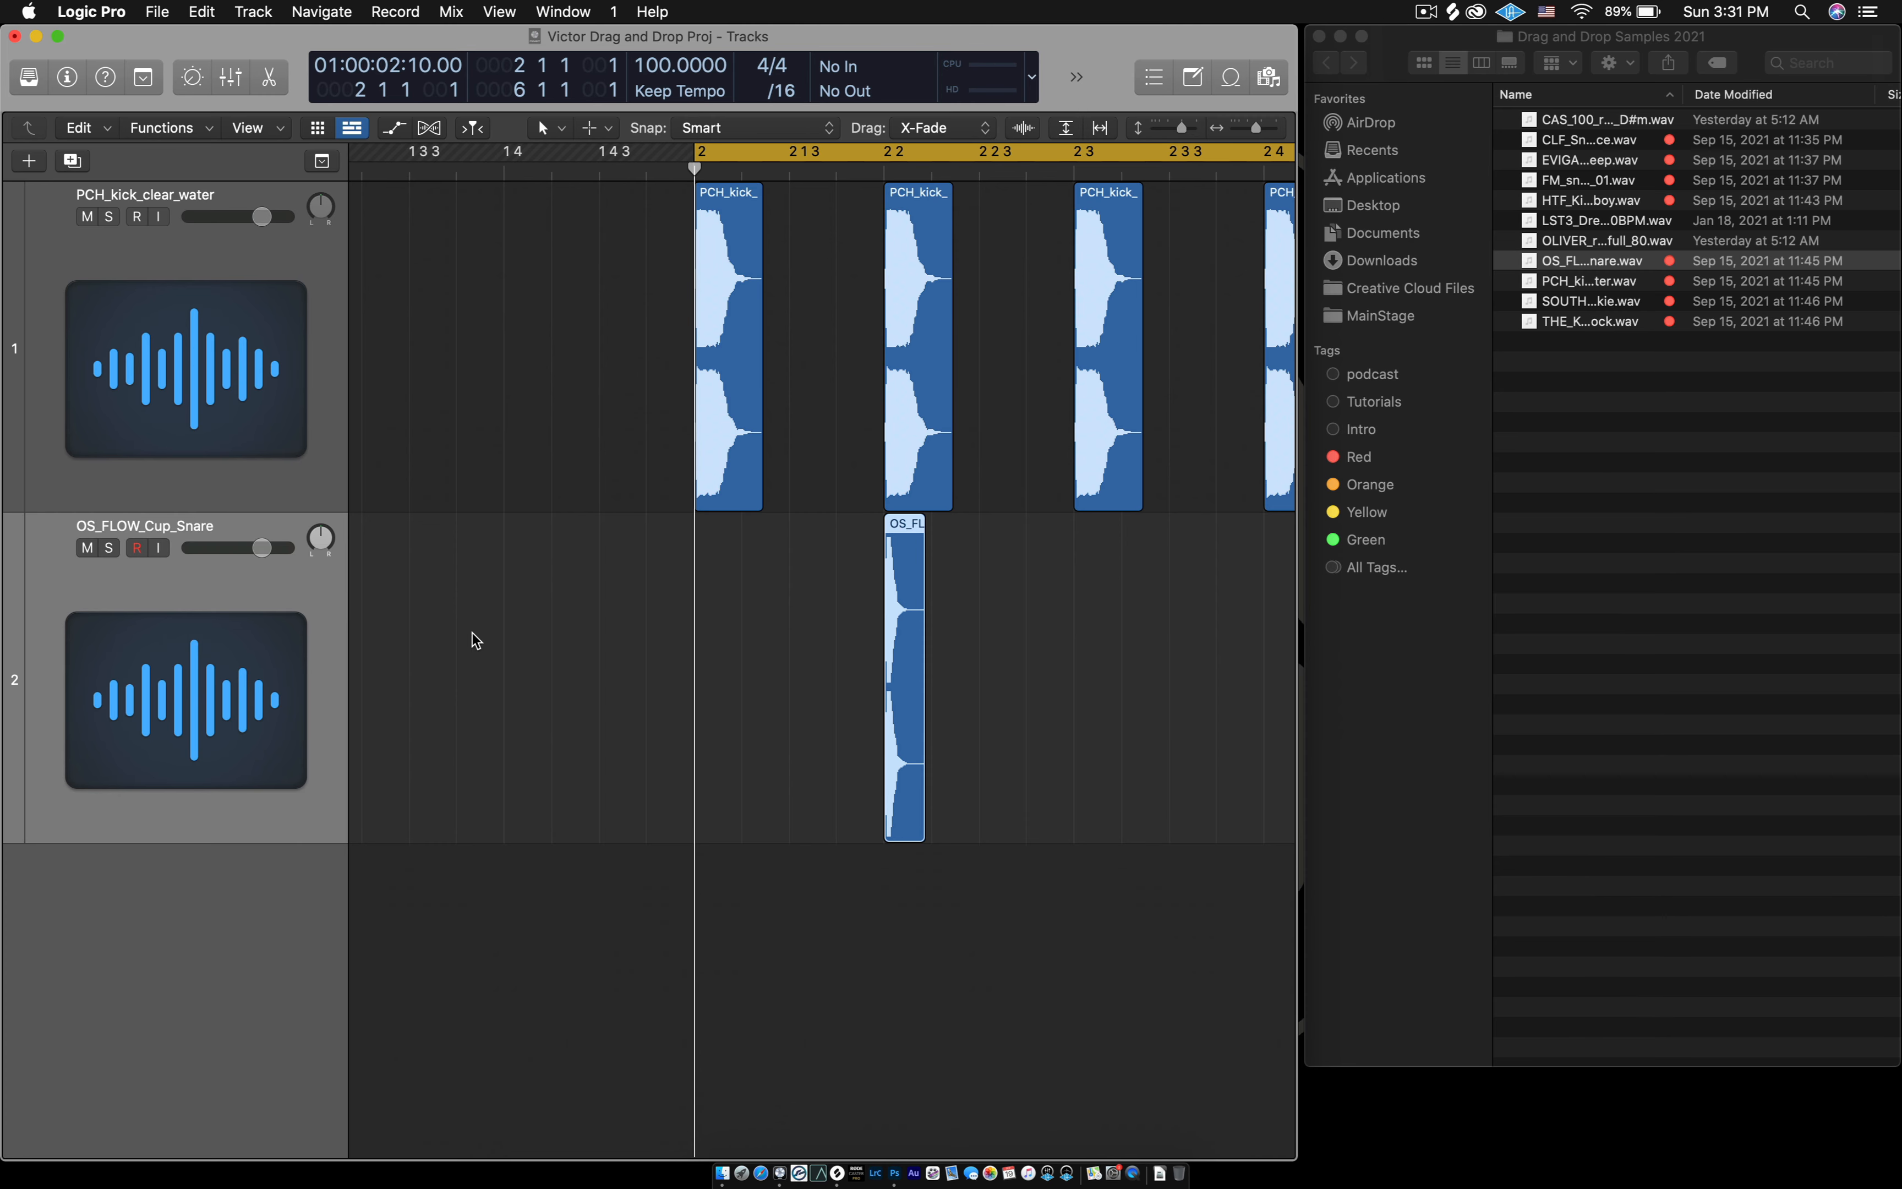
{"action": "left_click", "coordinate": [226, 380]}
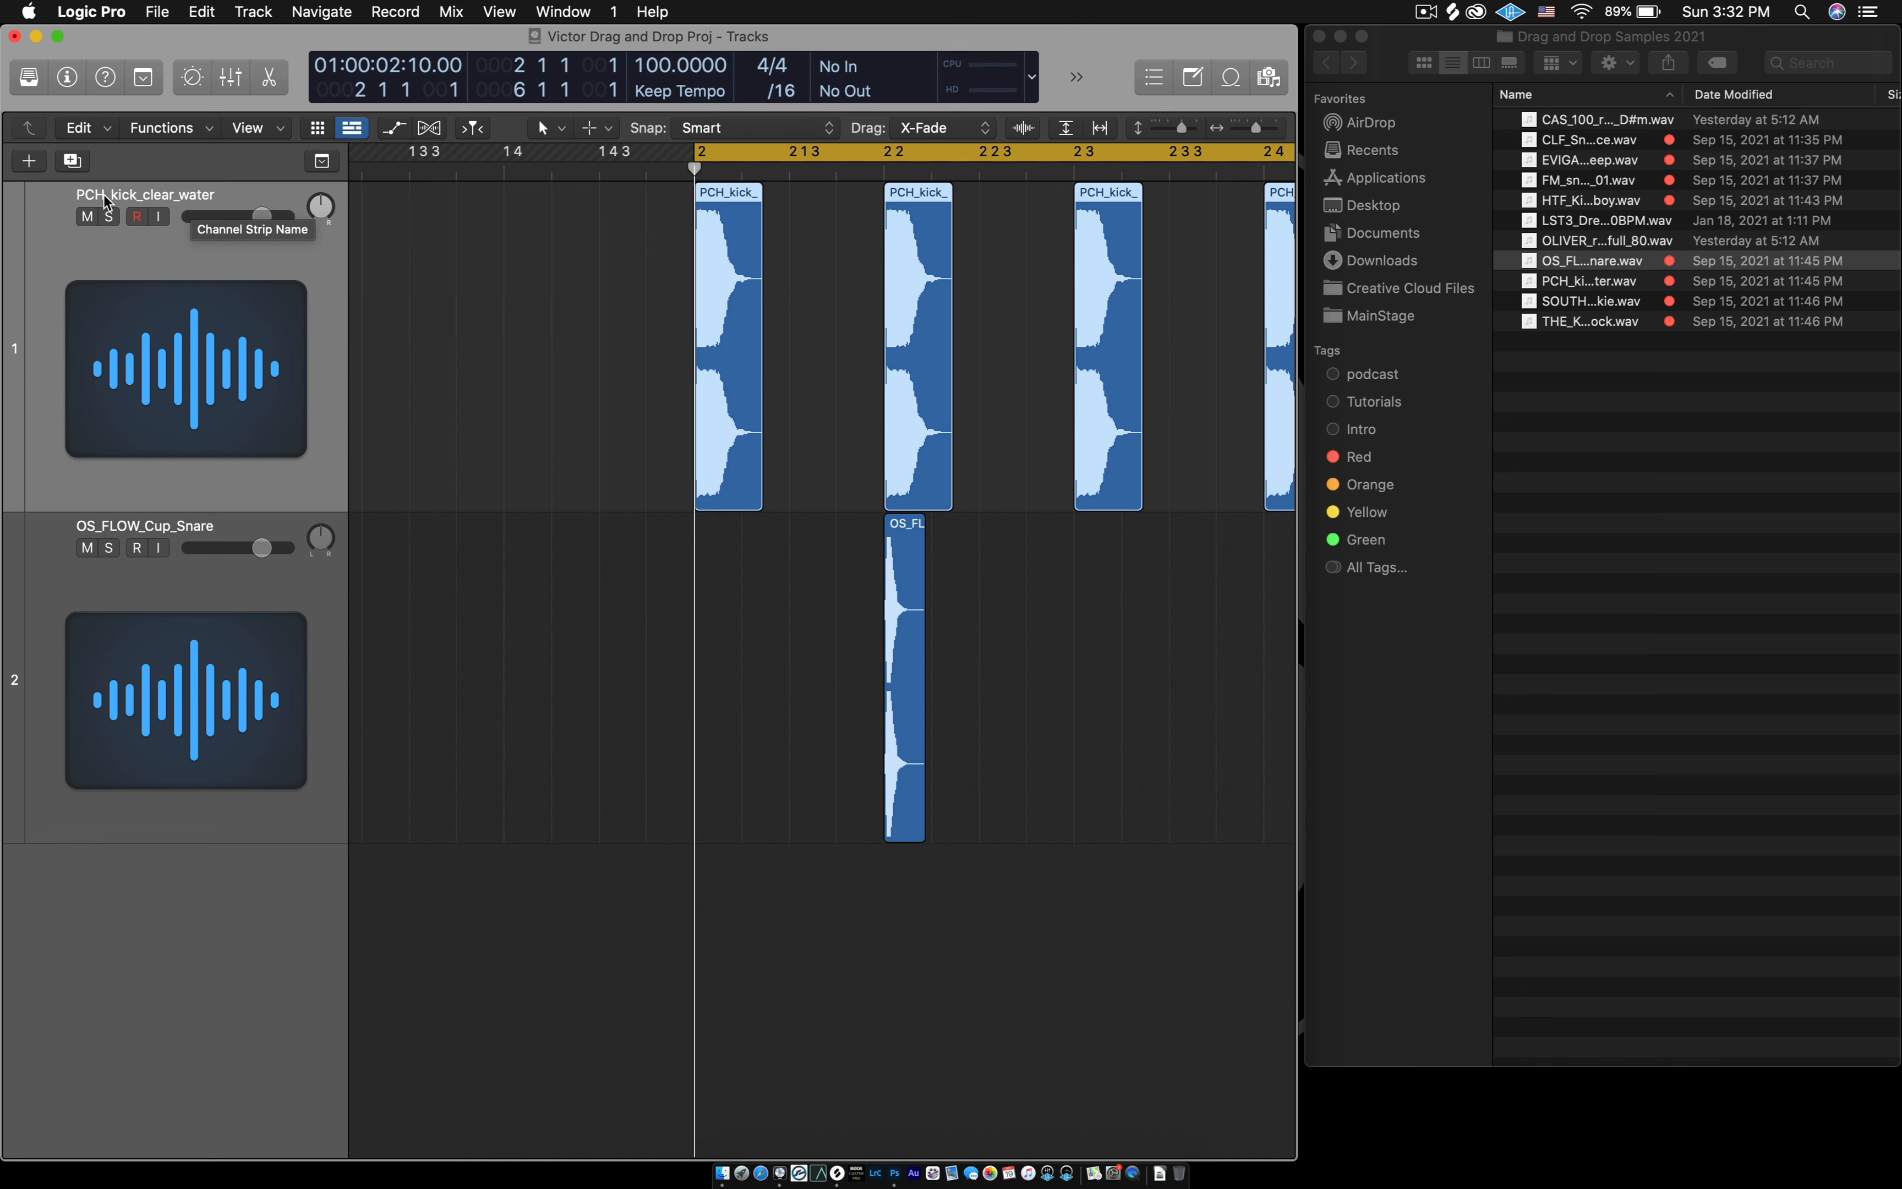
{"action": "double_click", "coordinate": [105, 200]}
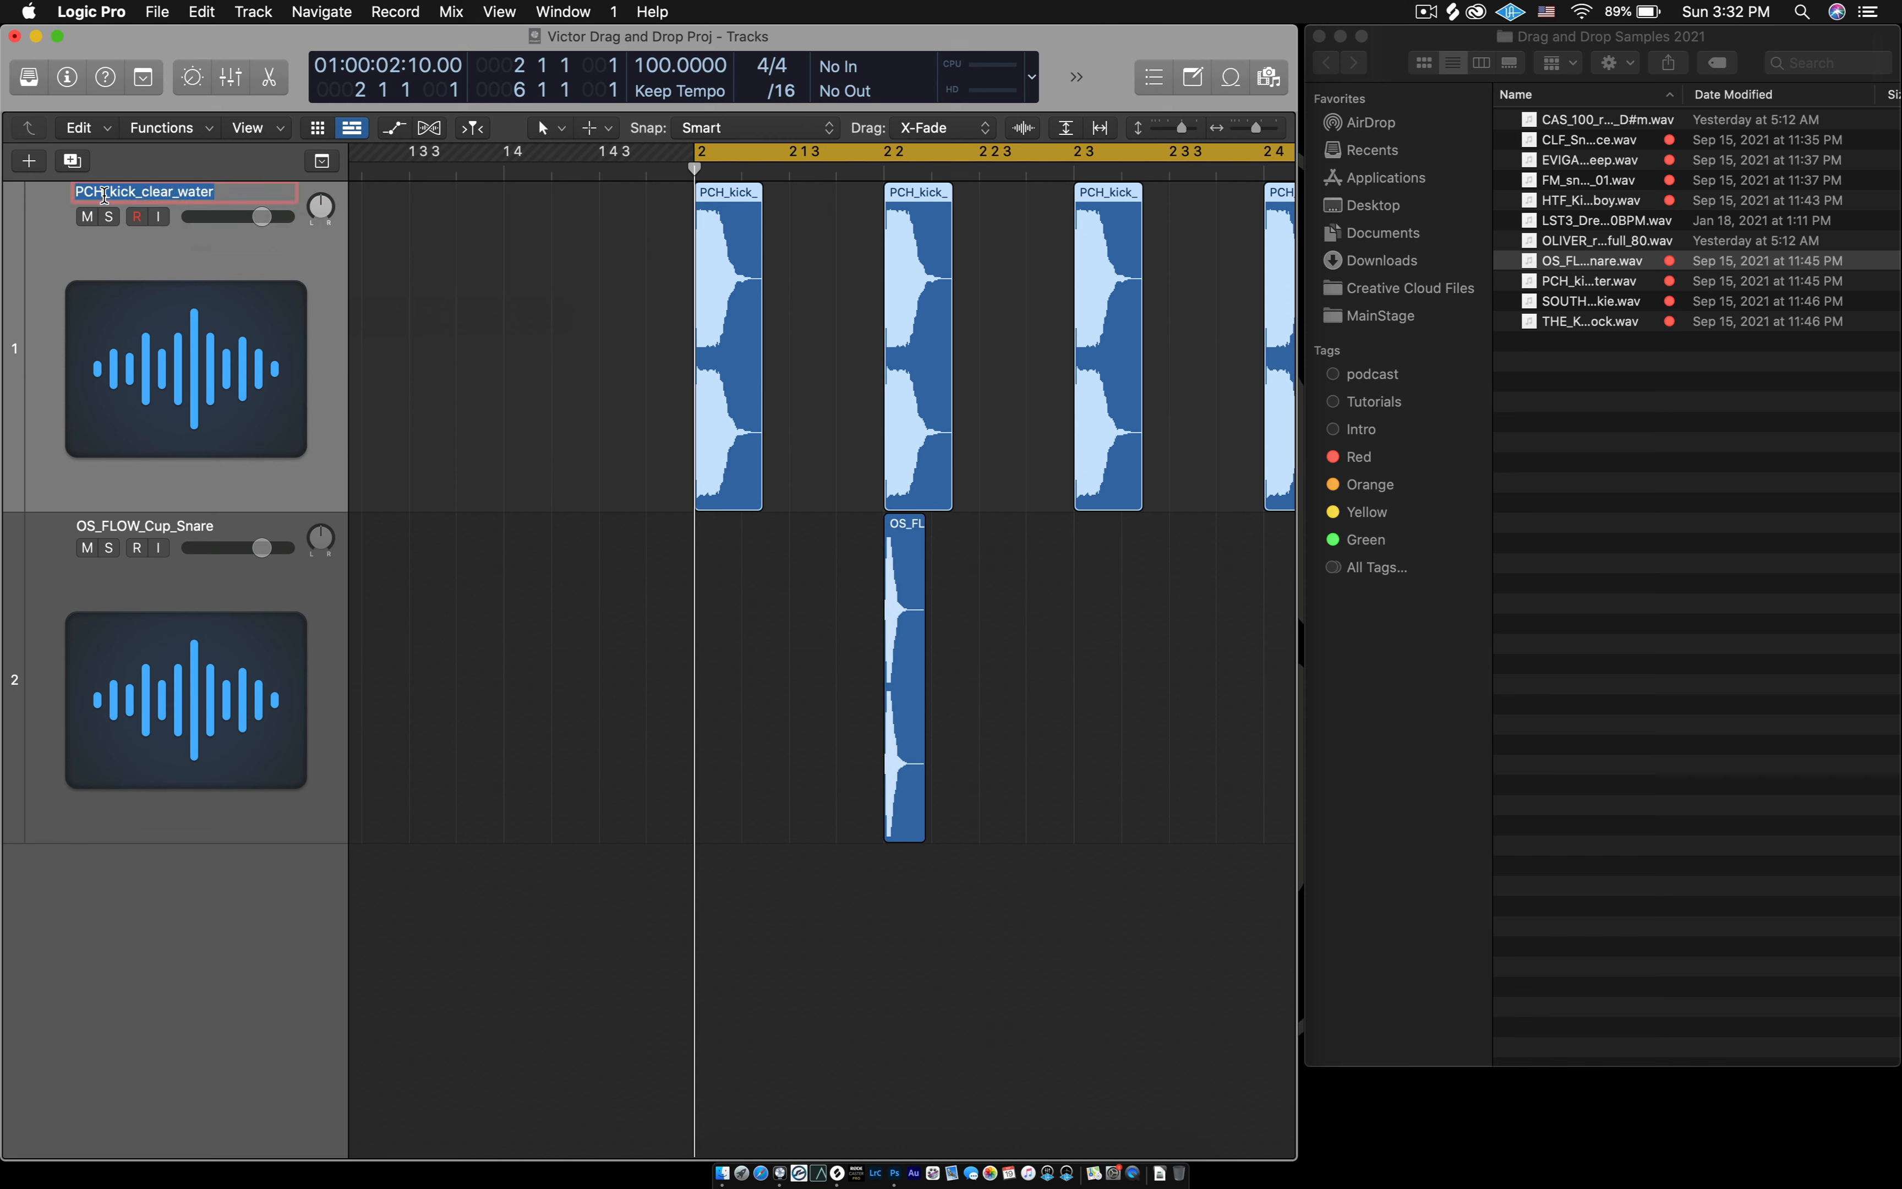
{"action": "type", "text": "Kick"}
{"action": "key", "text": "Return"}
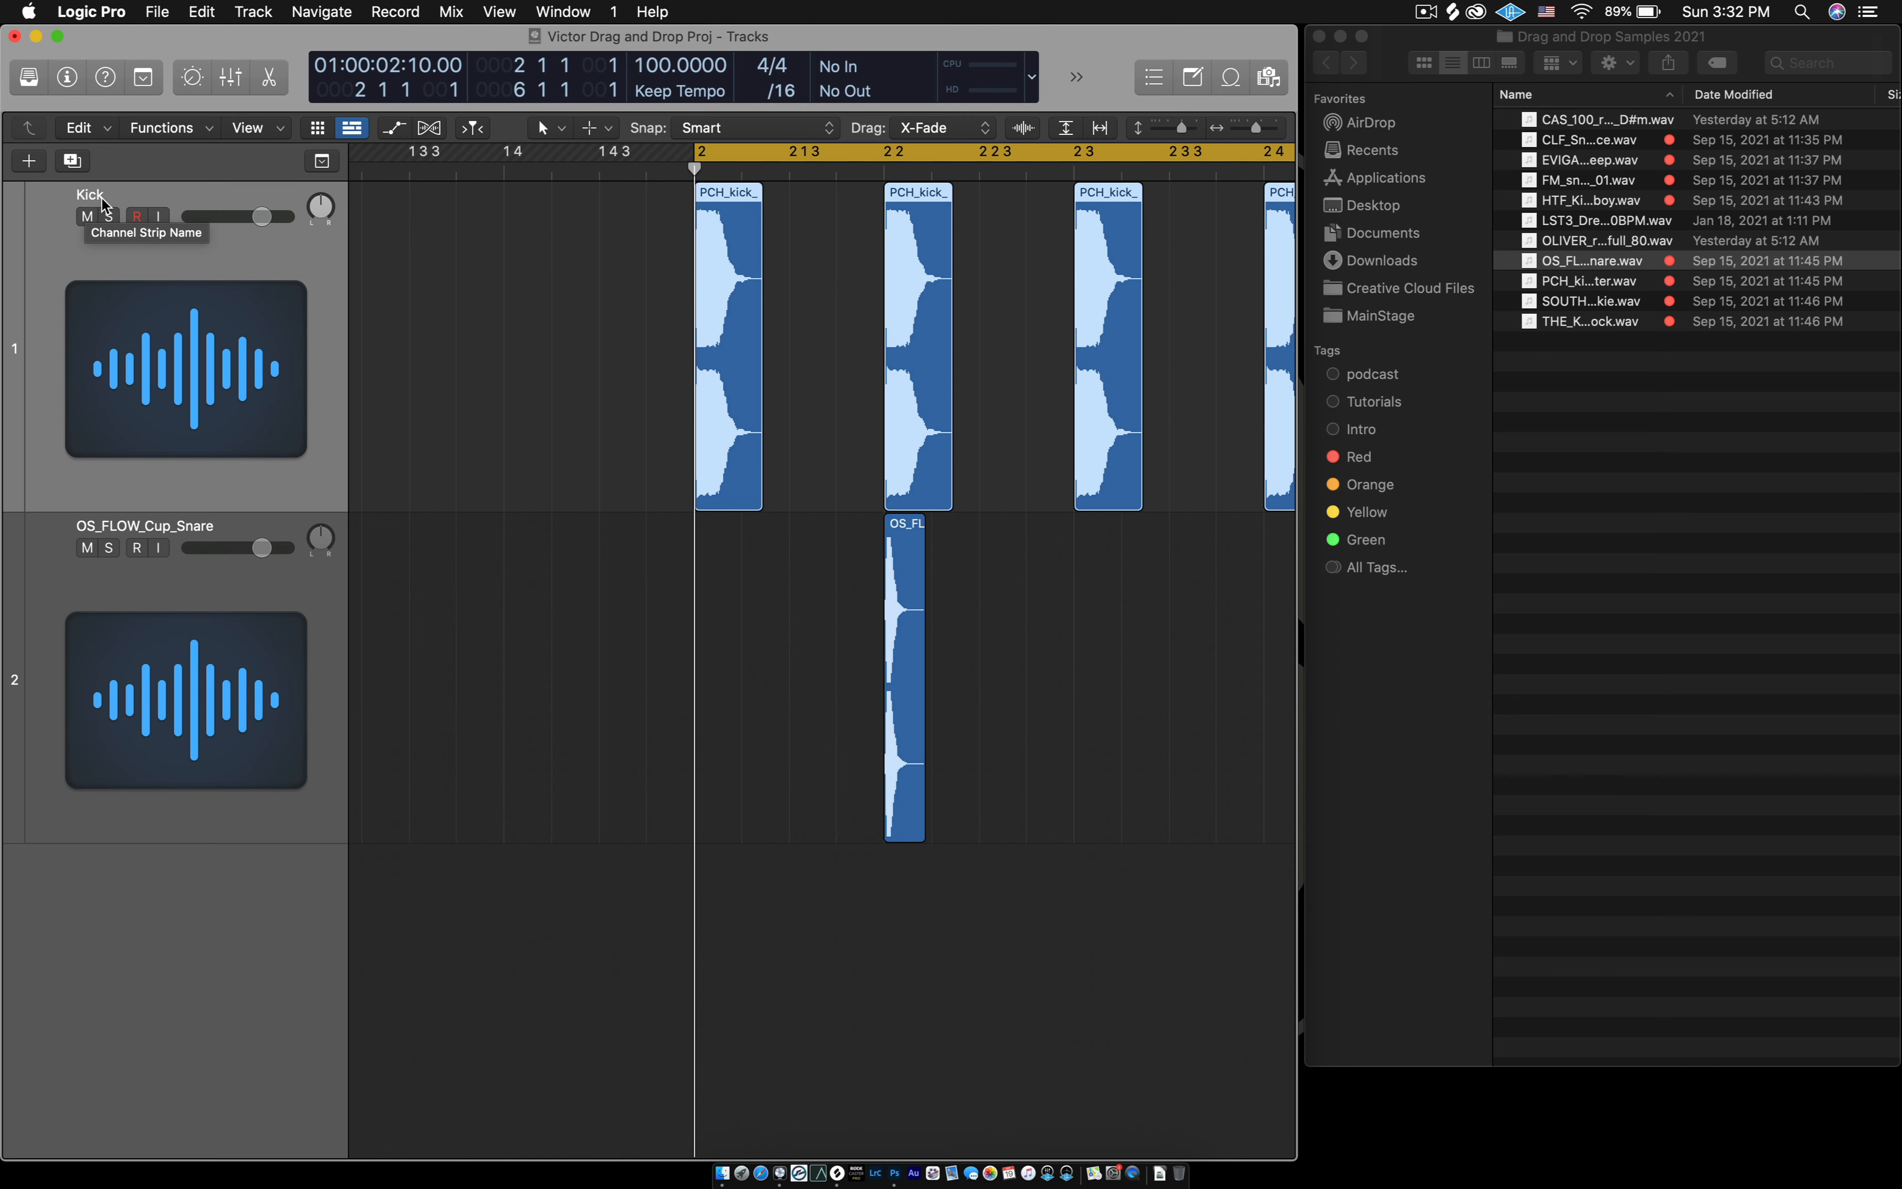
- Rename the OS_FLOW_Cup_Snare track as Rim Shot
{"action": "left_click", "coordinate": [201, 698]}
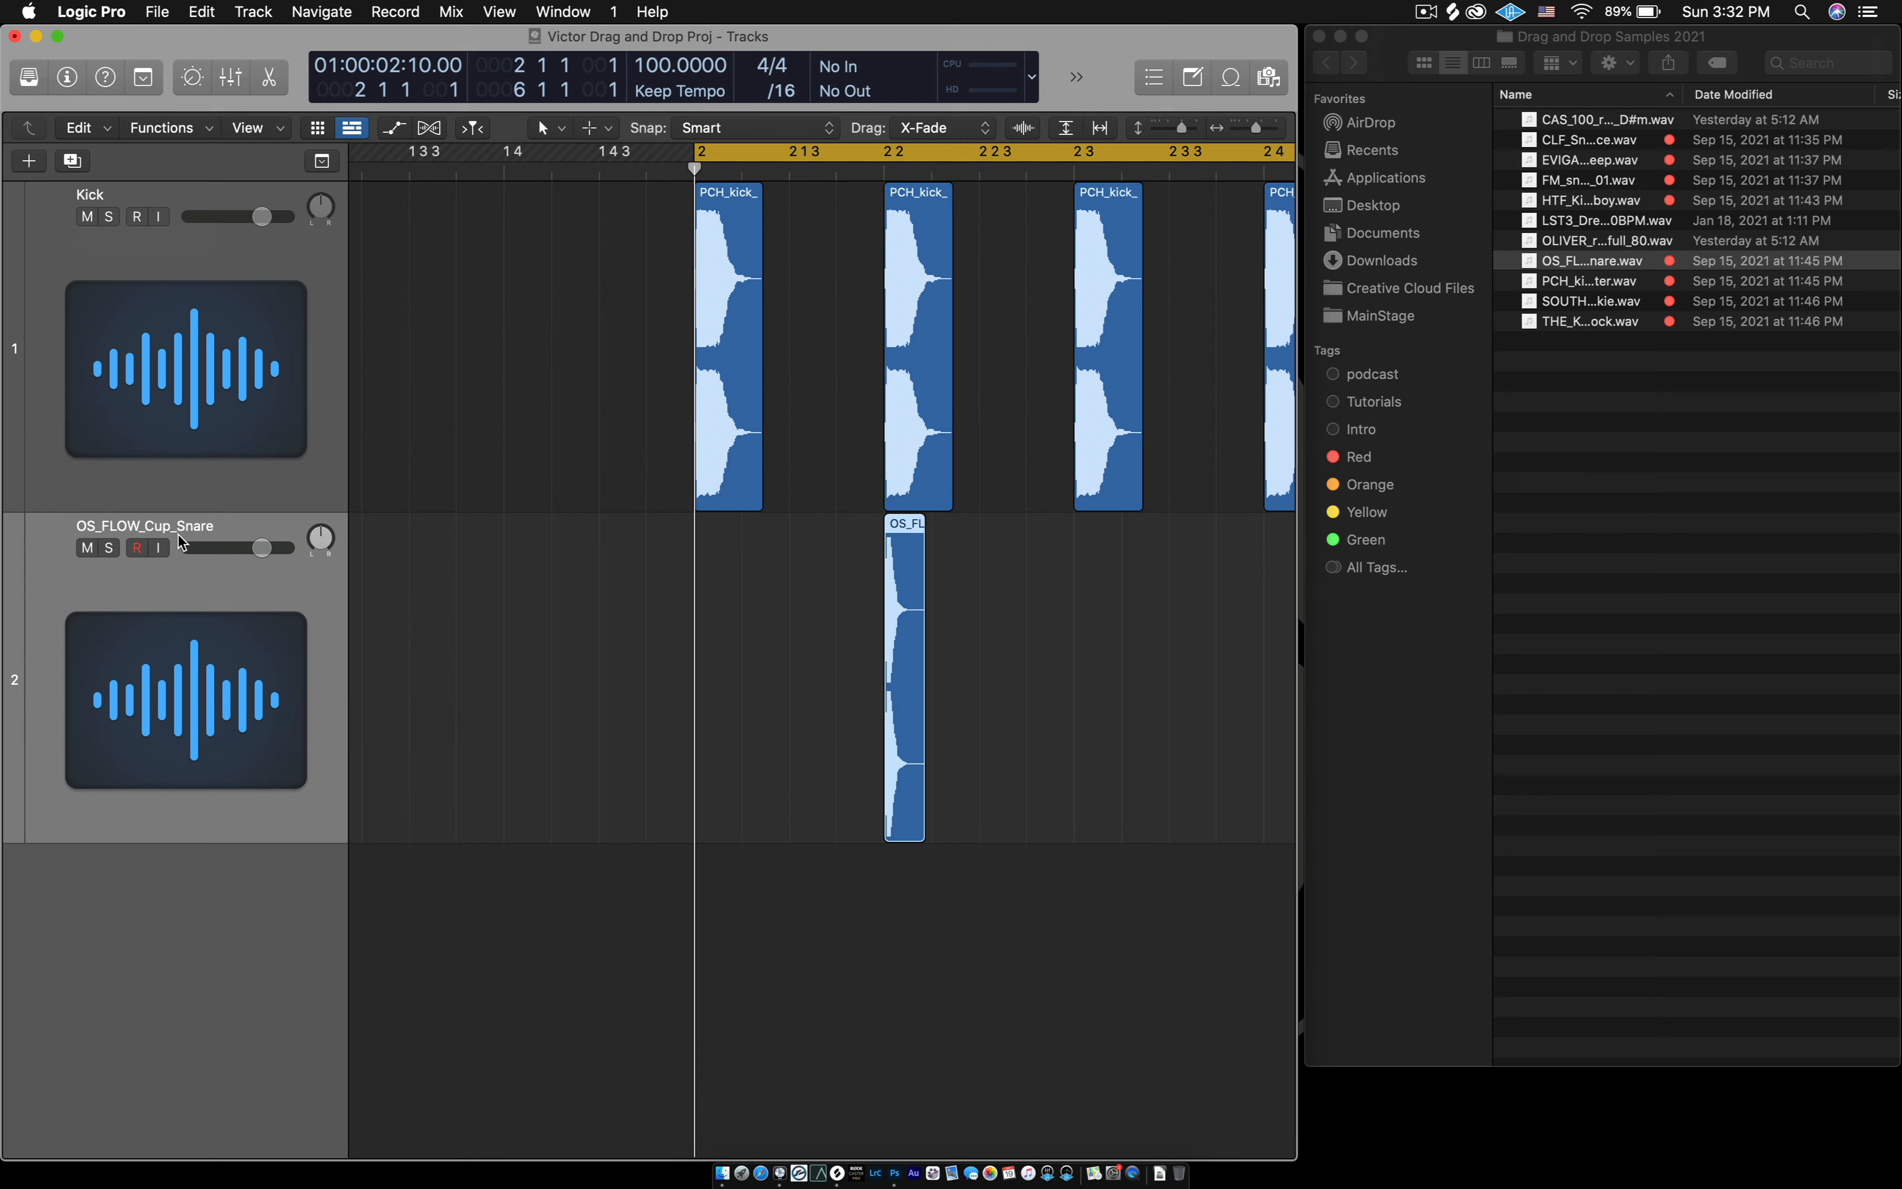
{"action": "double_click", "coordinate": [113, 527]}
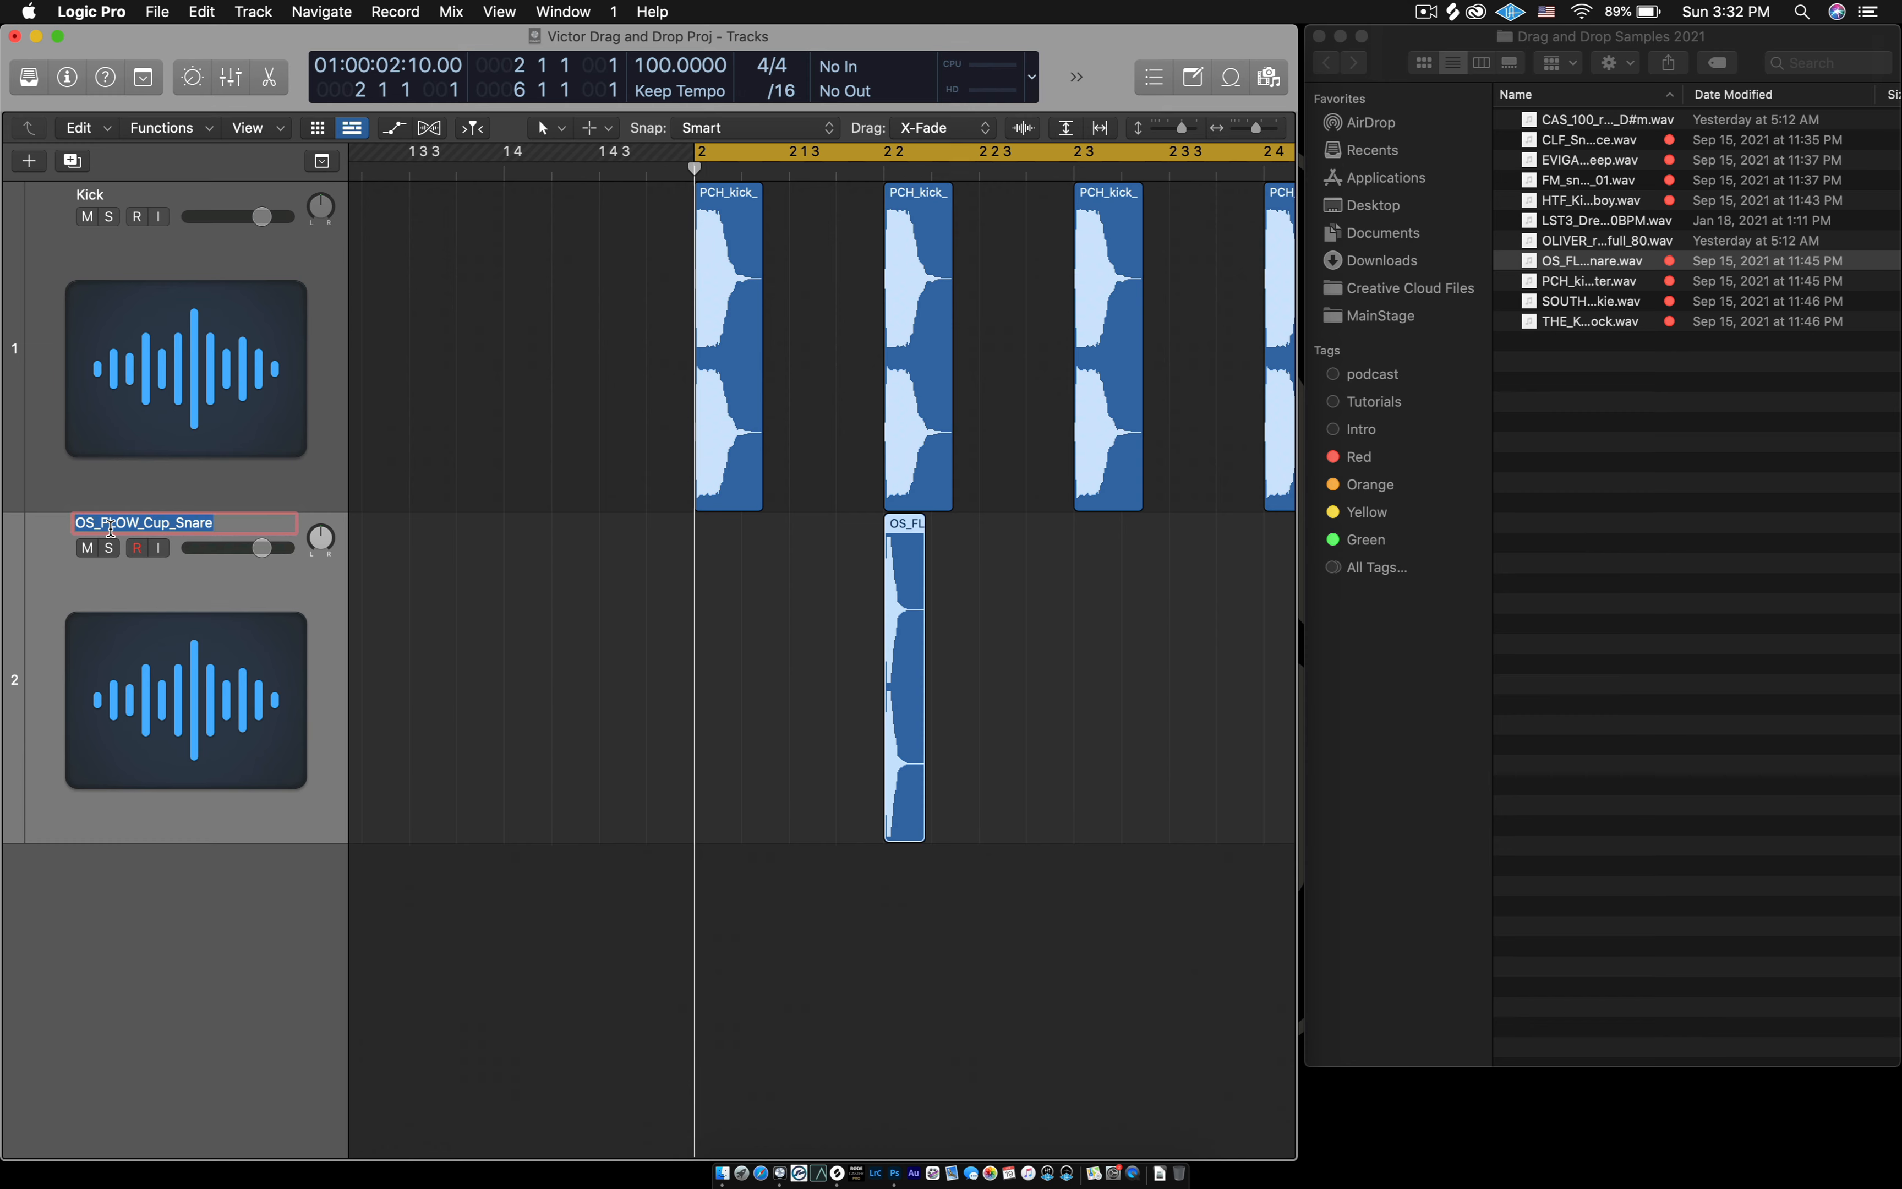
{"action": "type", "text": "Rim"}
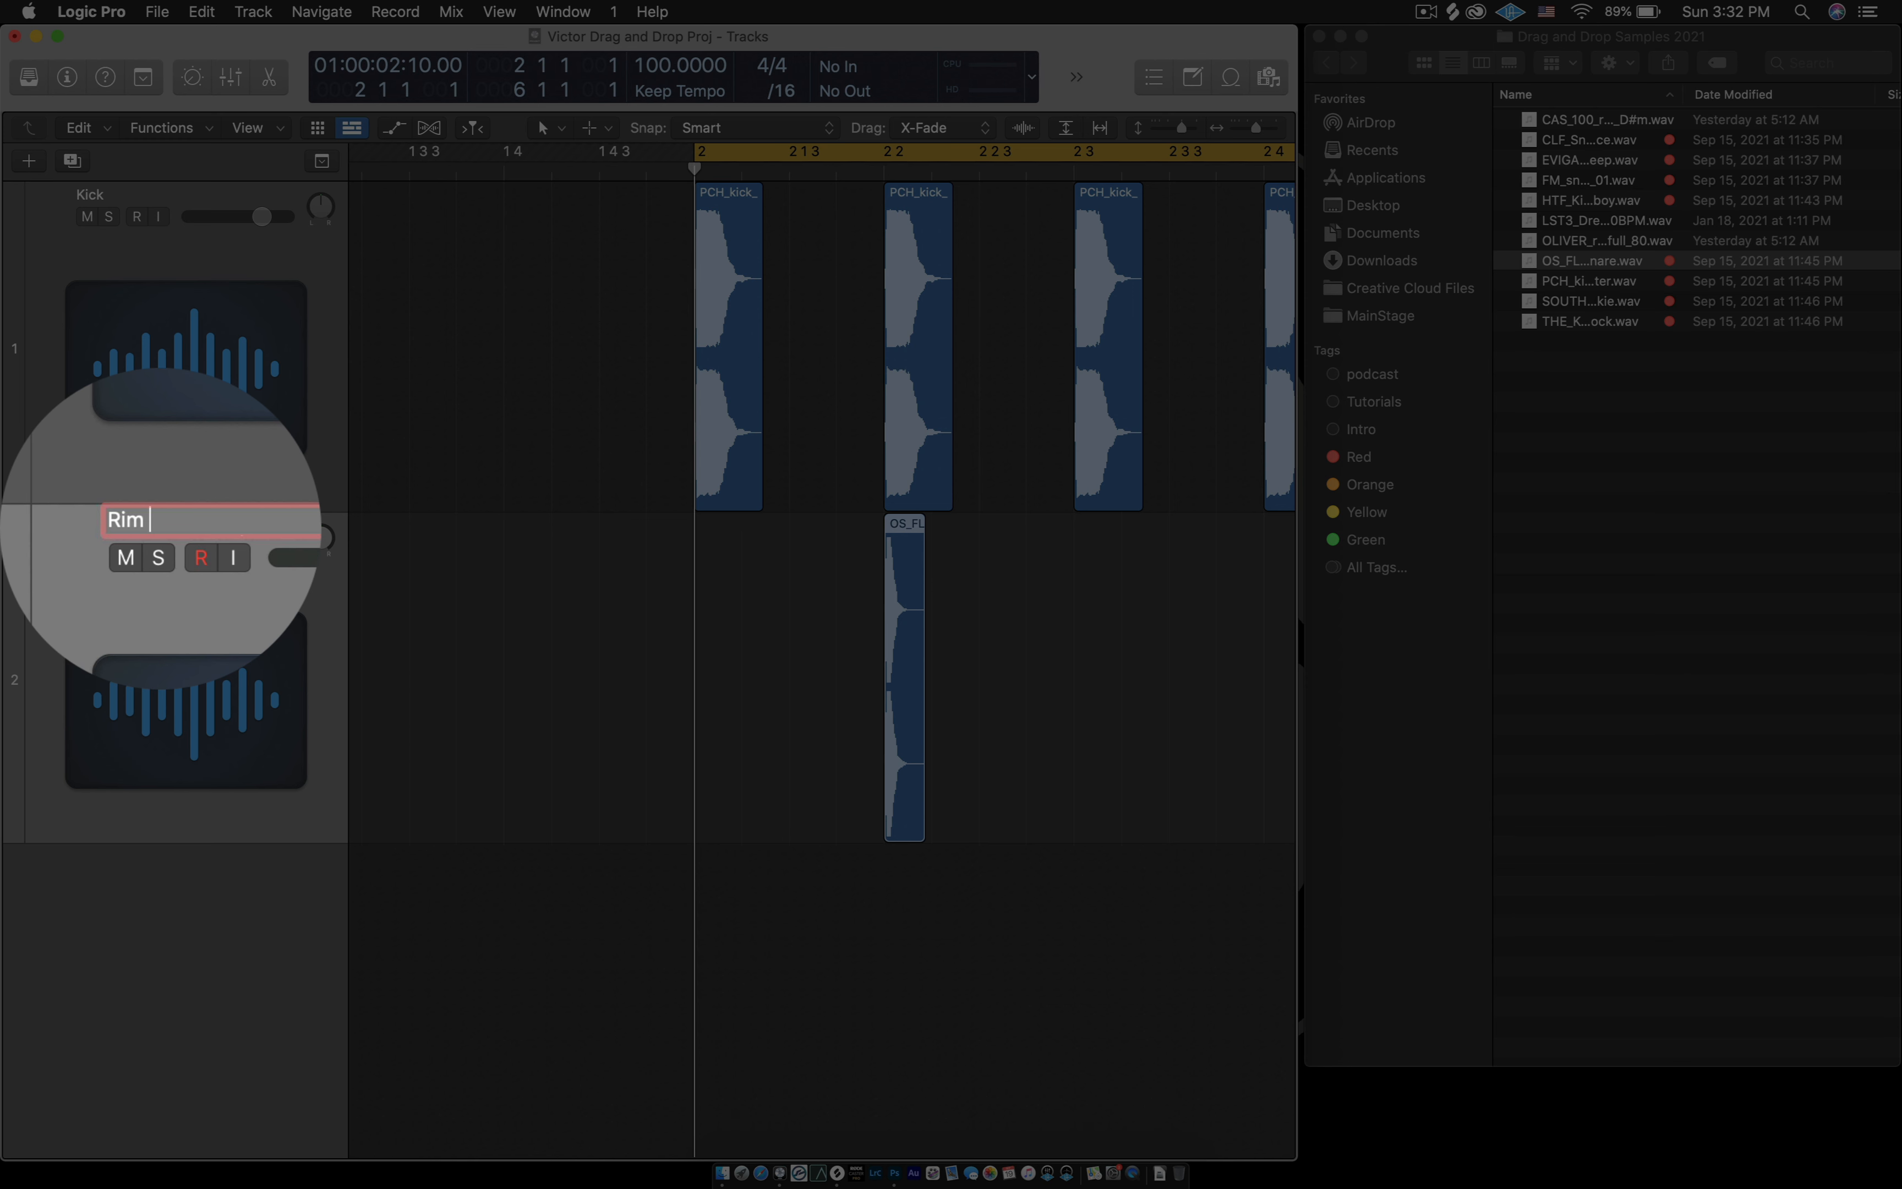
{"action": "type", "text": " Shot"}
{"action": "key", "text": "Return"}
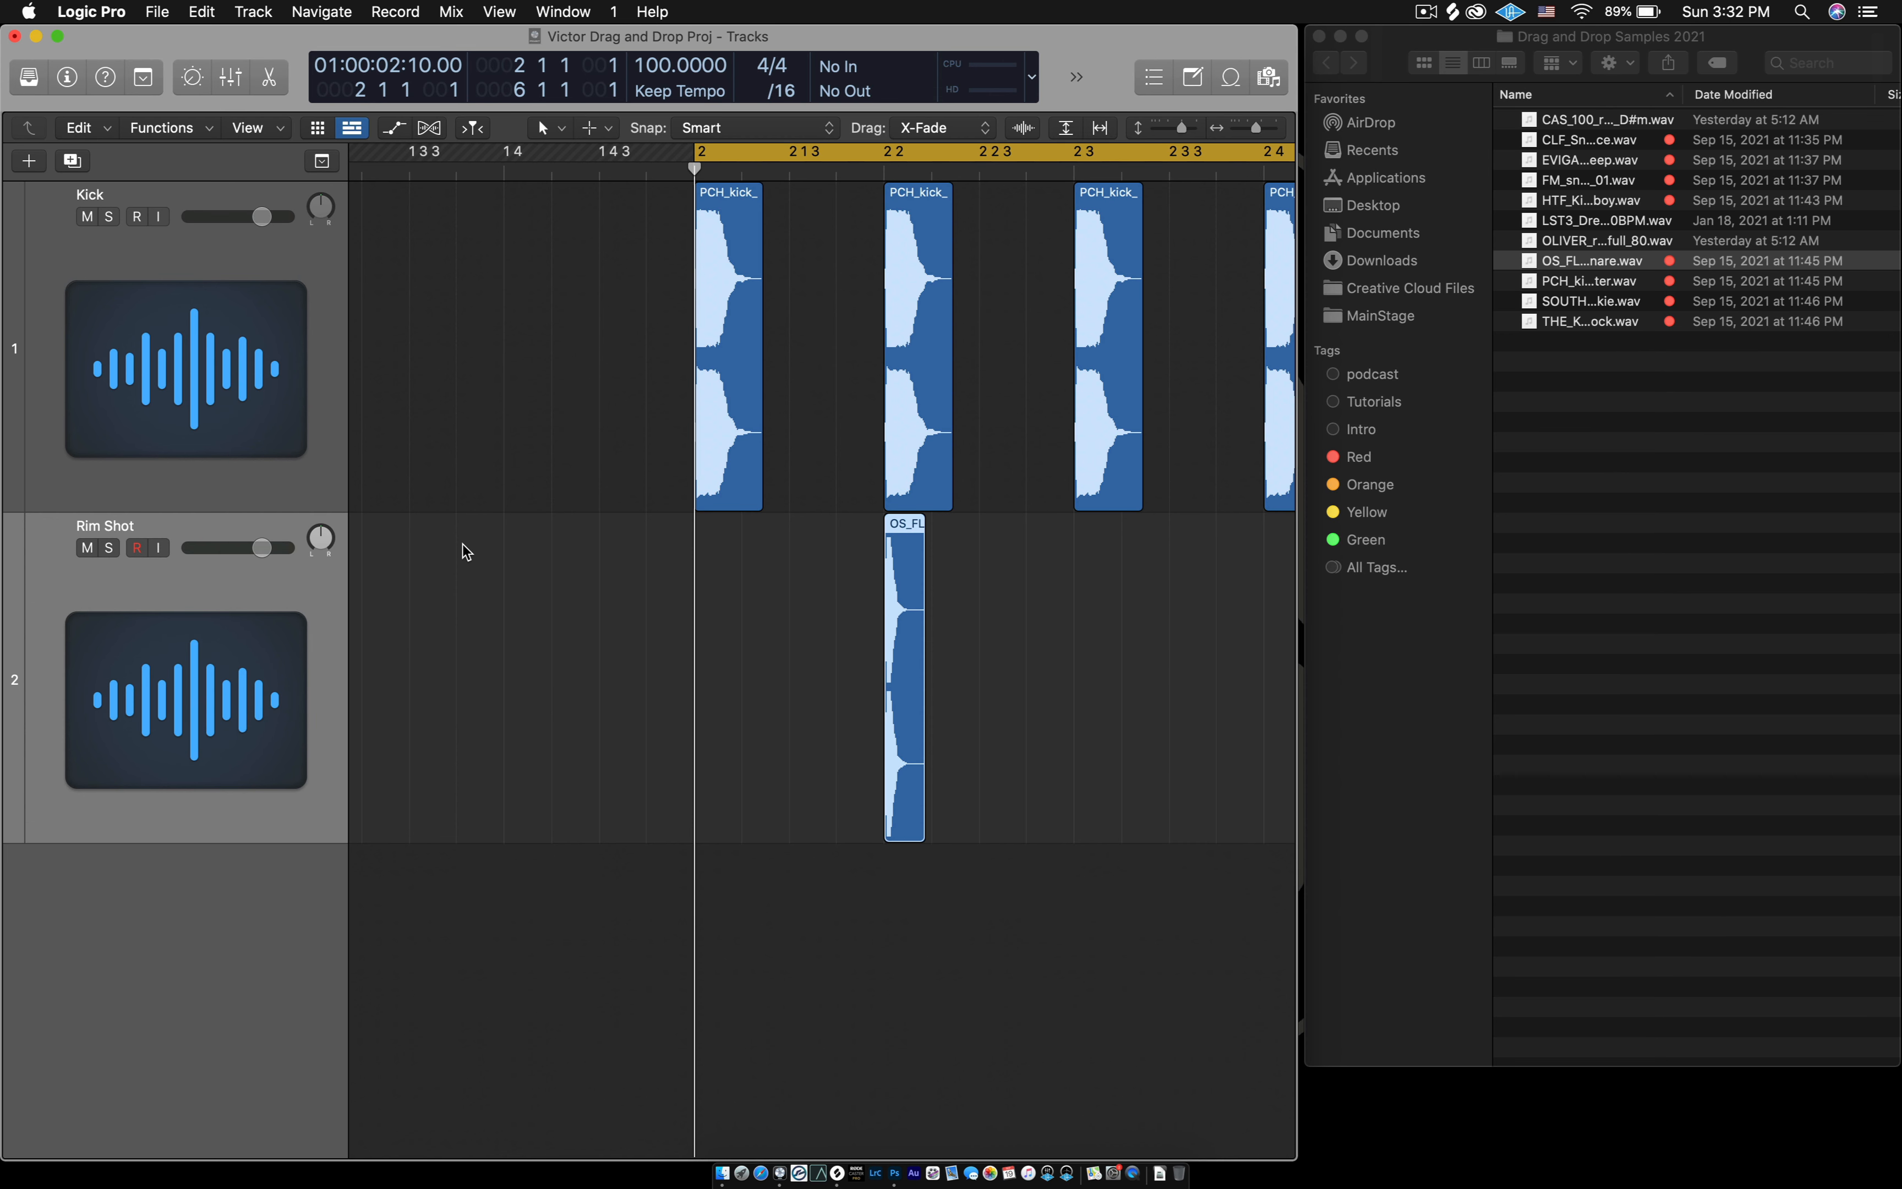
- Minimize the sample folder window and widen the Logic Pro project window across the whole screen
{"action": "key", "text": "super+Left"}
{"action": "key", "text": "super+Left"}
{"action": "key", "text": "super+Left"}
{"action": "key", "text": "super+Left"}
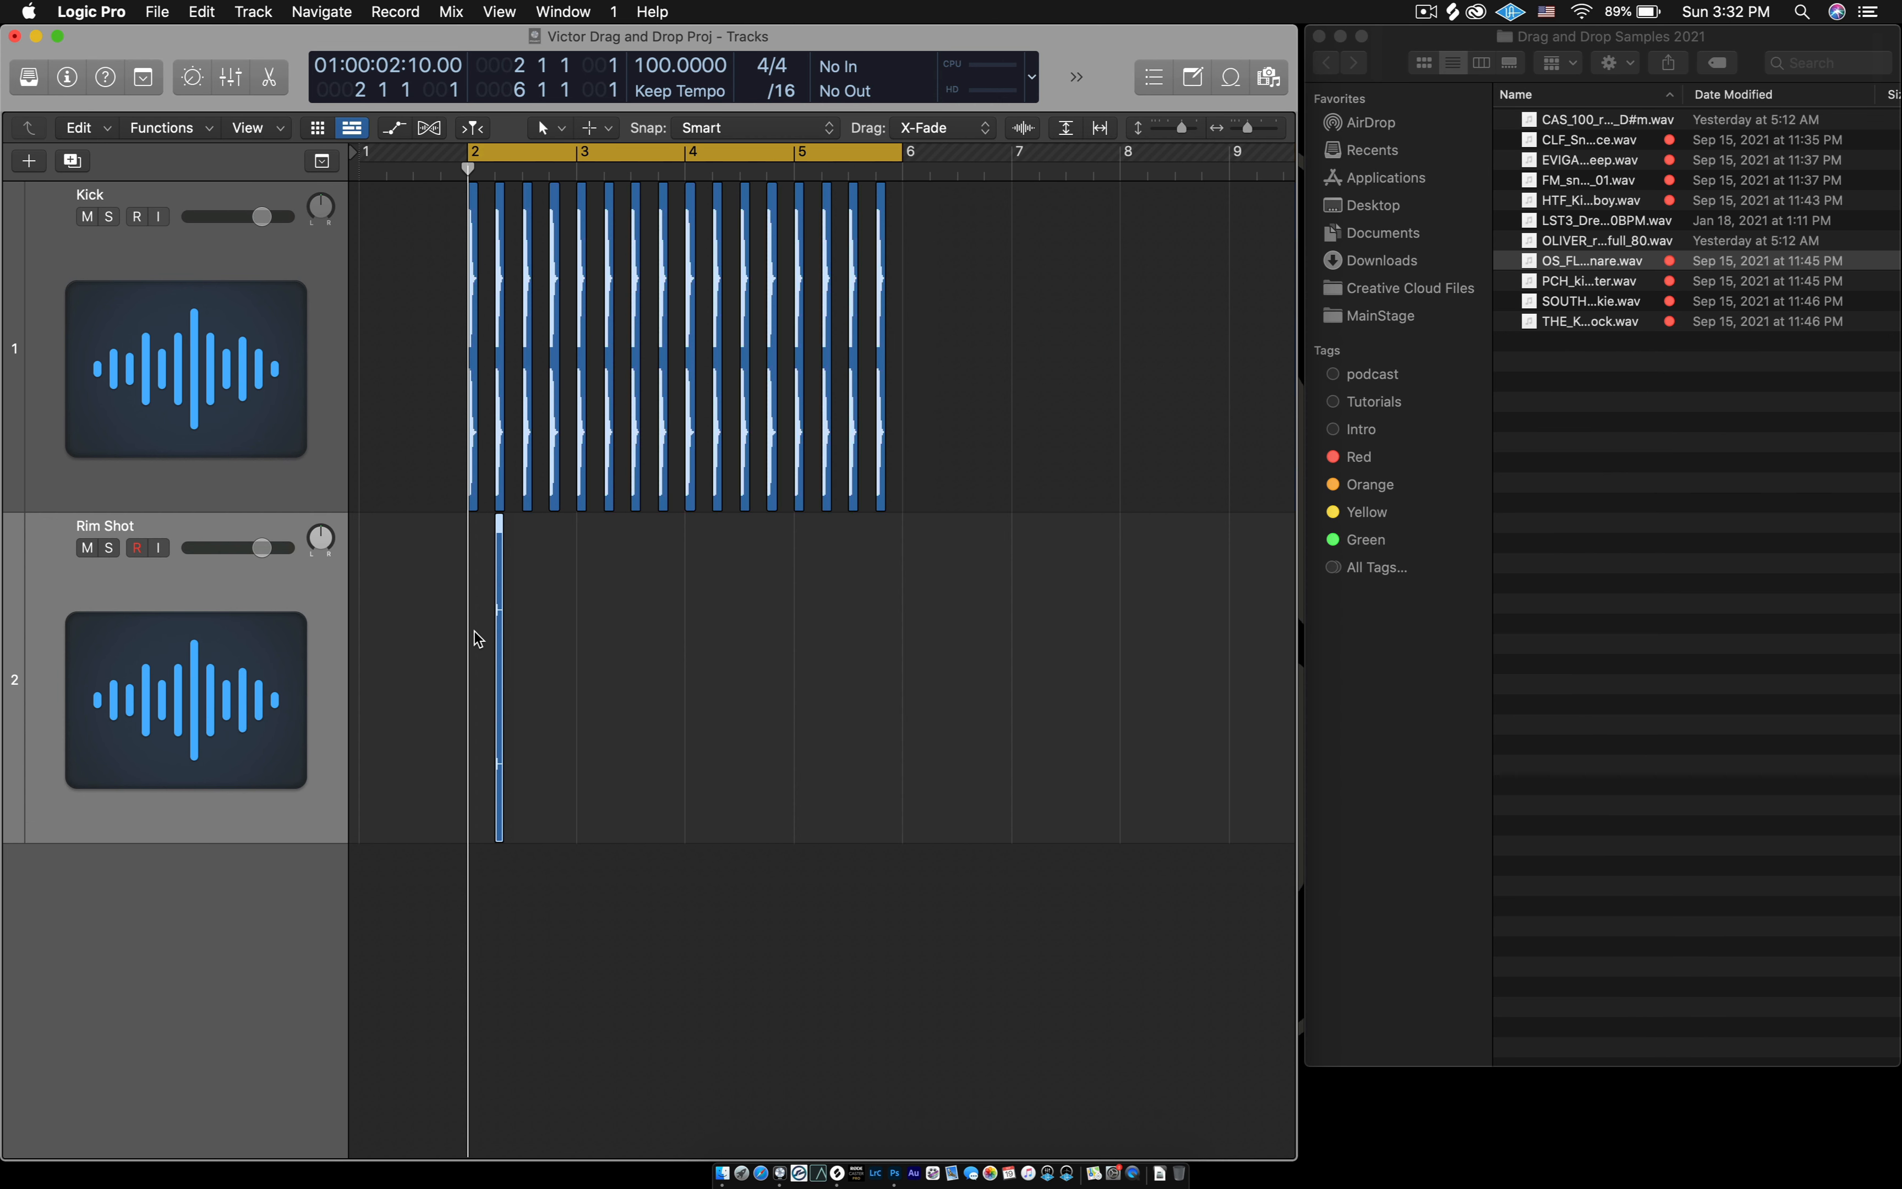
{"action": "key", "text": "super+Right"}
{"action": "key", "text": "super+Right"}
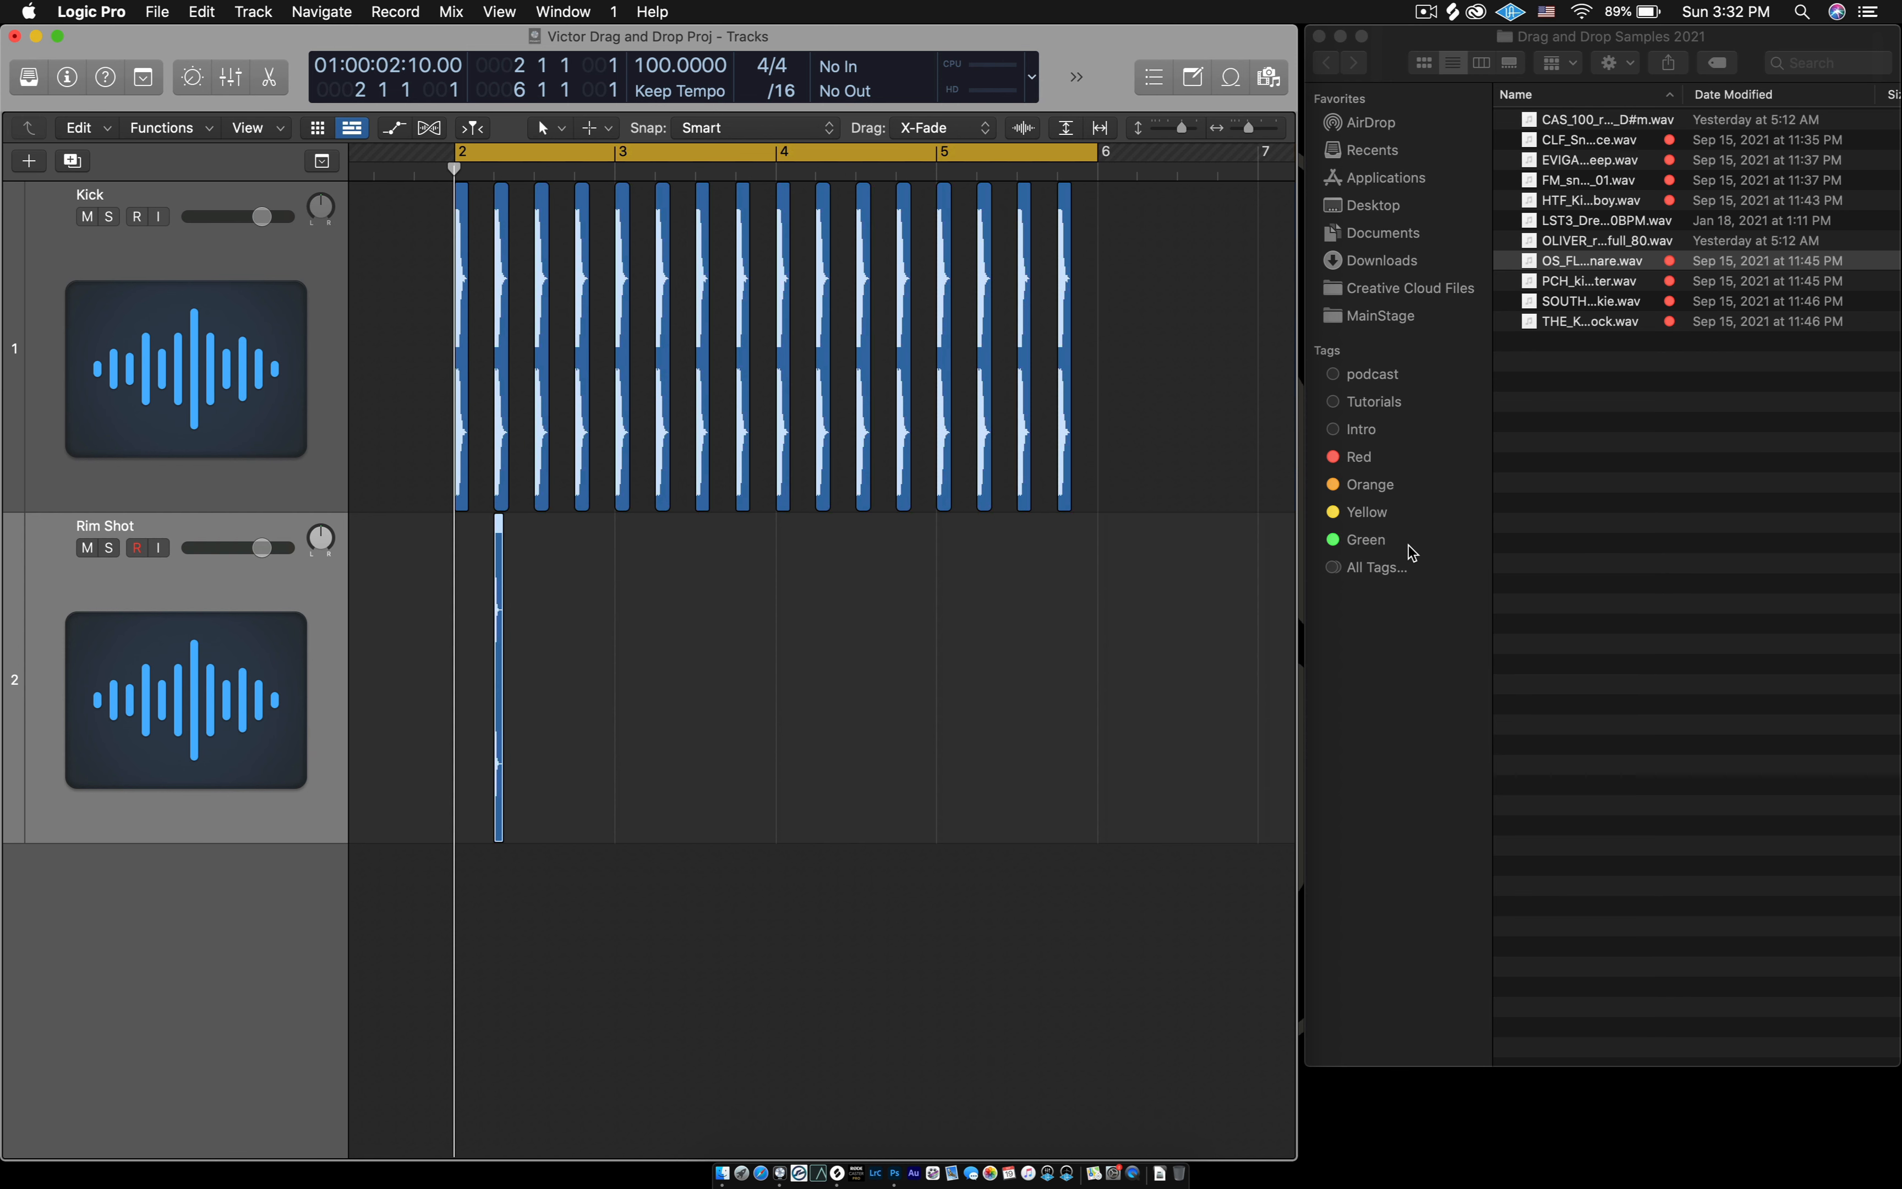
{"action": "left_click", "coordinate": [1680, 481]}
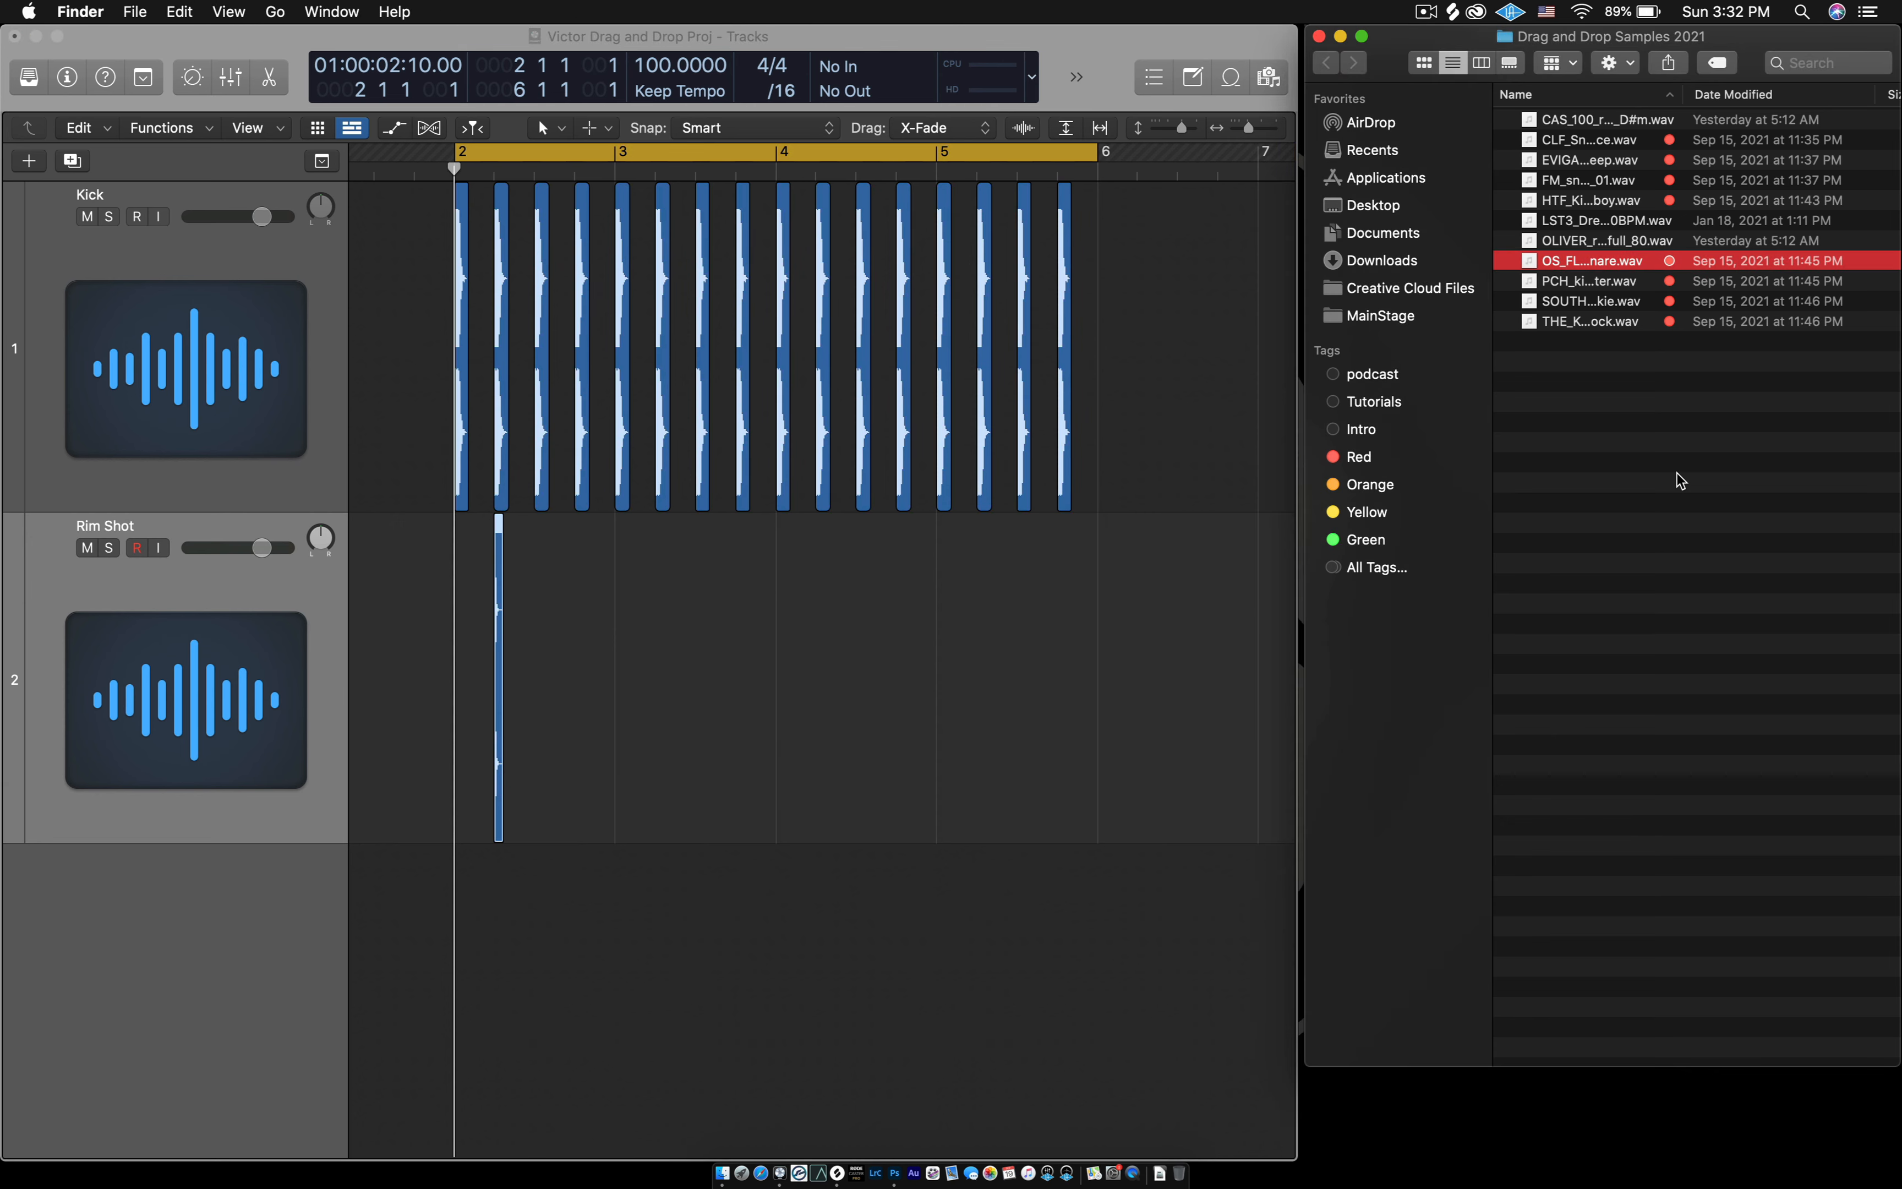
{"action": "left_click", "coordinate": [1341, 37]}
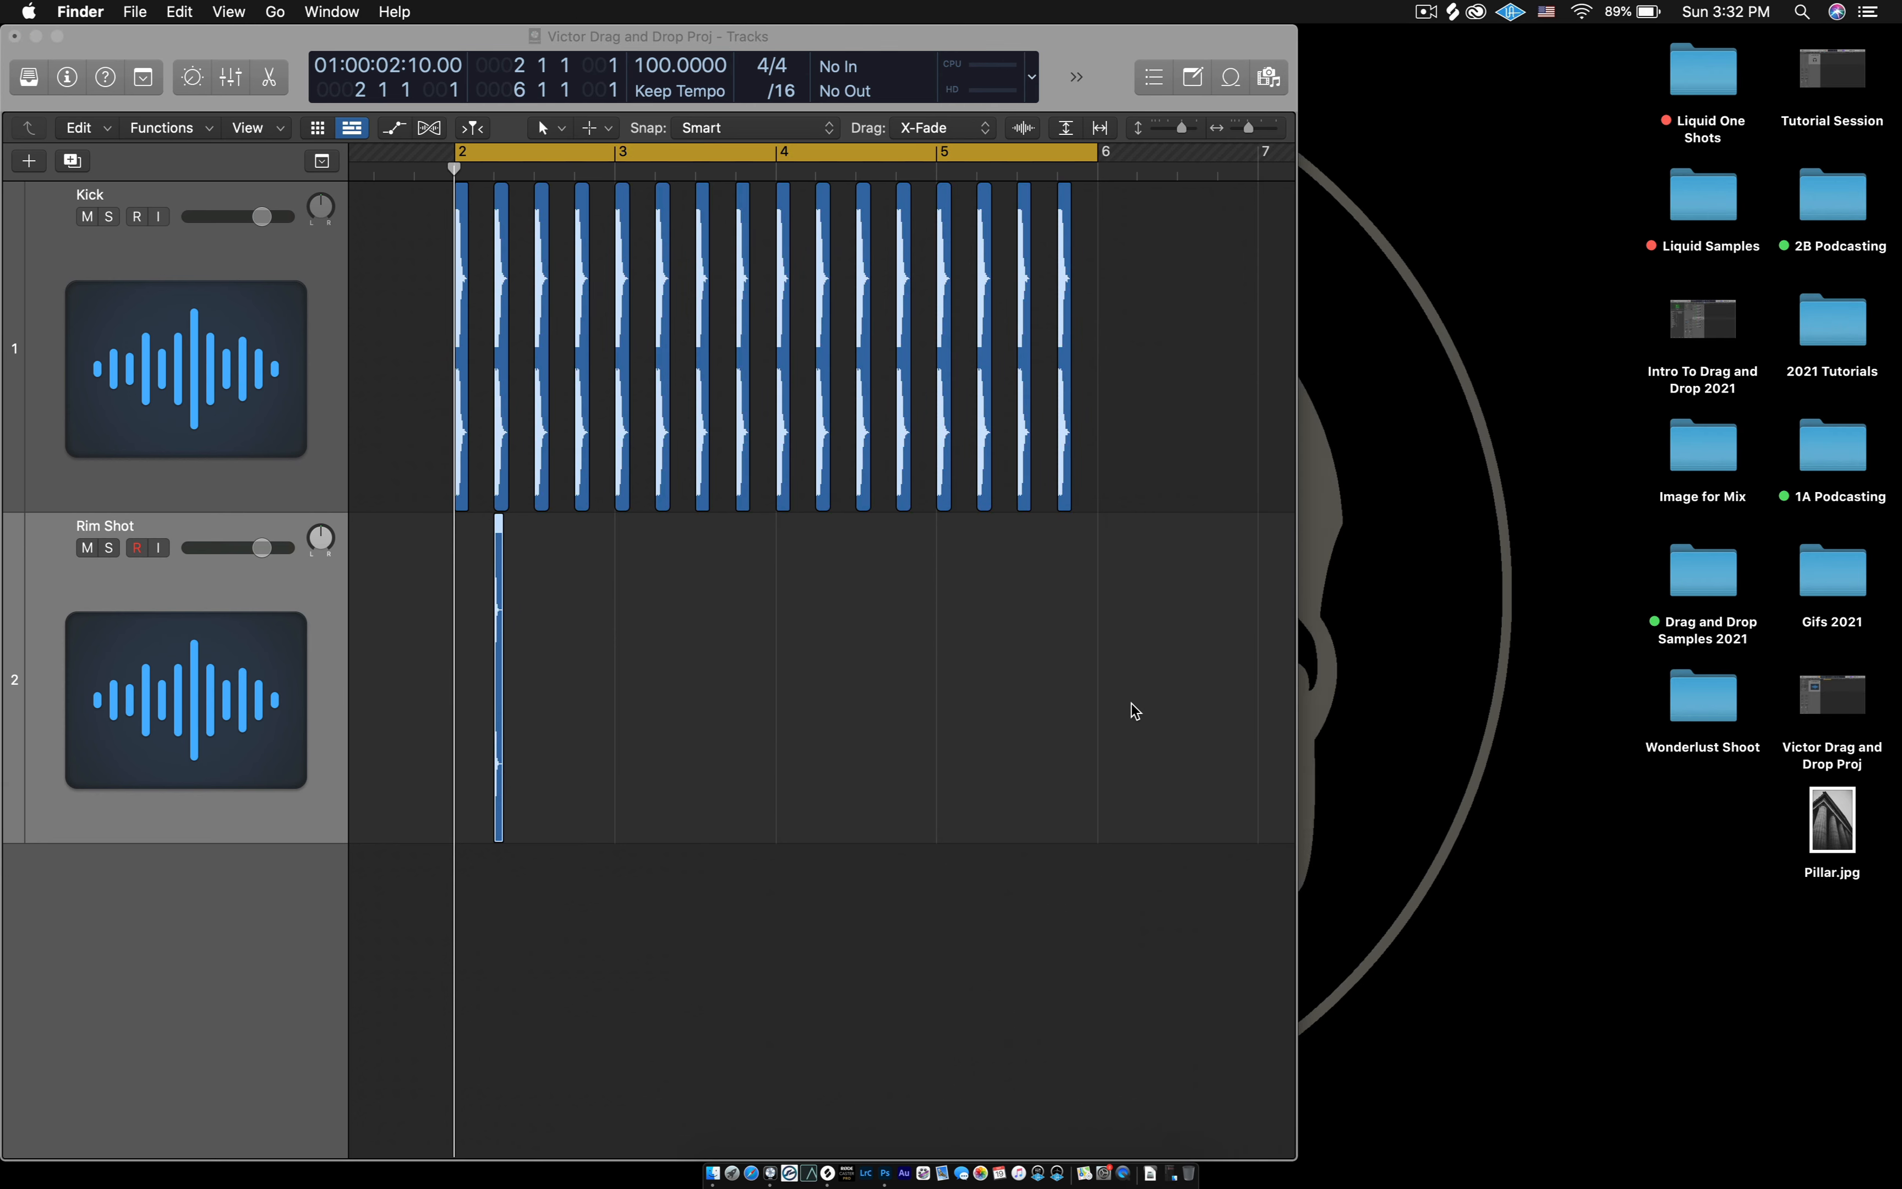
{"action": "left_click", "coordinate": [1138, 704]}
{"action": "double_click", "coordinate": [1298, 662]}
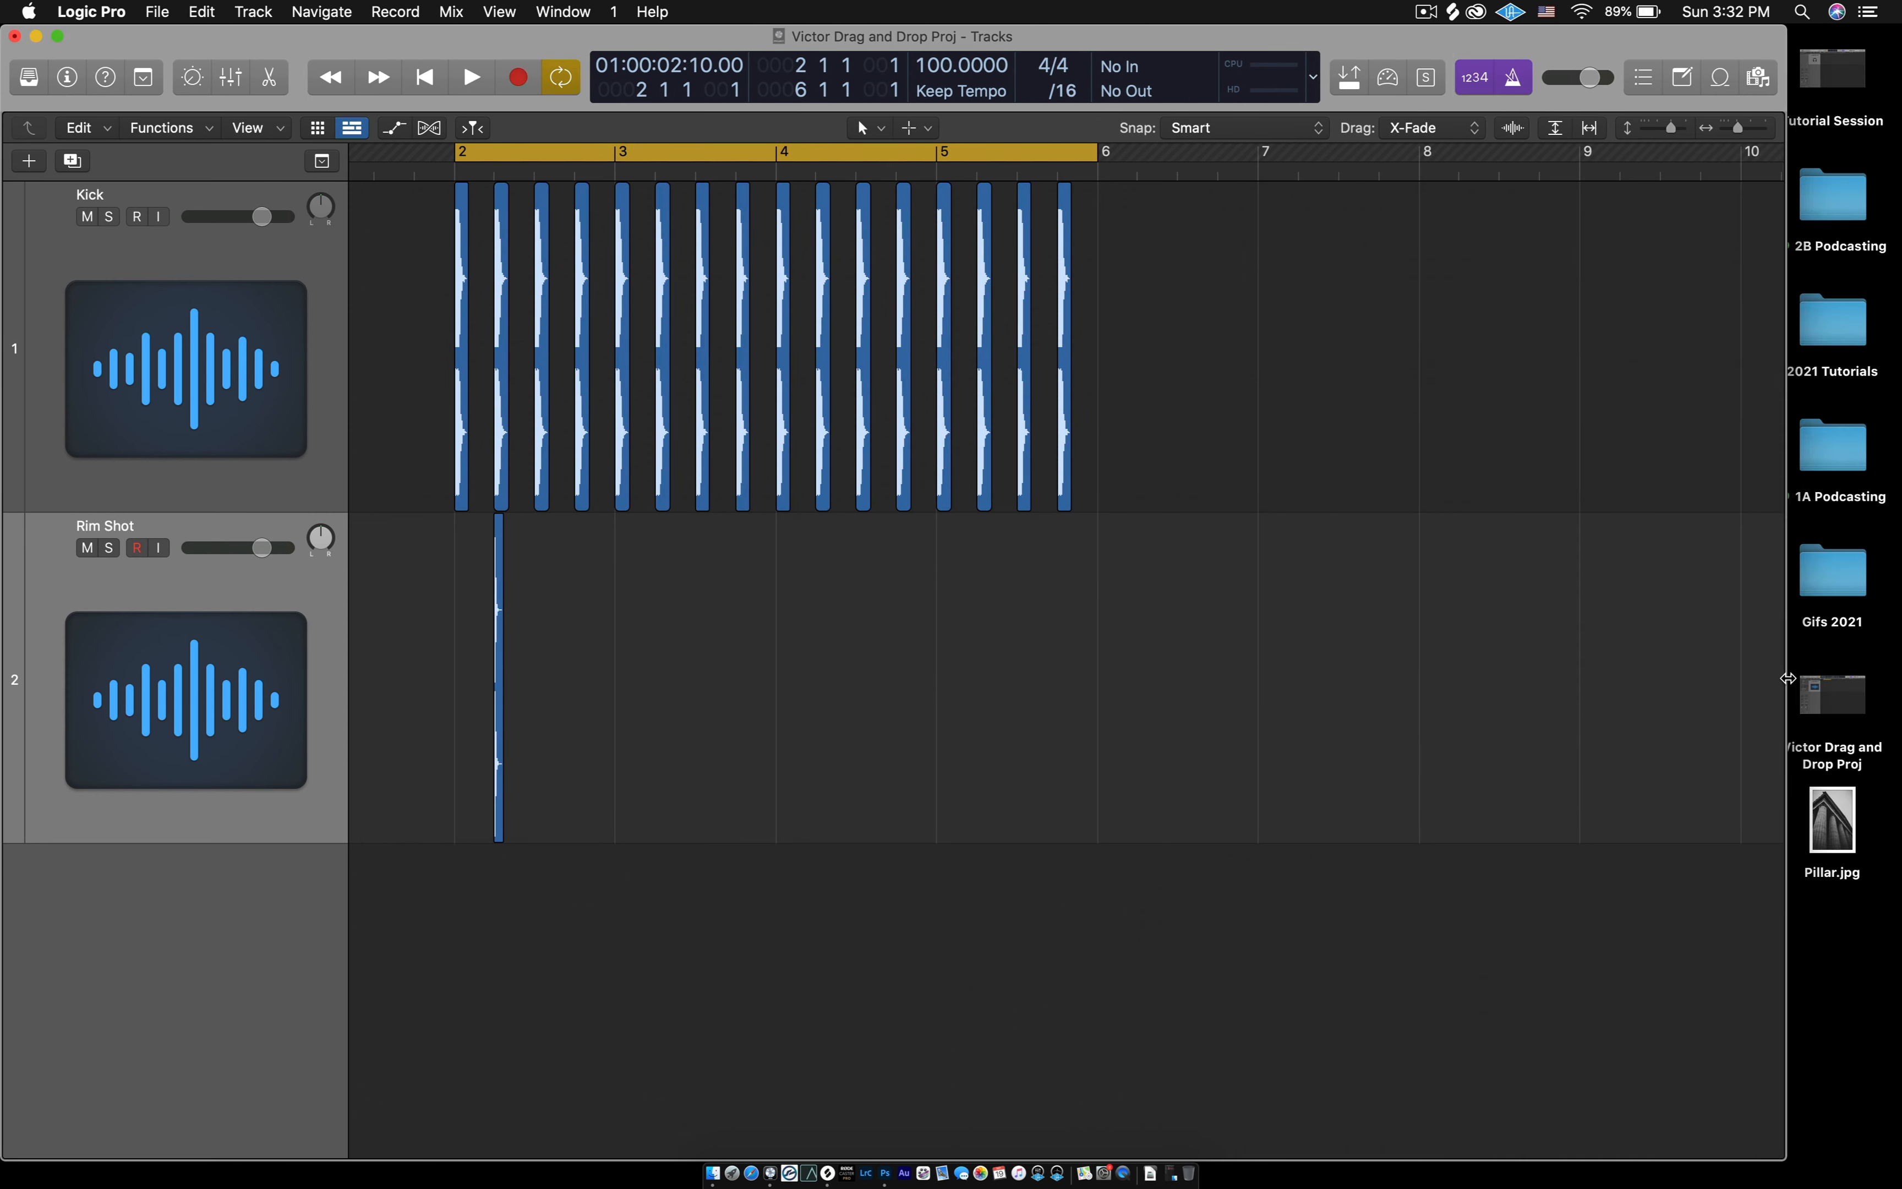
{"action": "key", "text": "super+Left"}
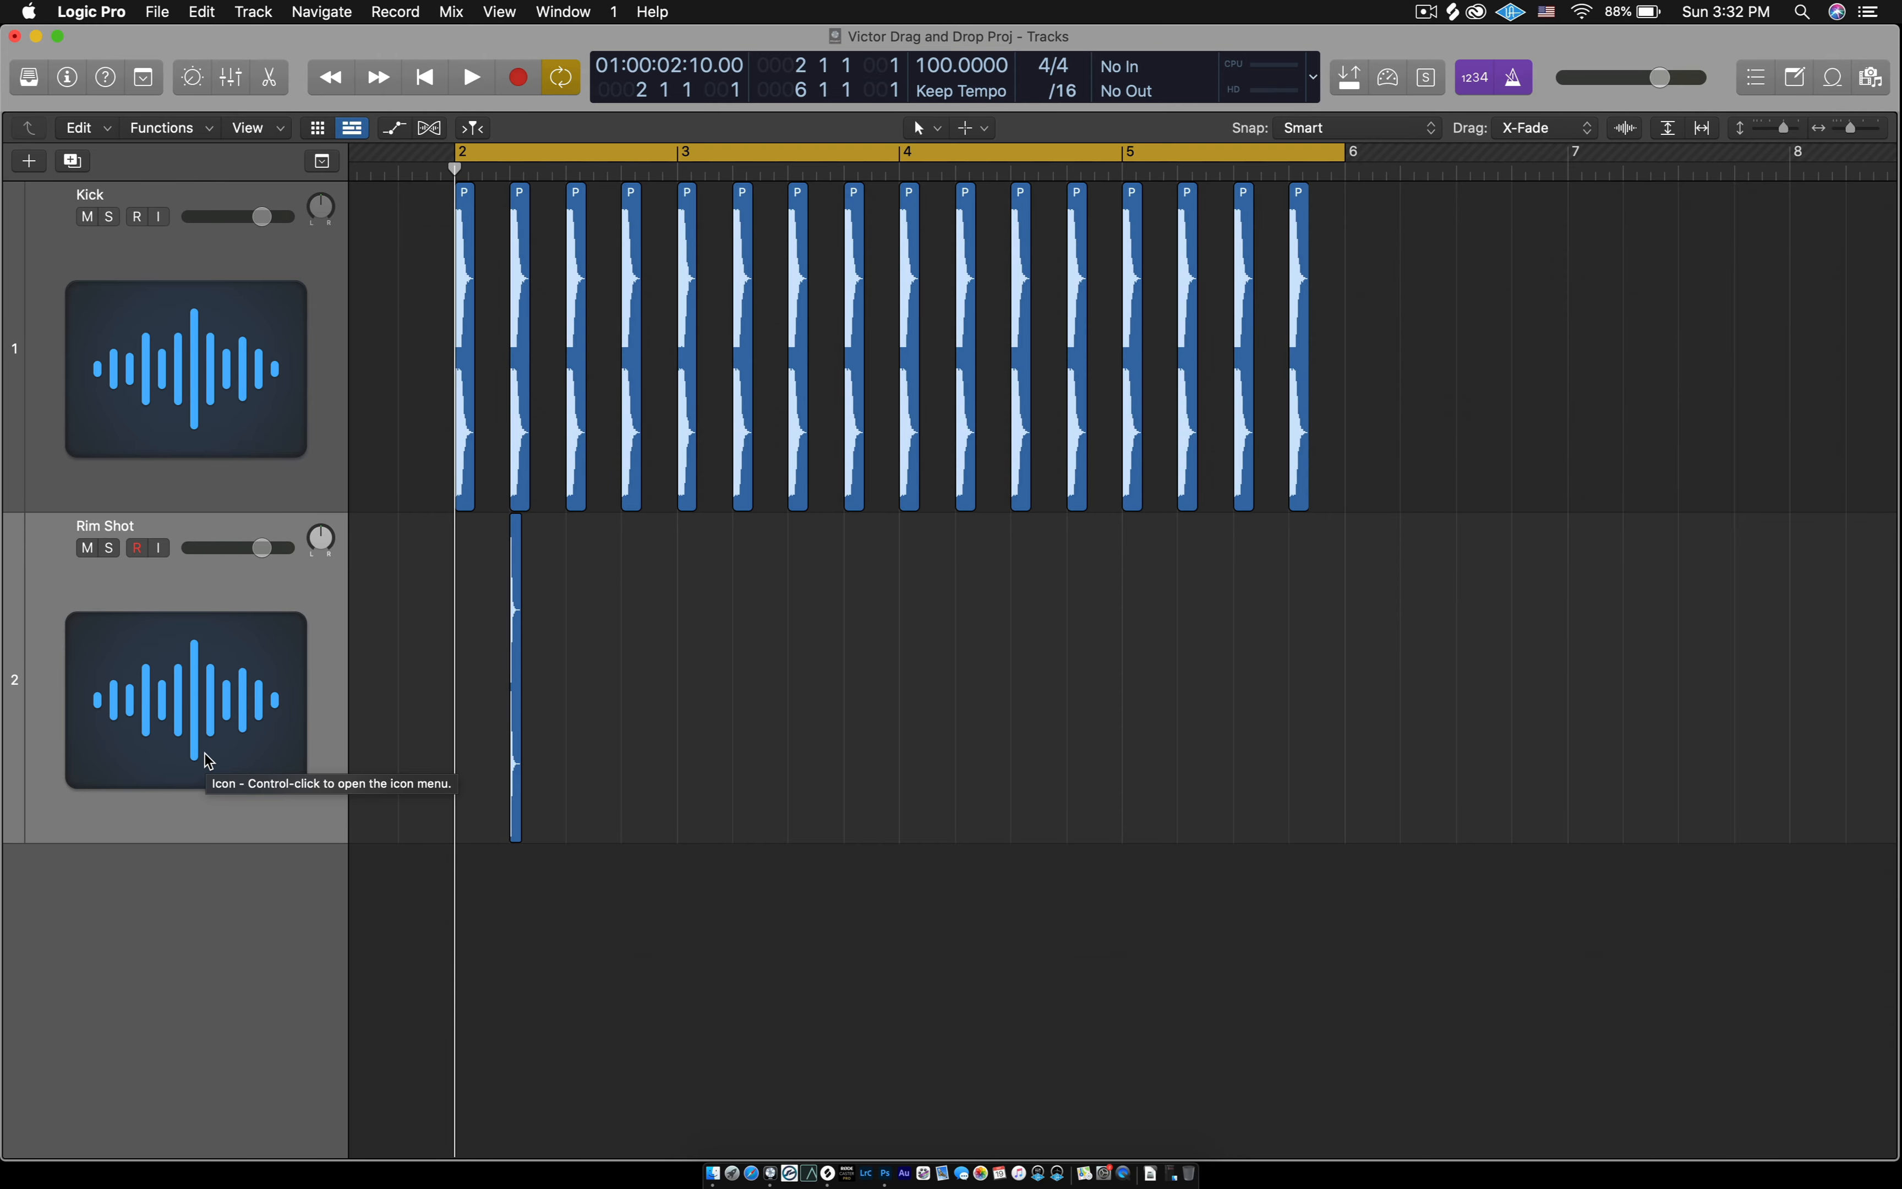
- Change the Kick track's icon to the grey pad drum machine from the Drums category
{"action": "left_click", "coordinate": [197, 378]}
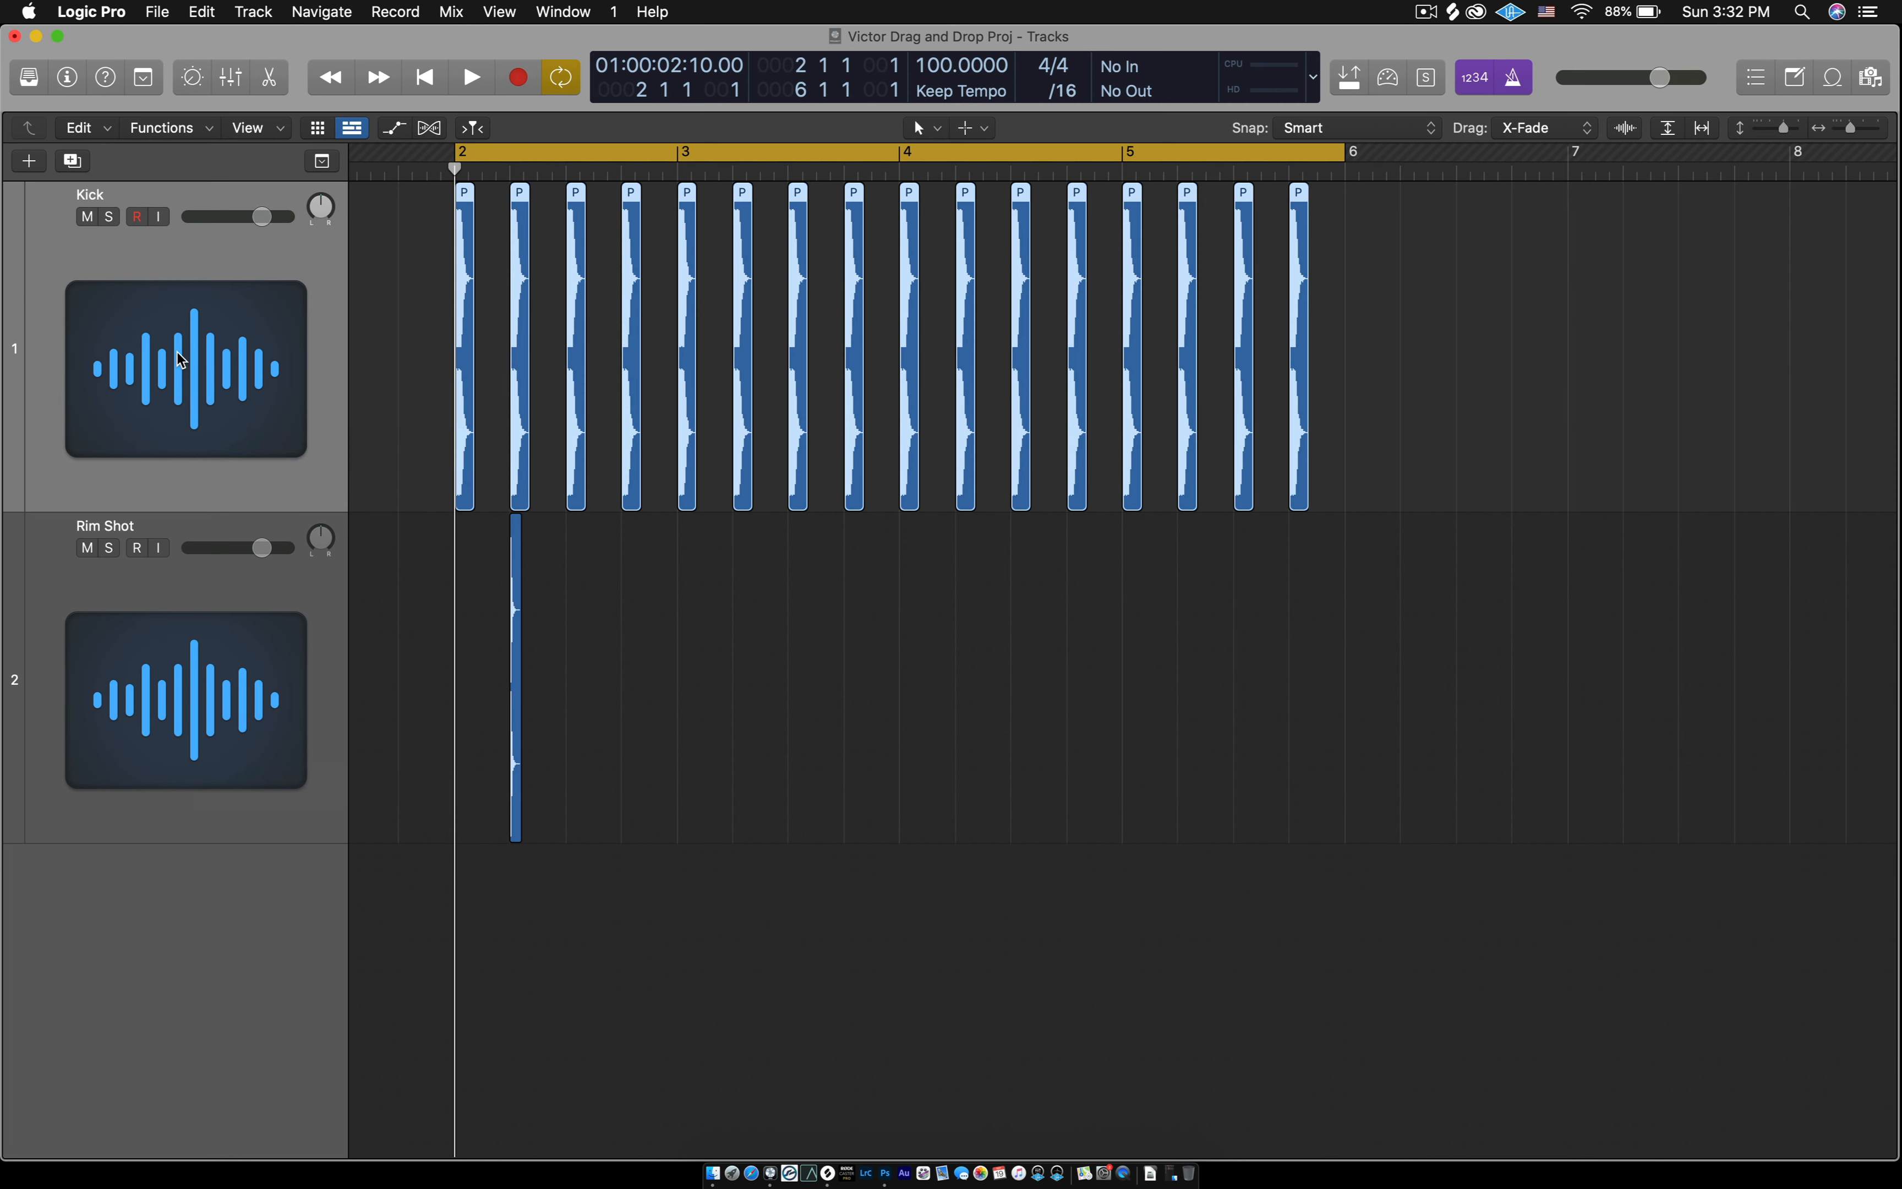
{"action": "left_click", "coordinate": [181, 359]}
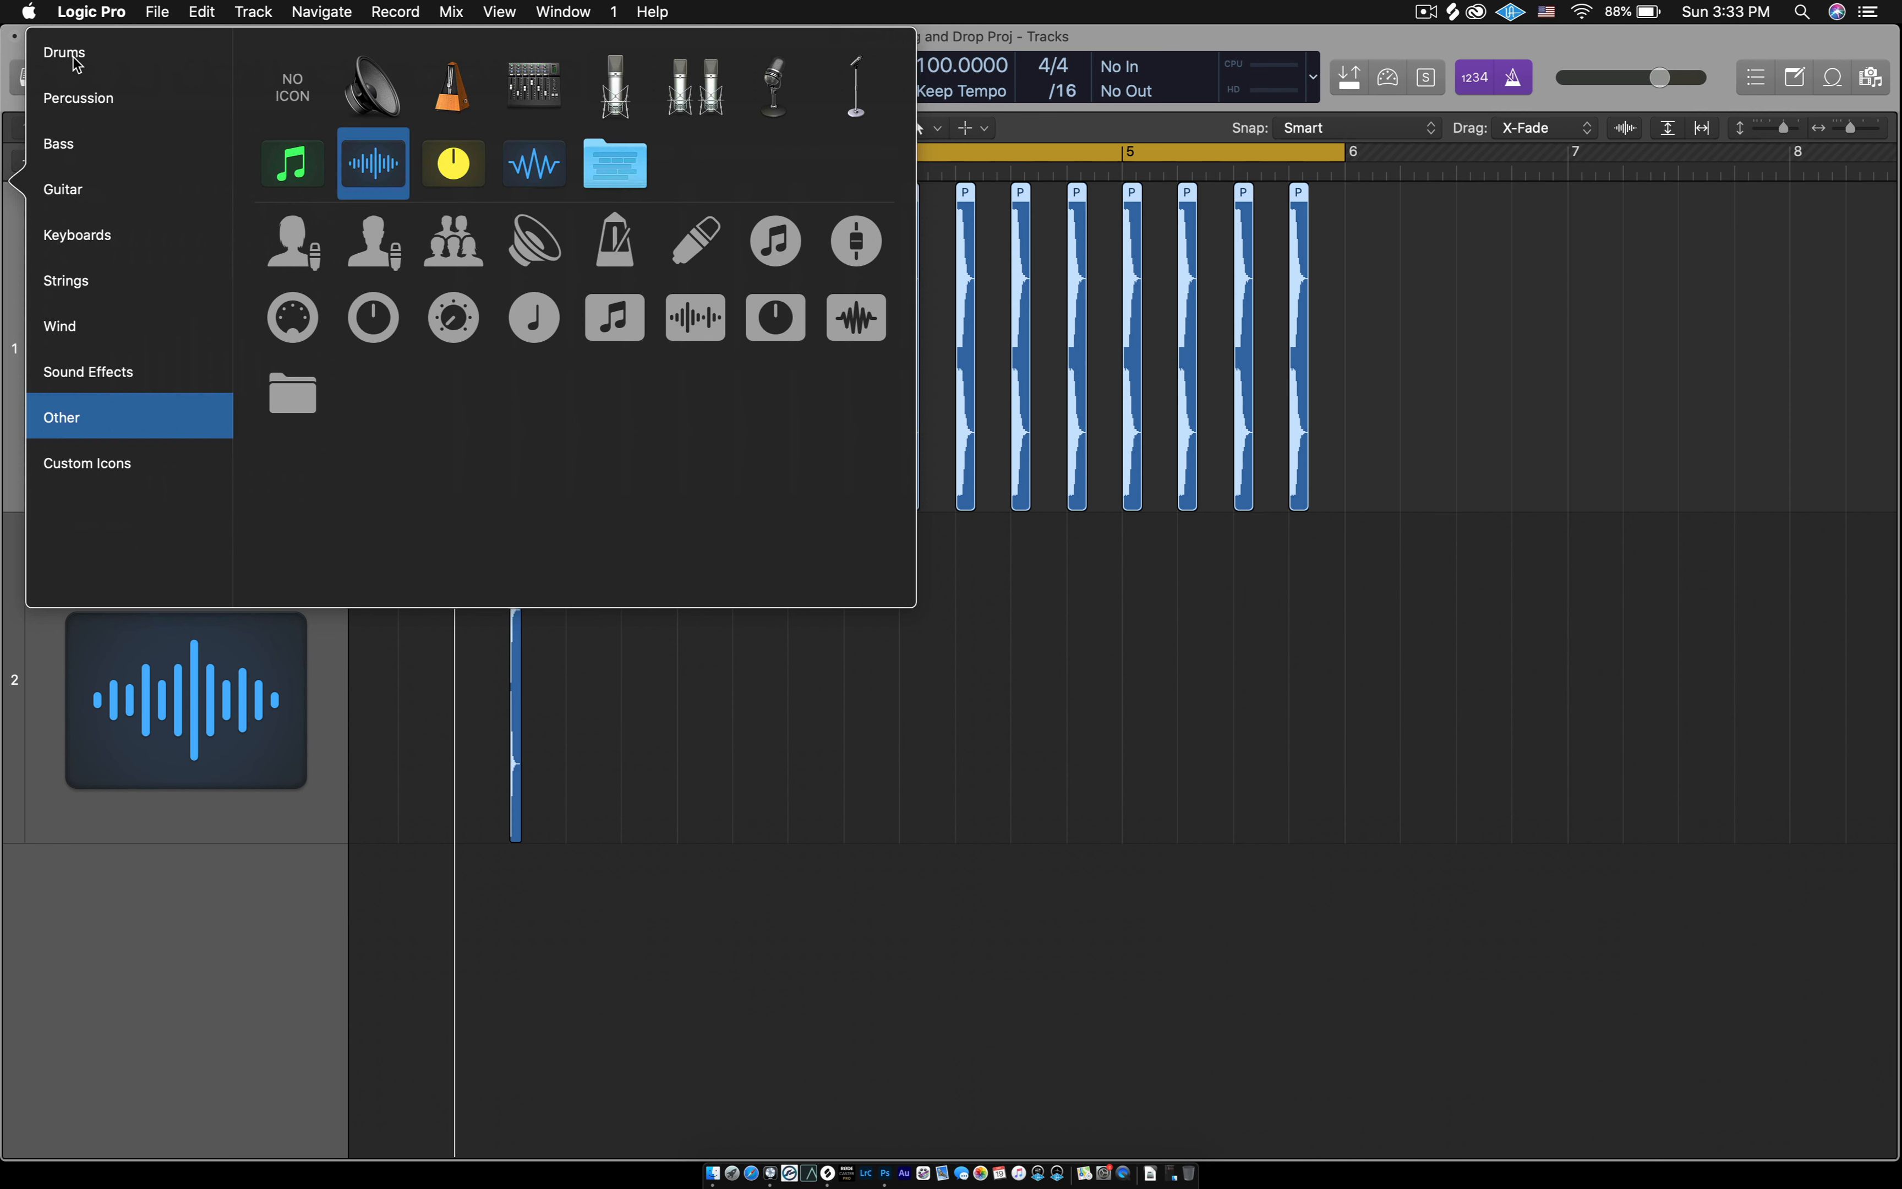
{"action": "left_click", "coordinate": [77, 63]}
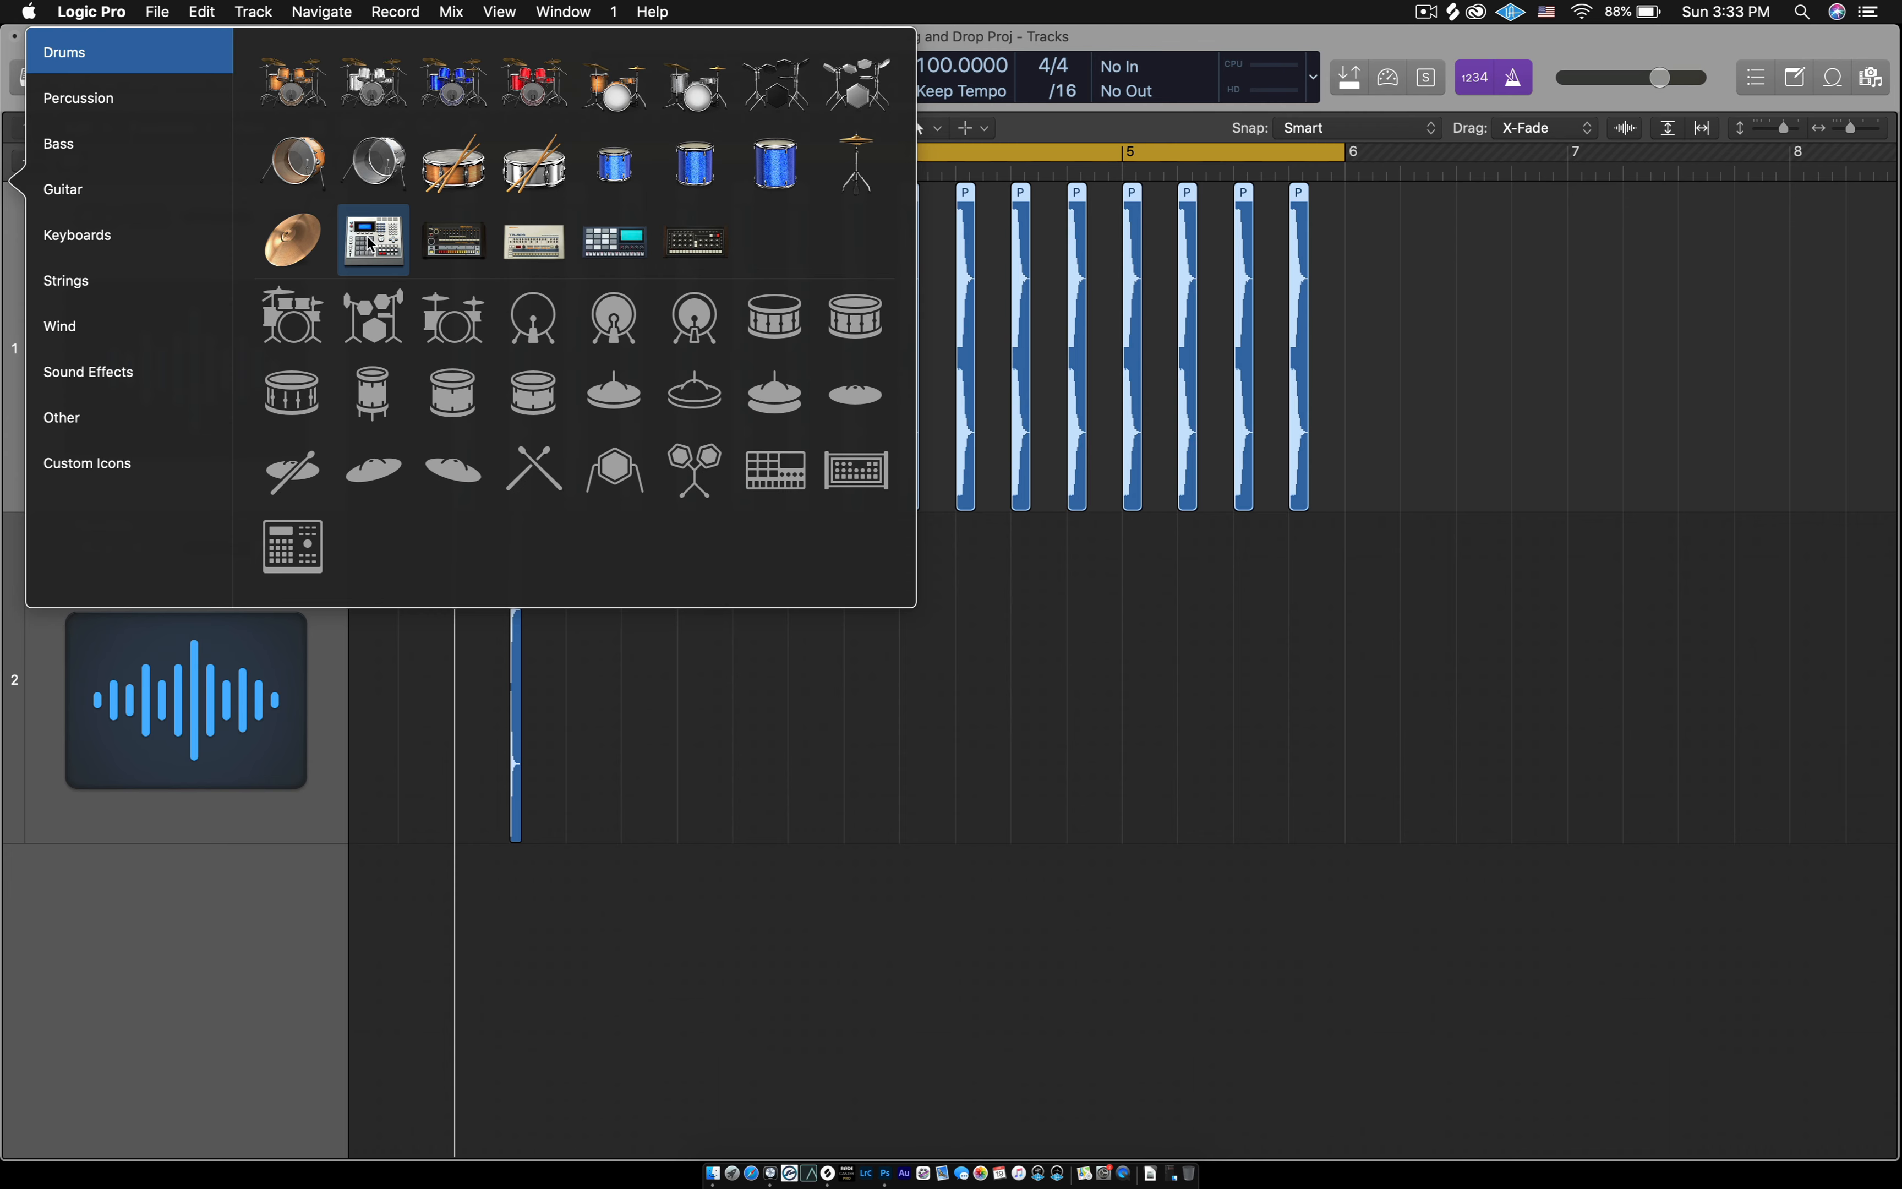
{"action": "left_click", "coordinate": [369, 242]}
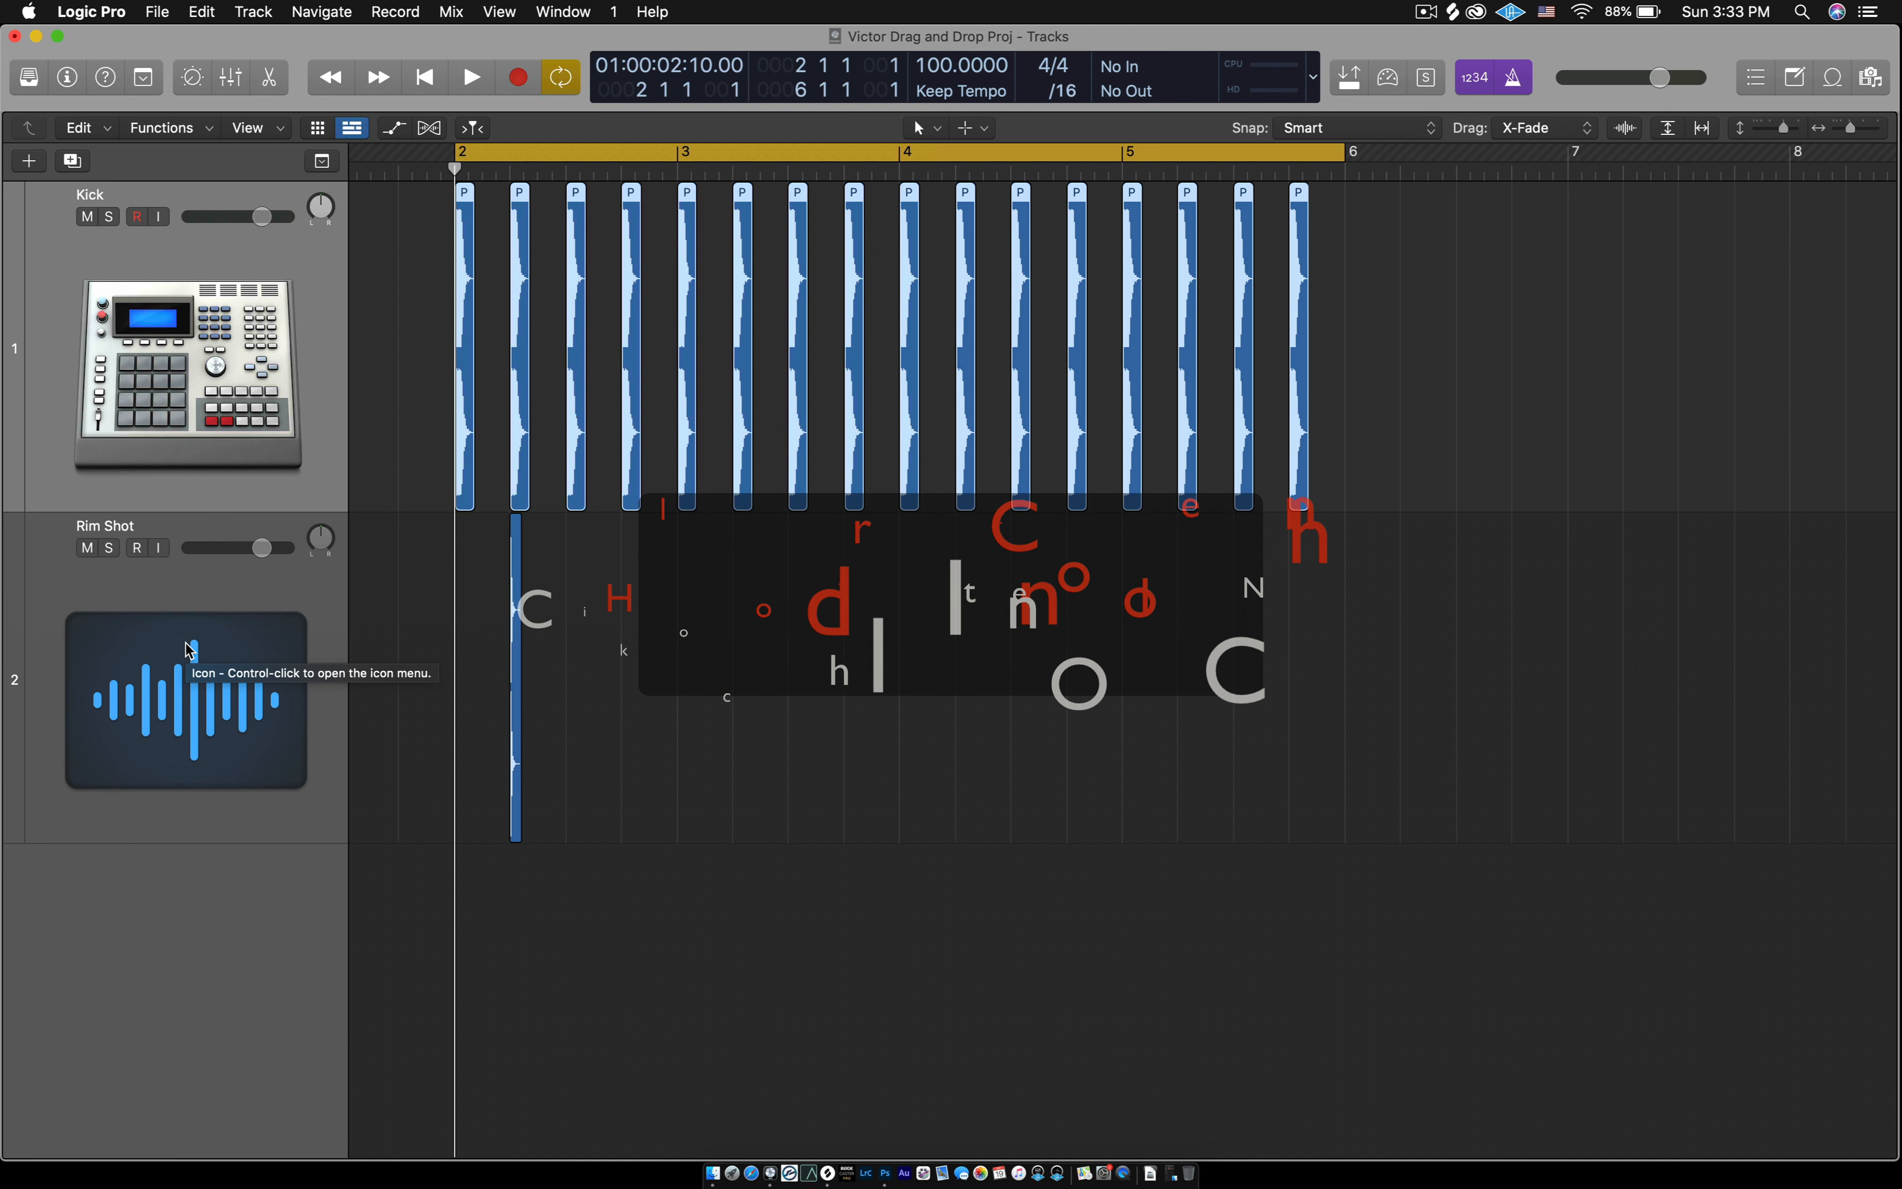
- Change the Rim Shot track's icon to the grey pad drum machine from the Drums category
{"action": "left_click", "coordinate": [190, 686]}
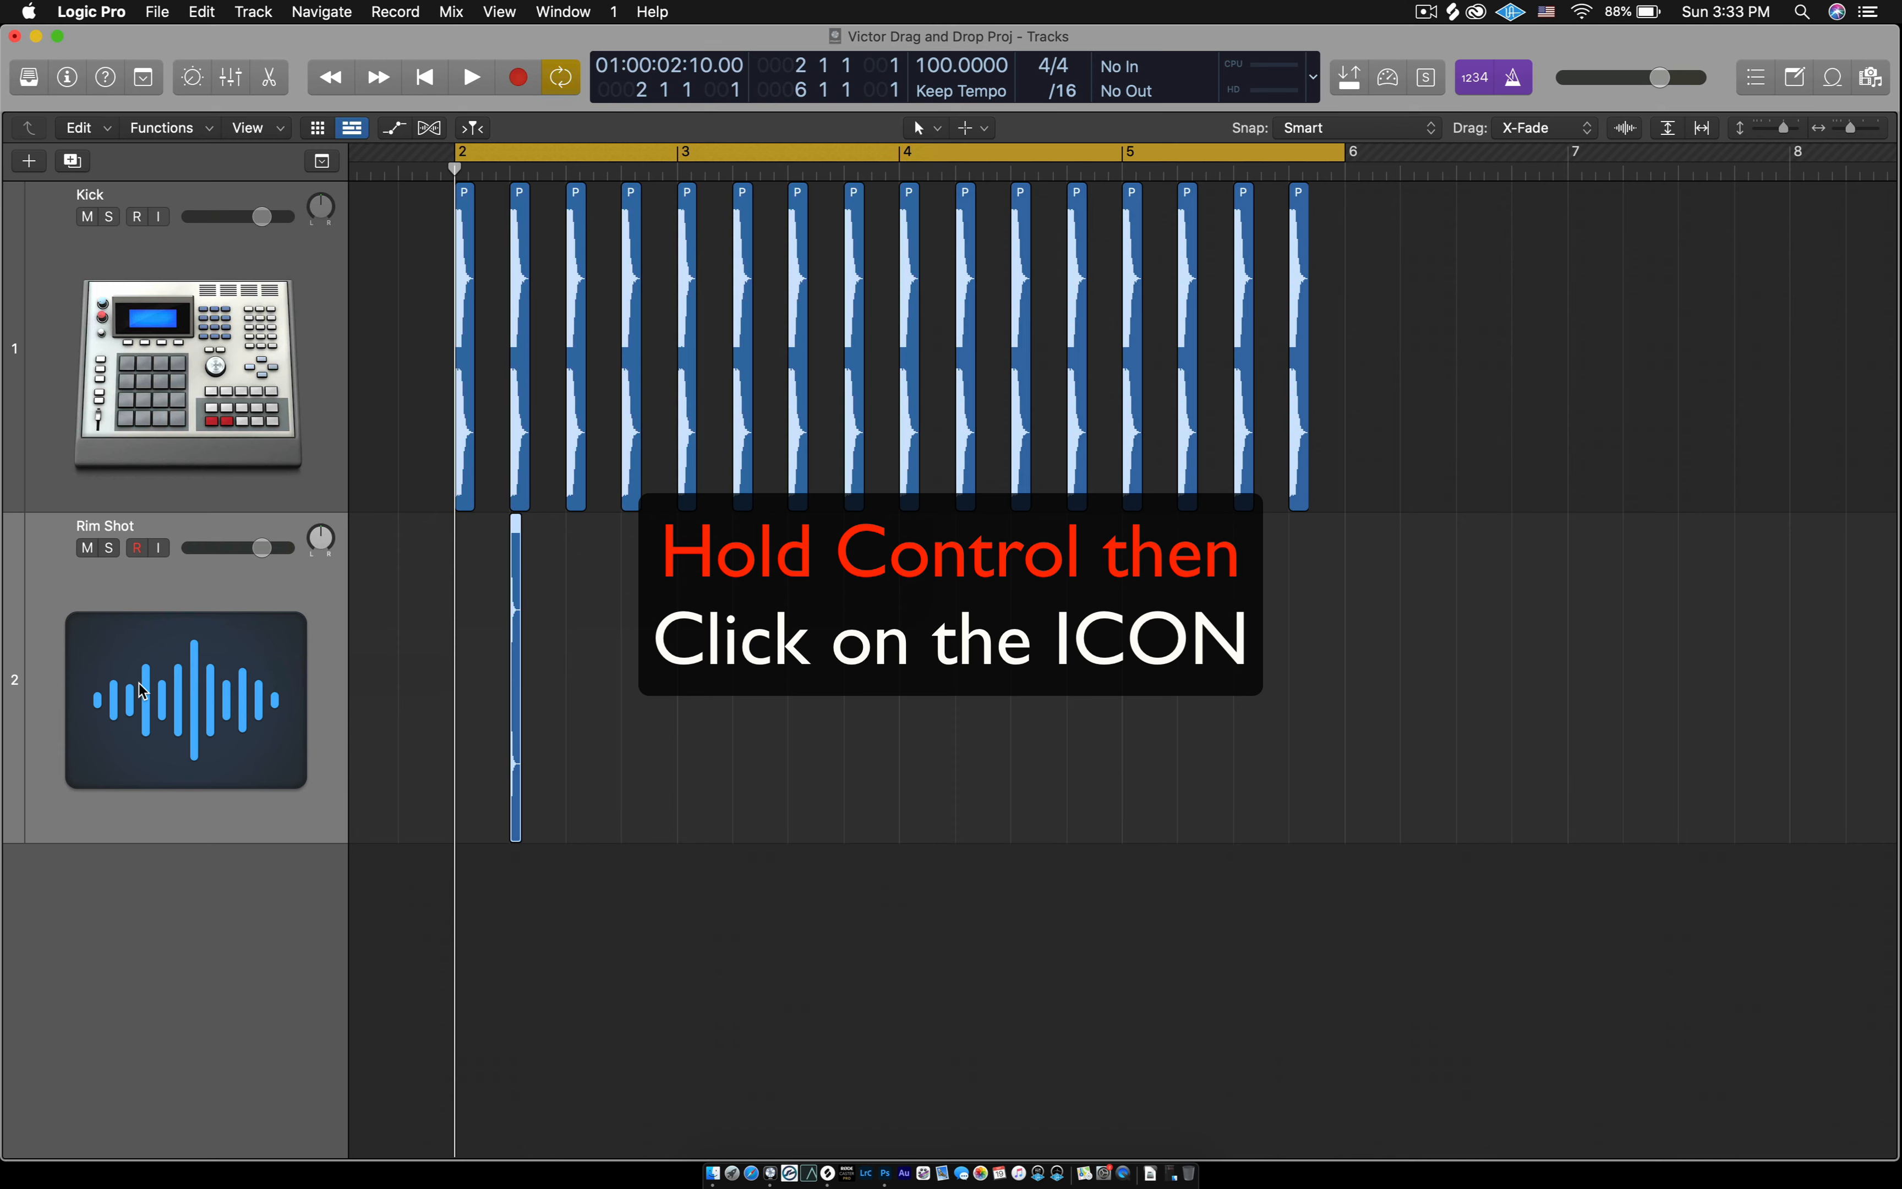
{"action": "left_click", "coordinate": [182, 673], "text": "ctrl"}
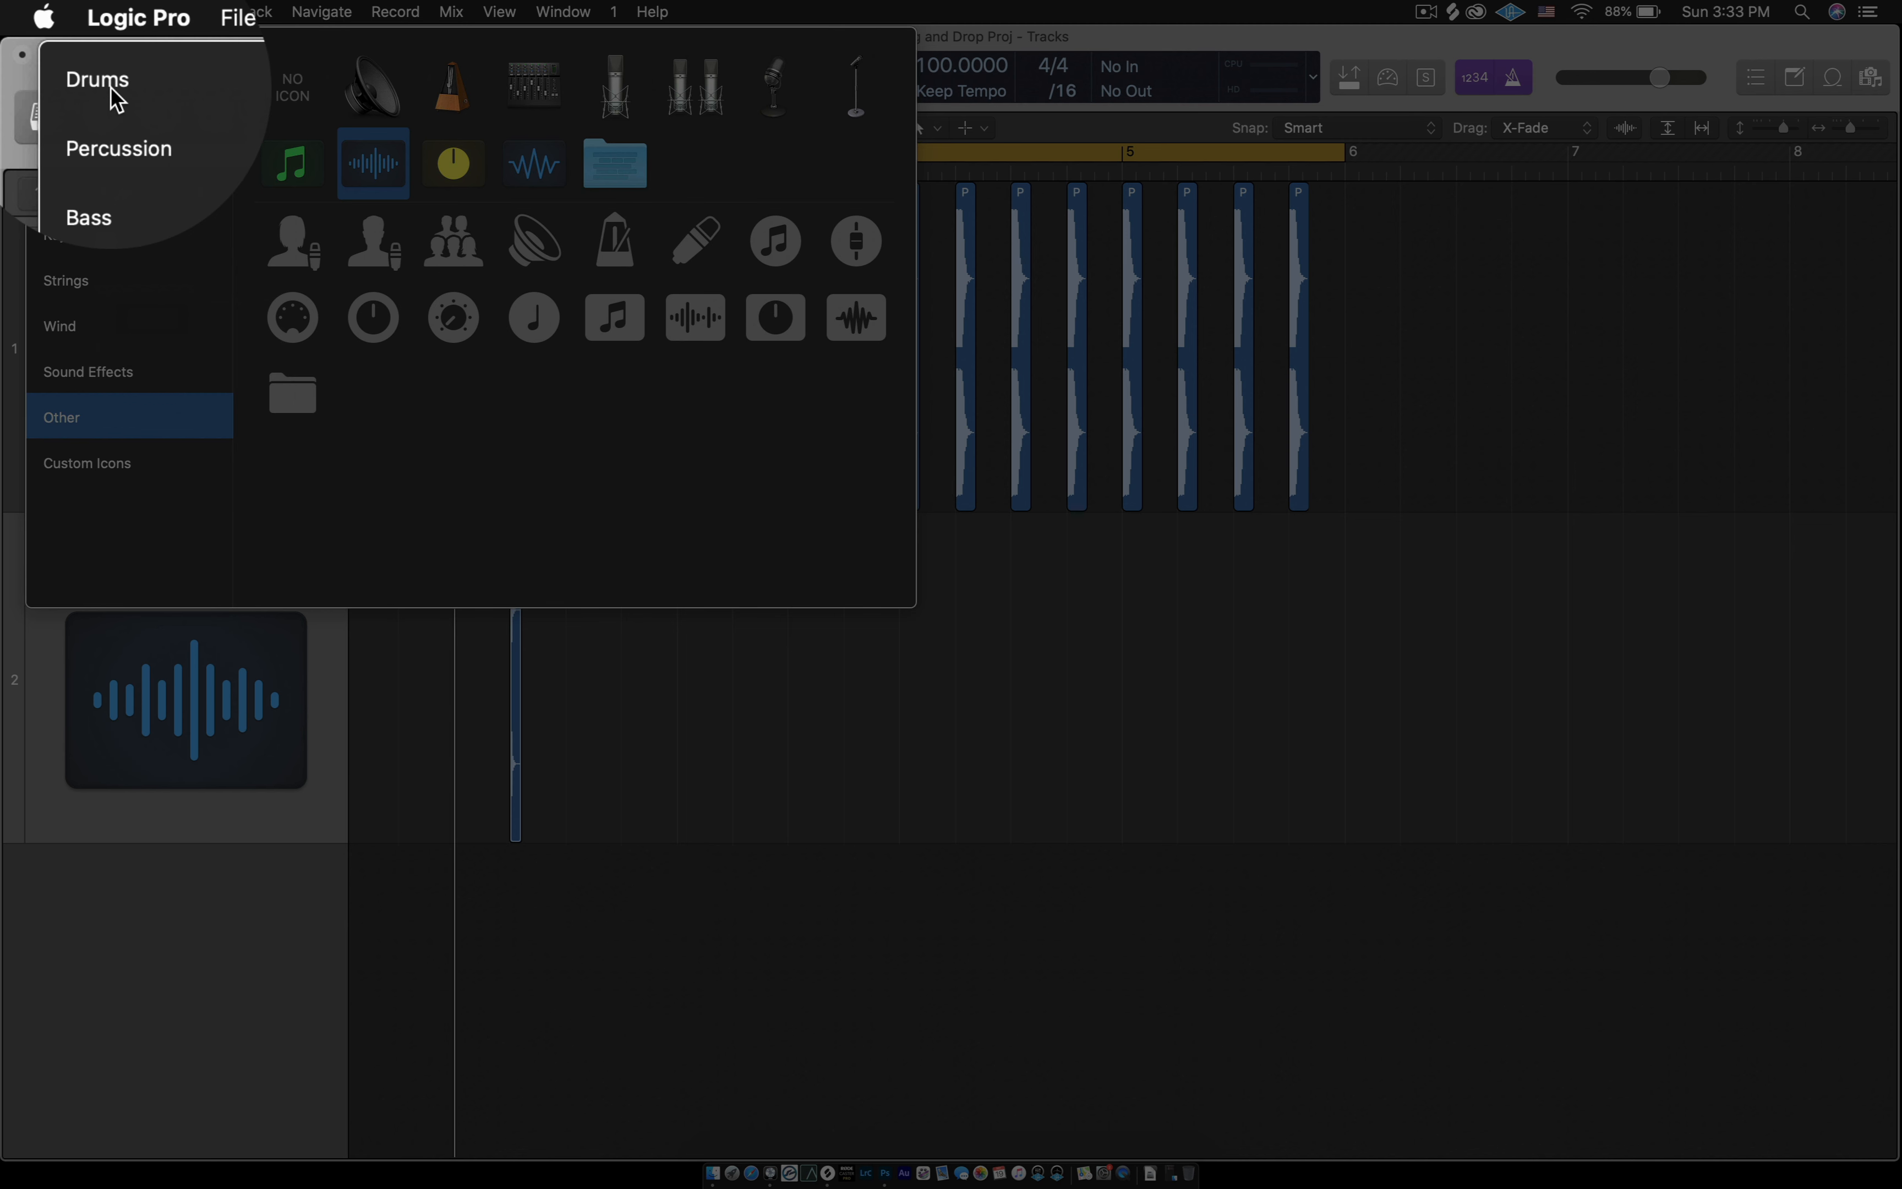
{"action": "left_click", "coordinate": [76, 60]}
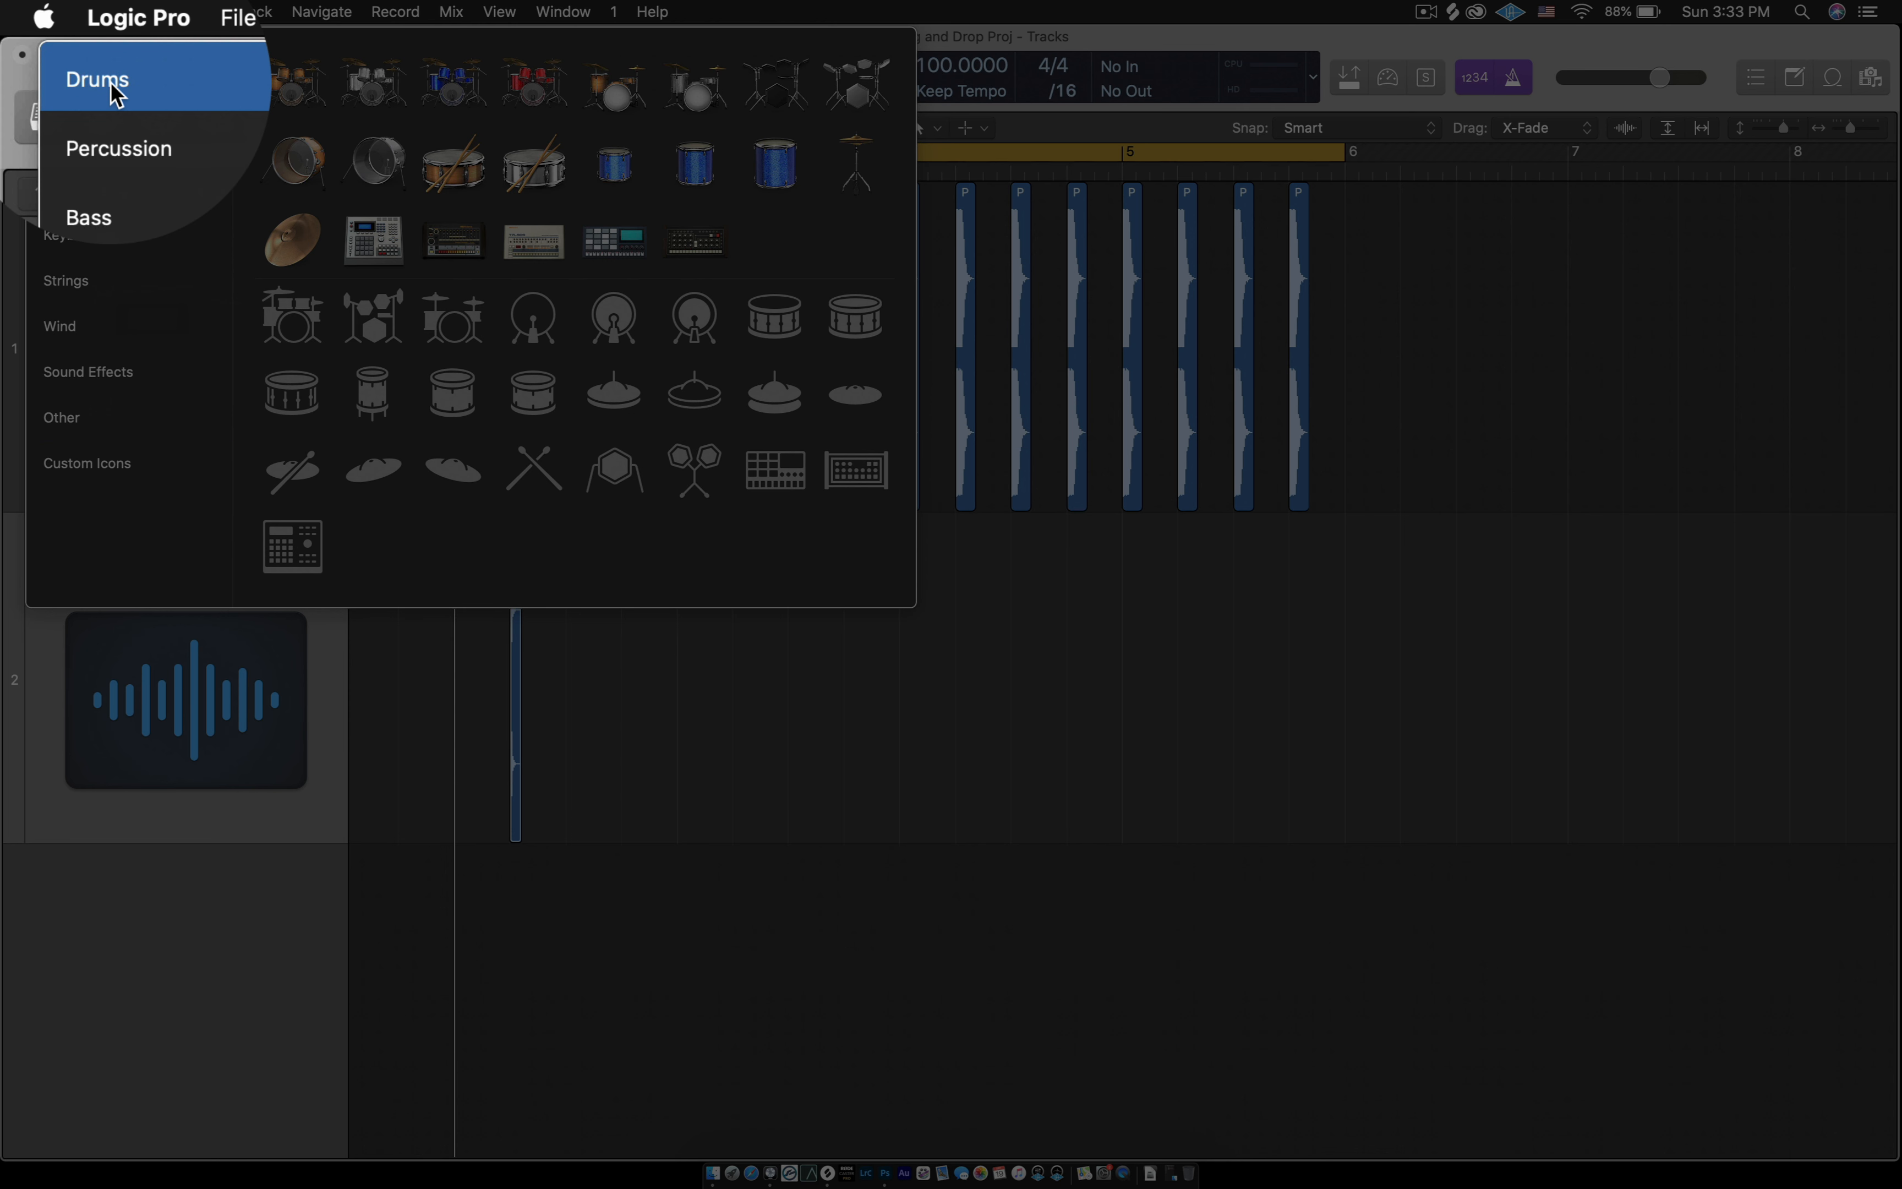
{"action": "left_click", "coordinate": [369, 239]}
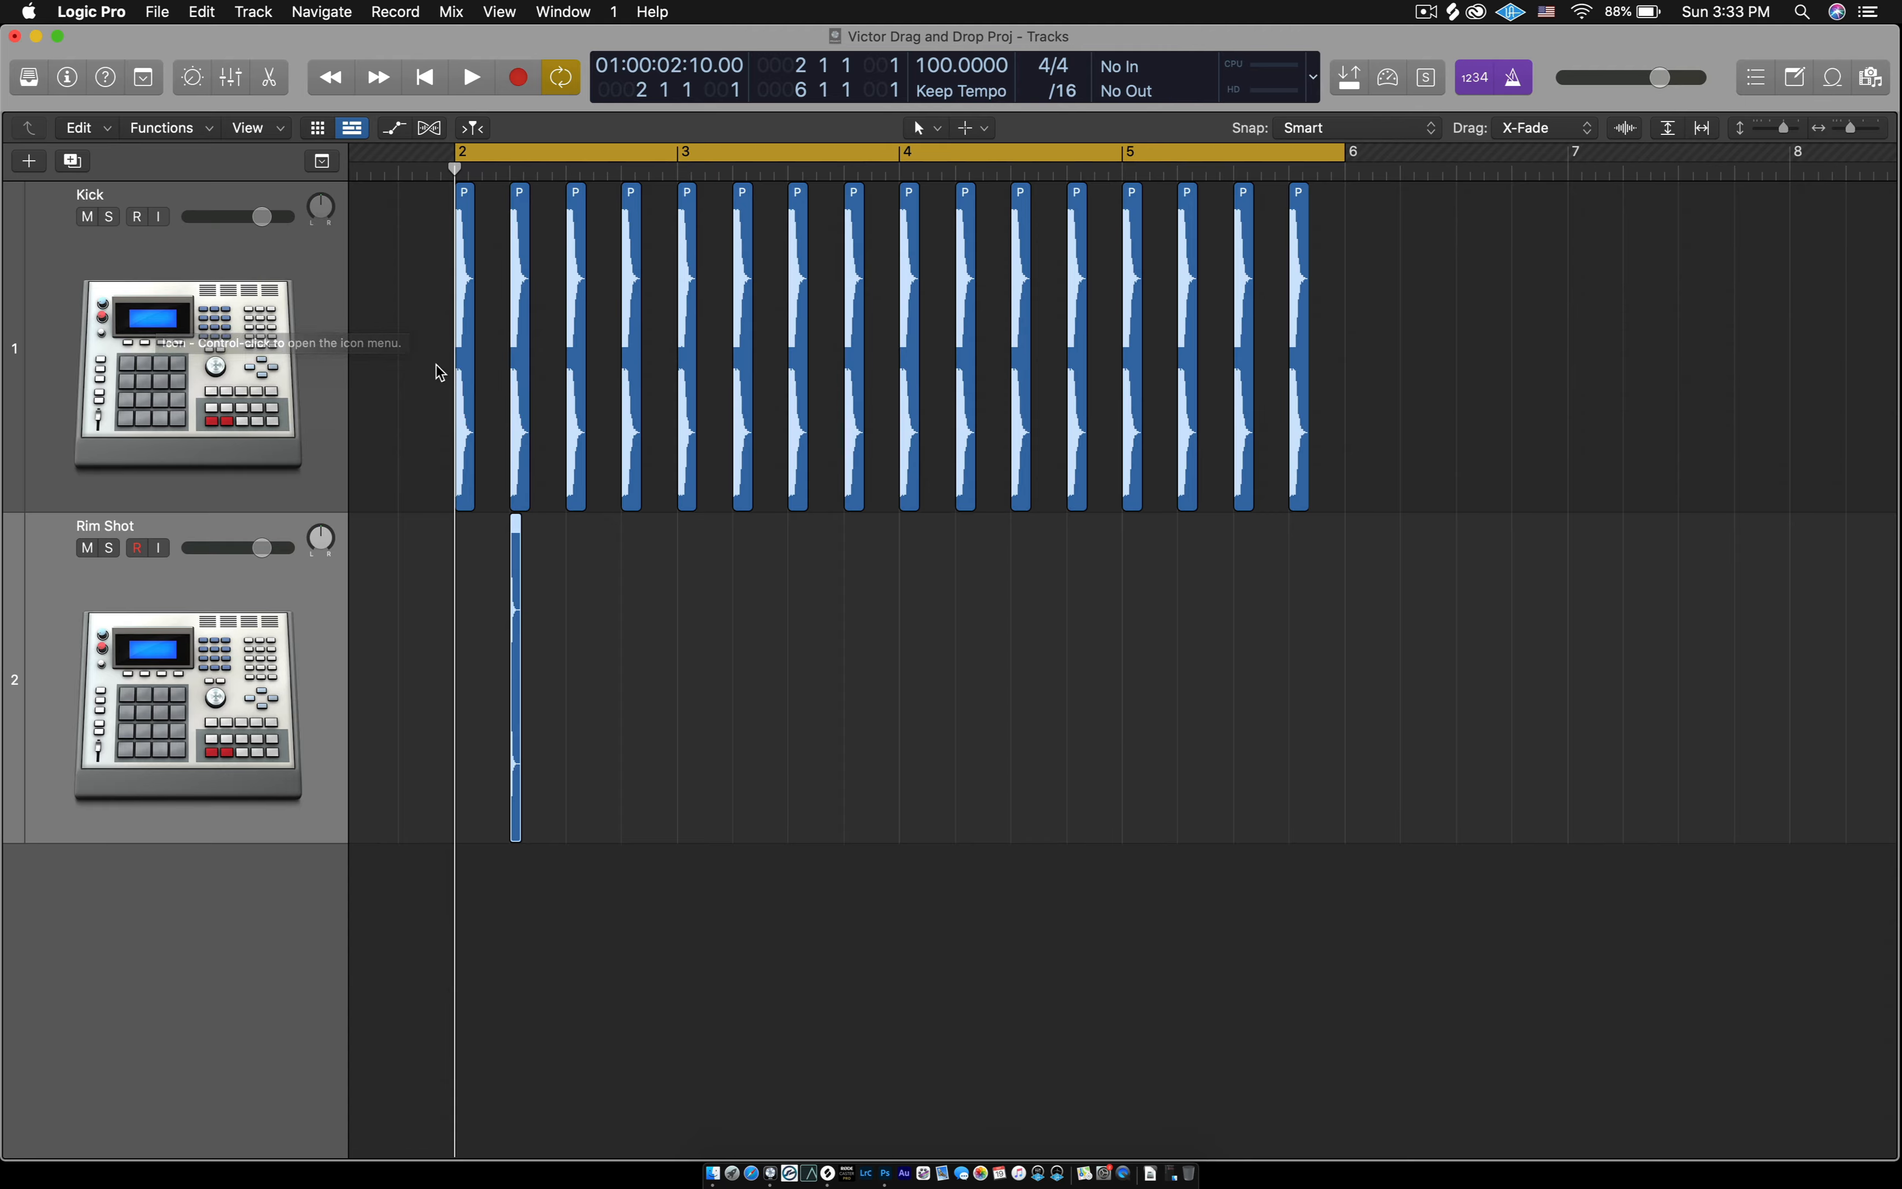
{"action": "left_click", "coordinate": [421, 365]}
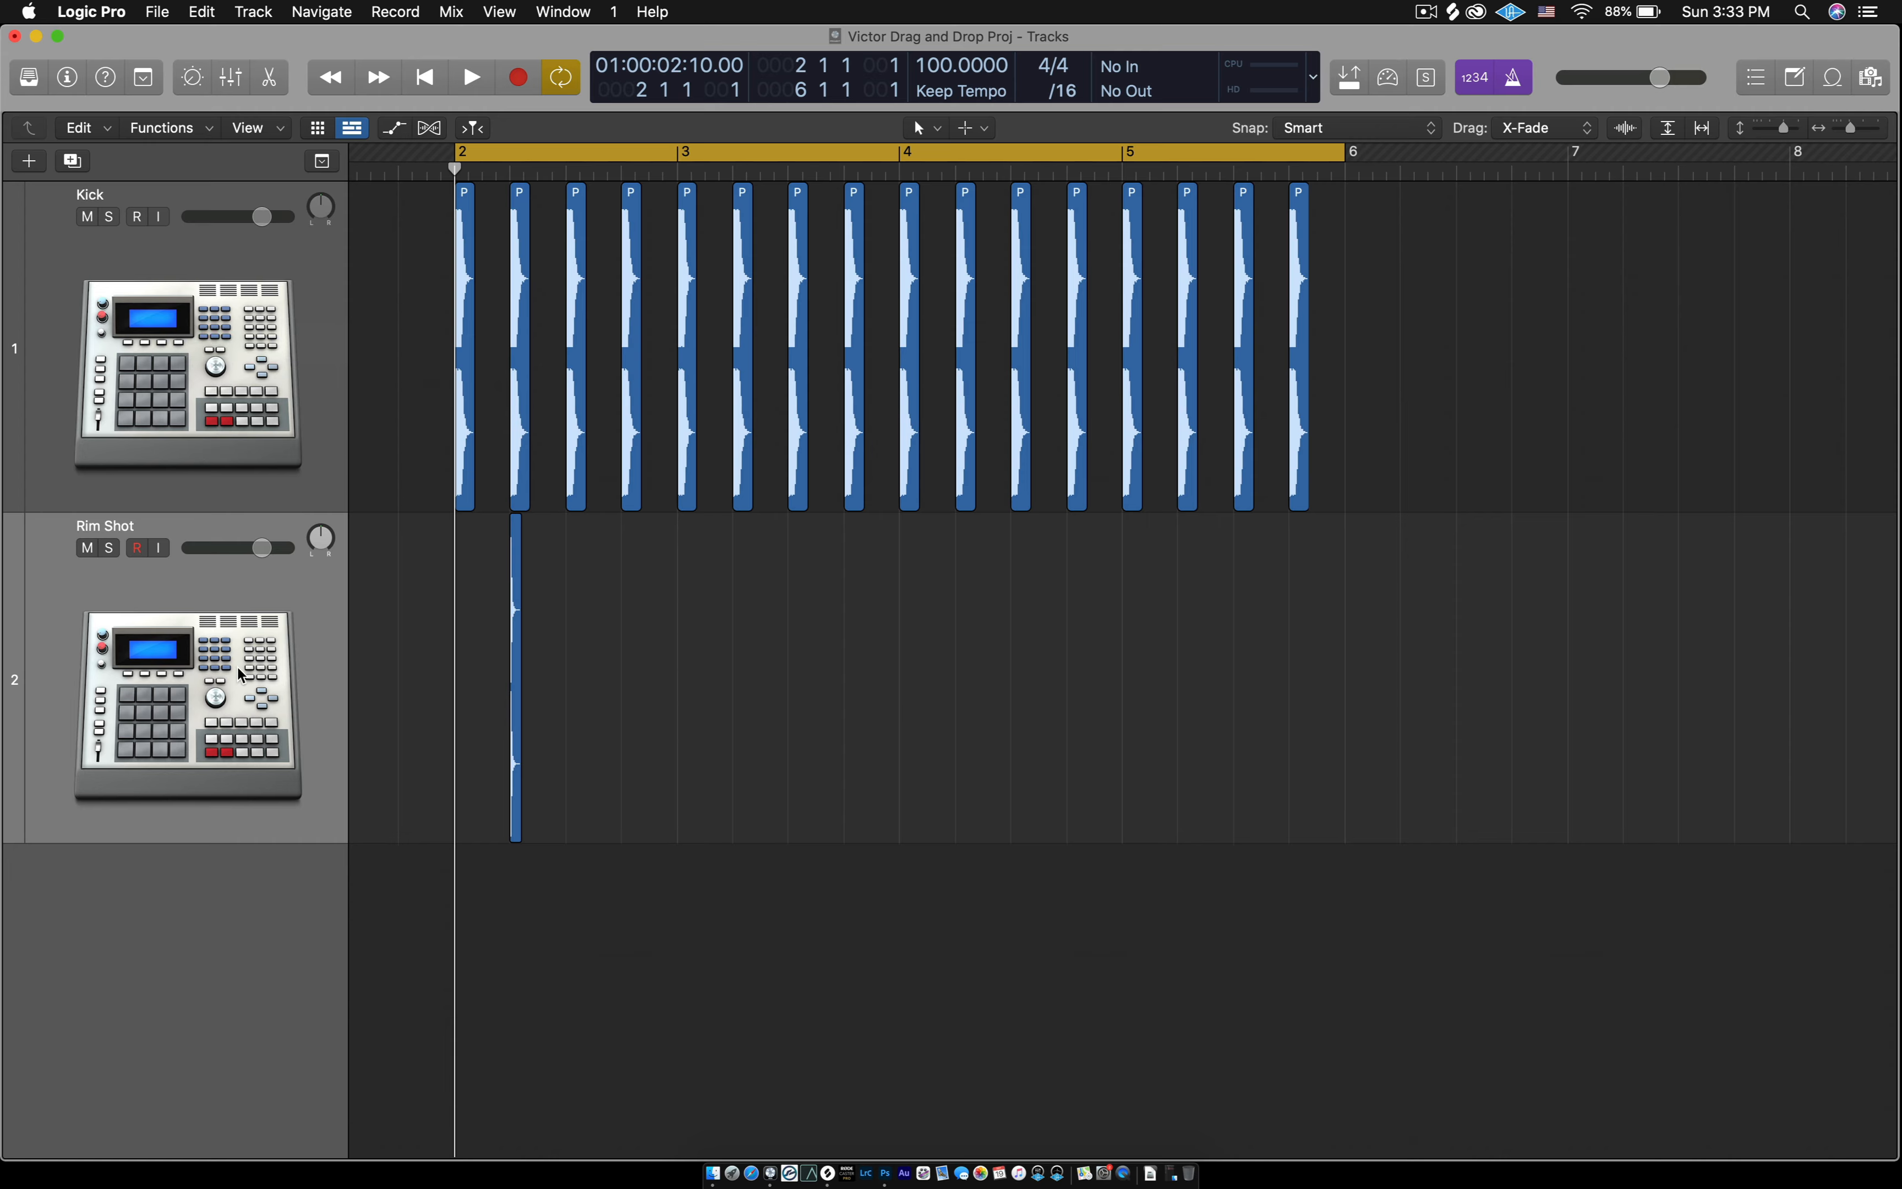
- Color all regions on the Kick track bright red, using the first swatch in the color palette's first row
{"action": "left_click", "coordinate": [516, 613]}
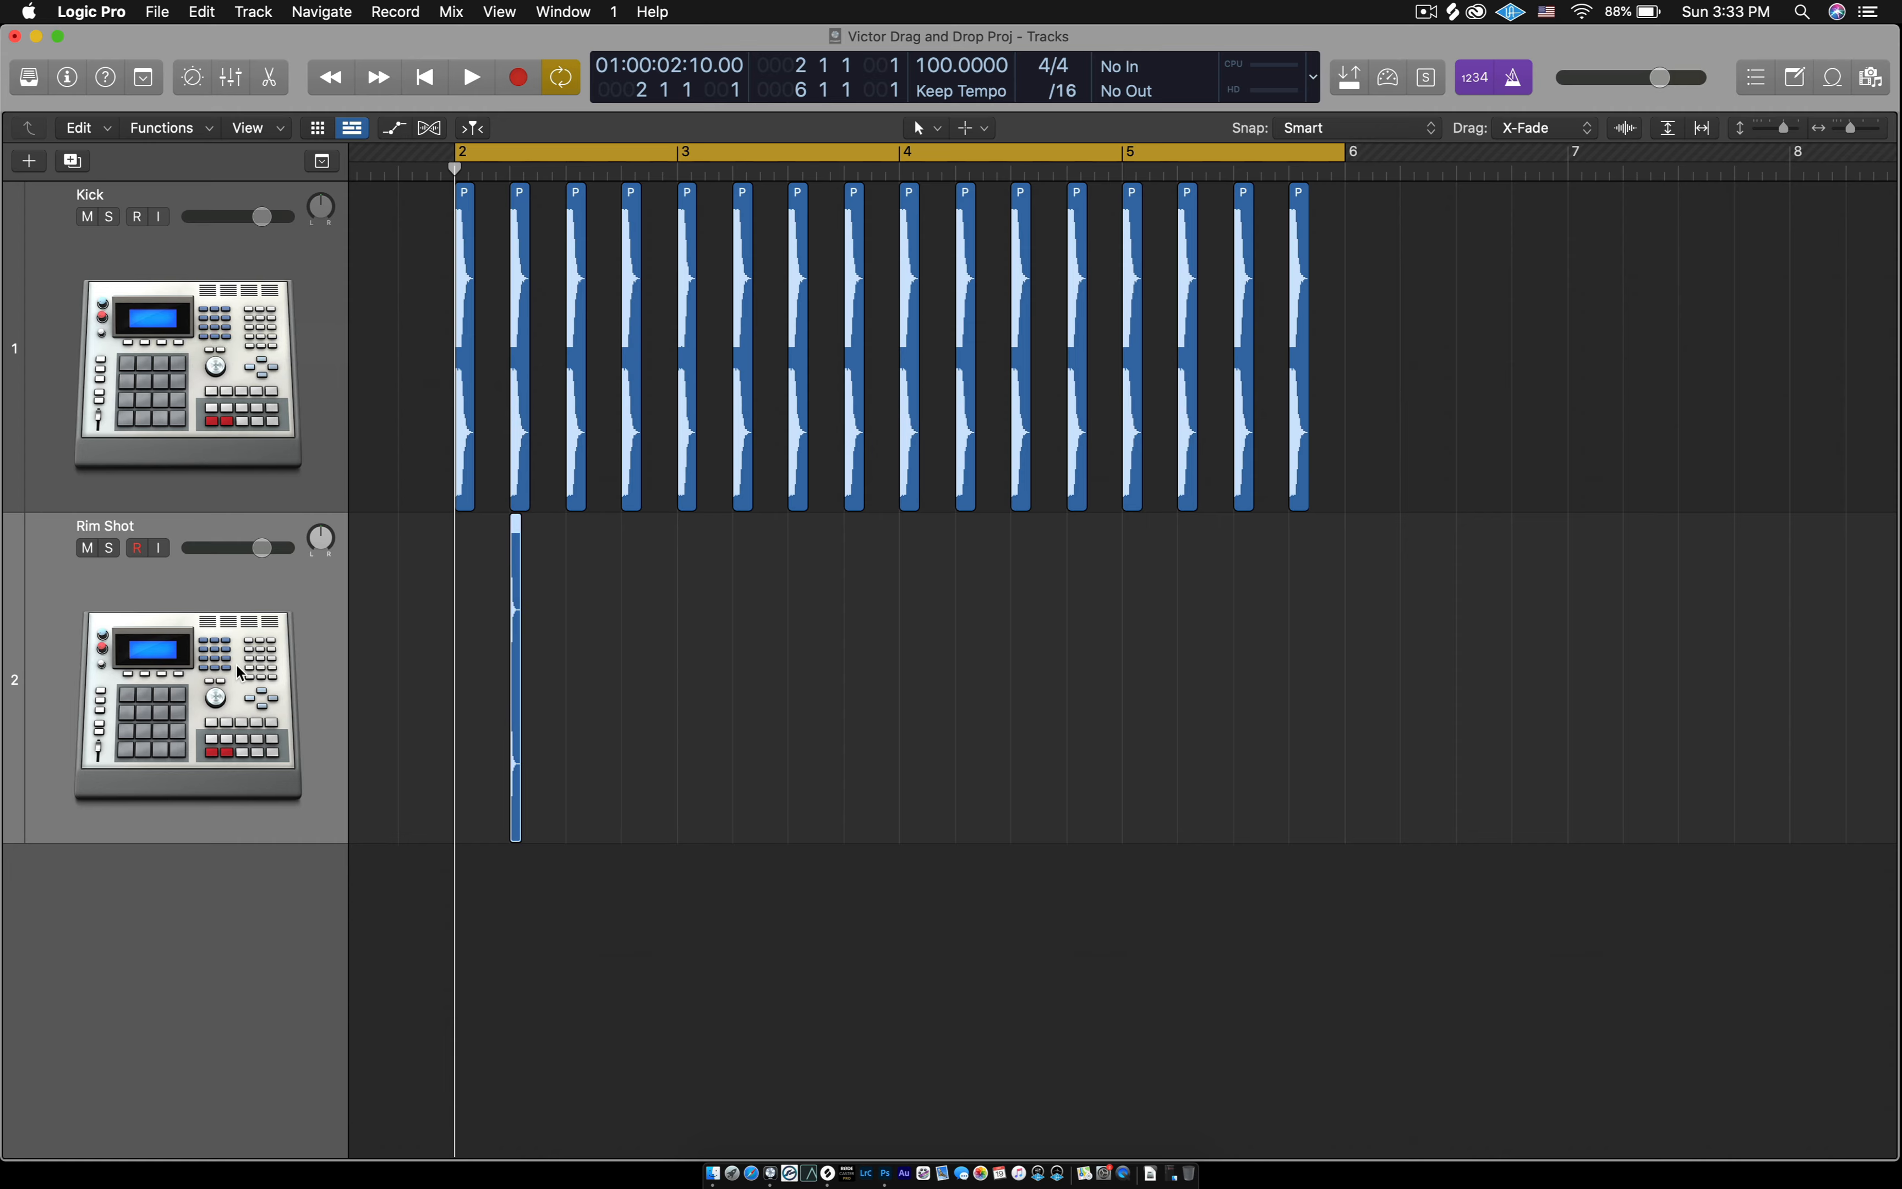
{"action": "left_click", "coordinate": [388, 334]}
{"action": "left_click", "coordinate": [173, 336]}
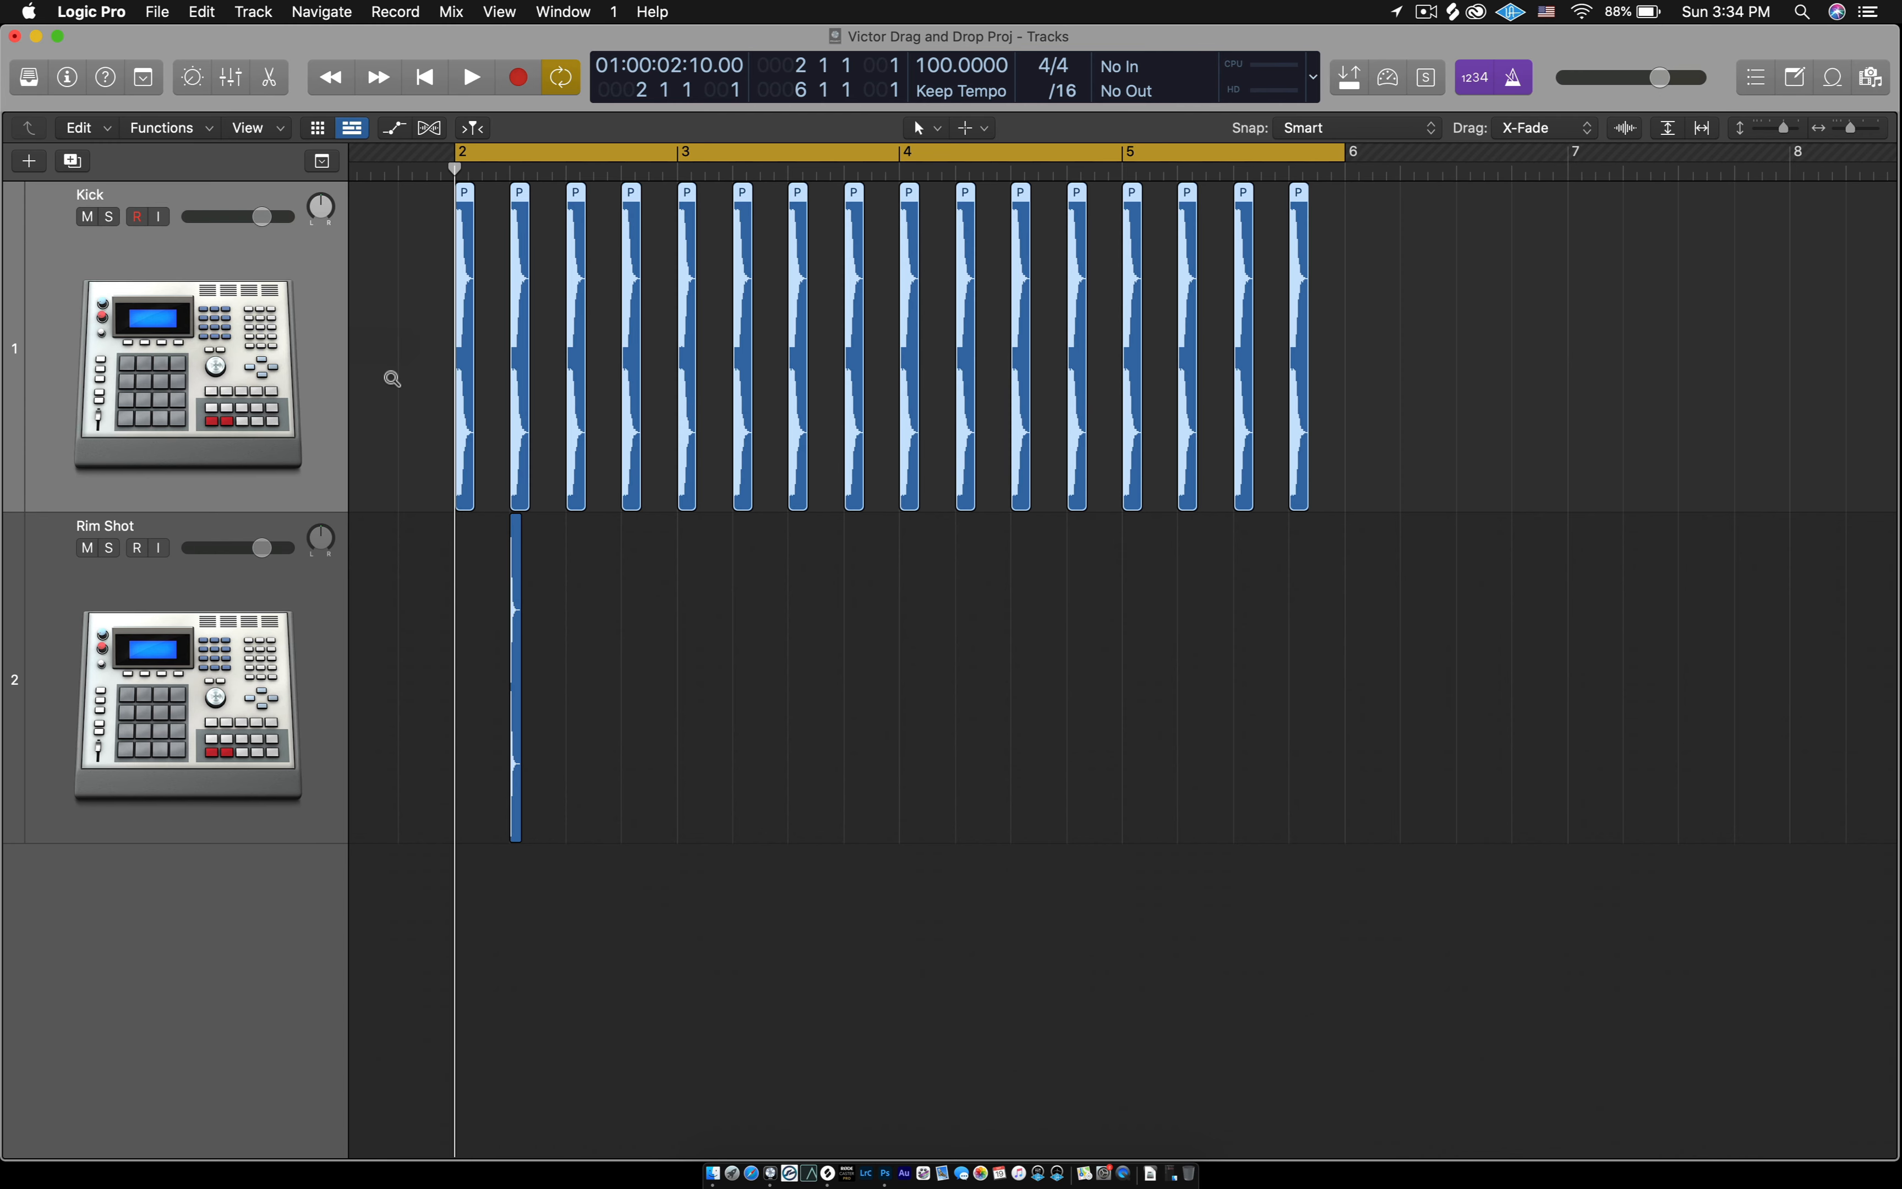
{"action": "key", "text": "alt+c"}
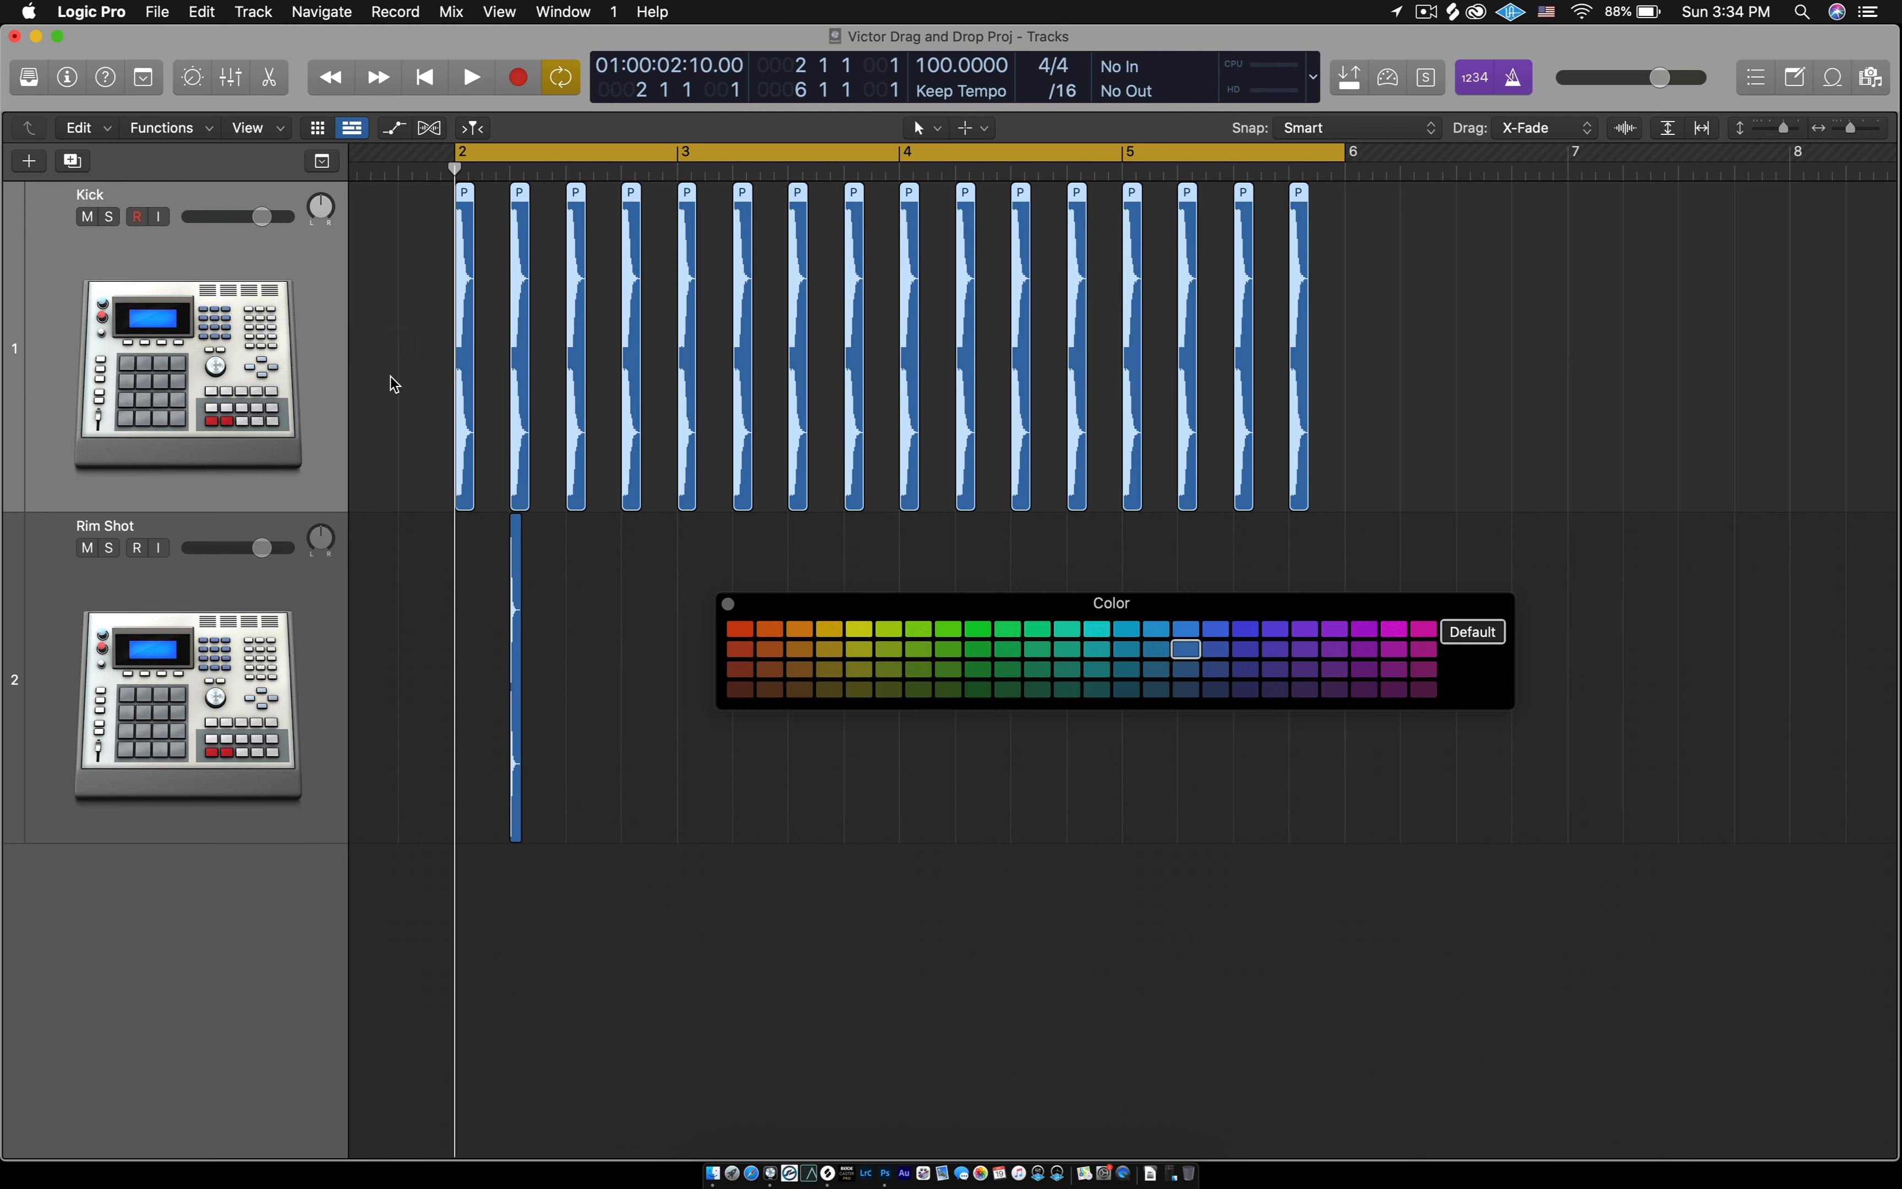
{"action": "left_click_drag", "start_coordinate": [961, 603], "coordinate": [802, 532]}
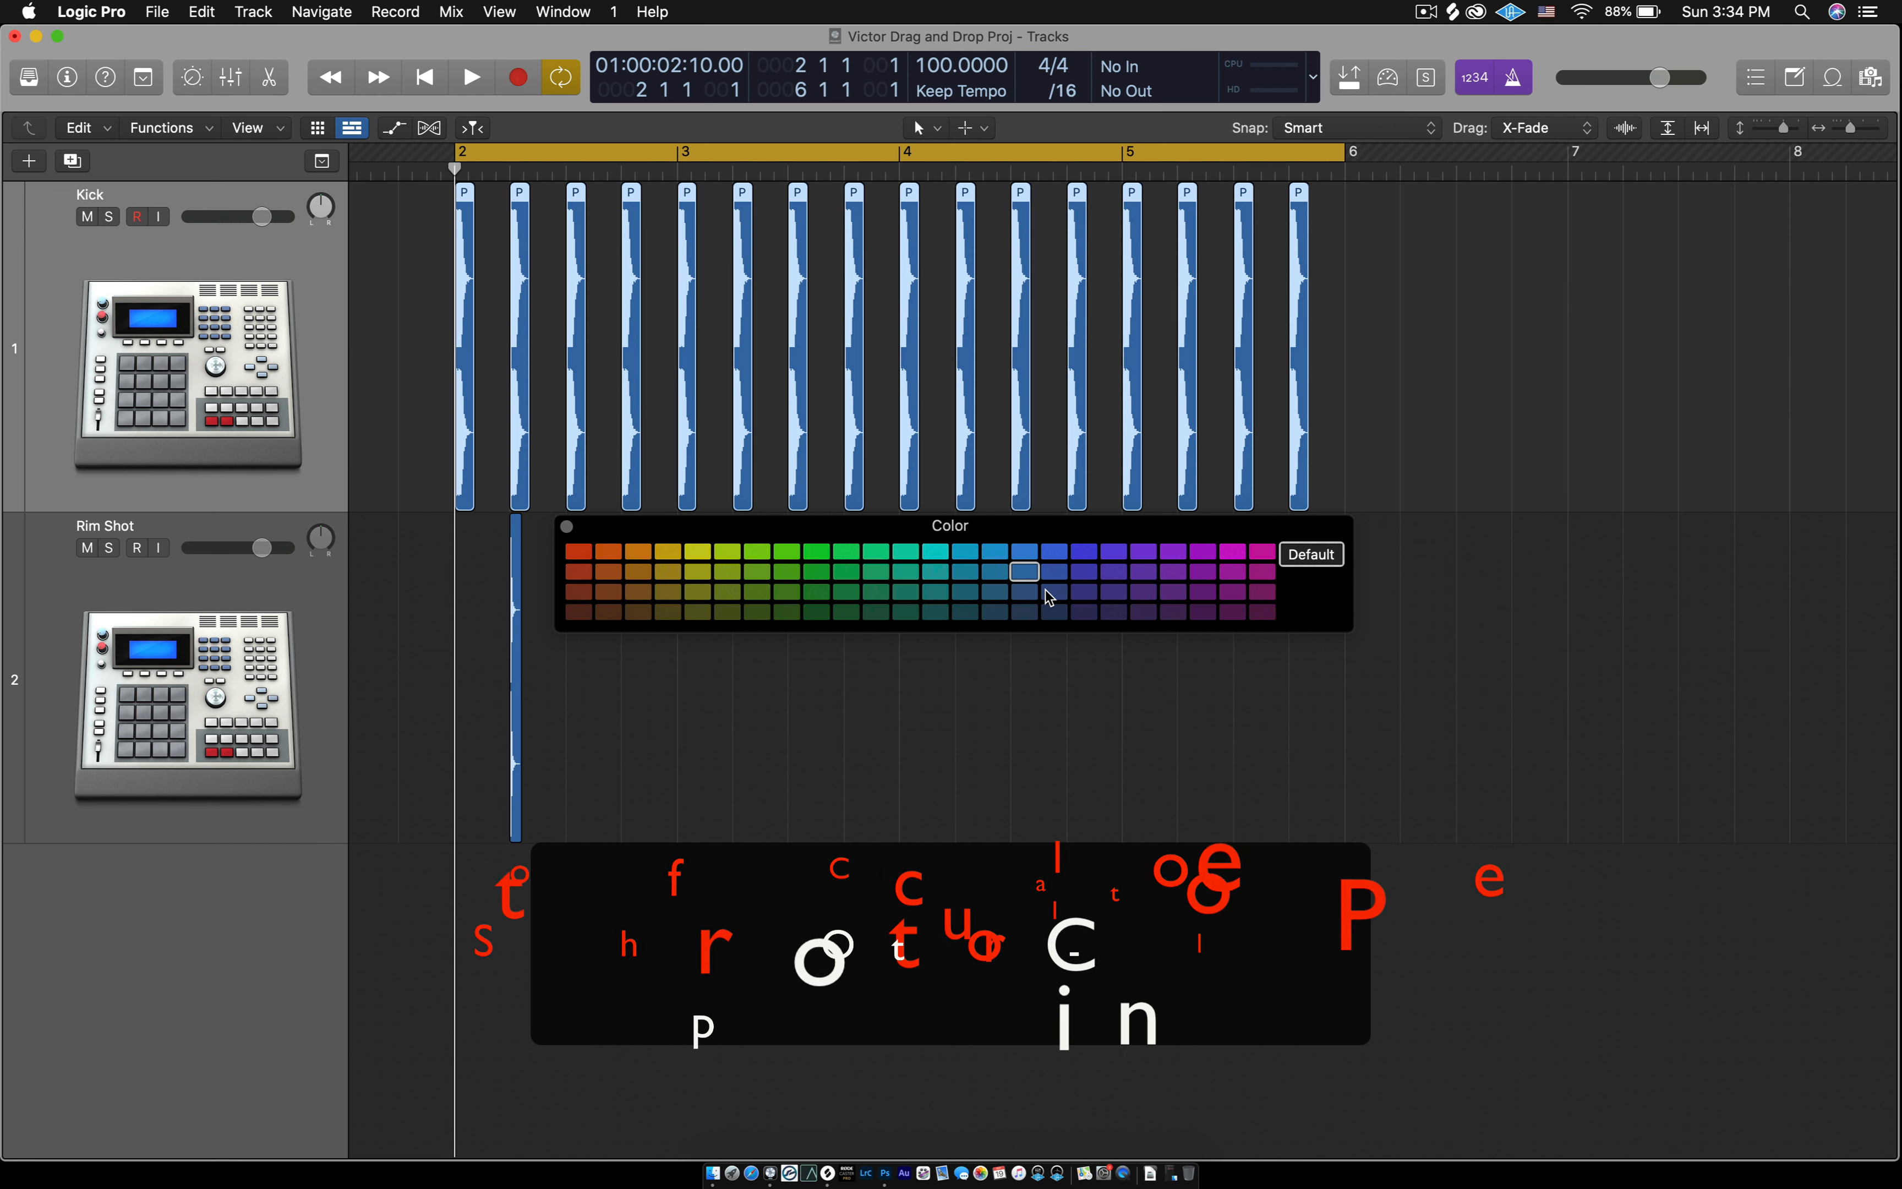
{"action": "left_click", "coordinate": [578, 552]}
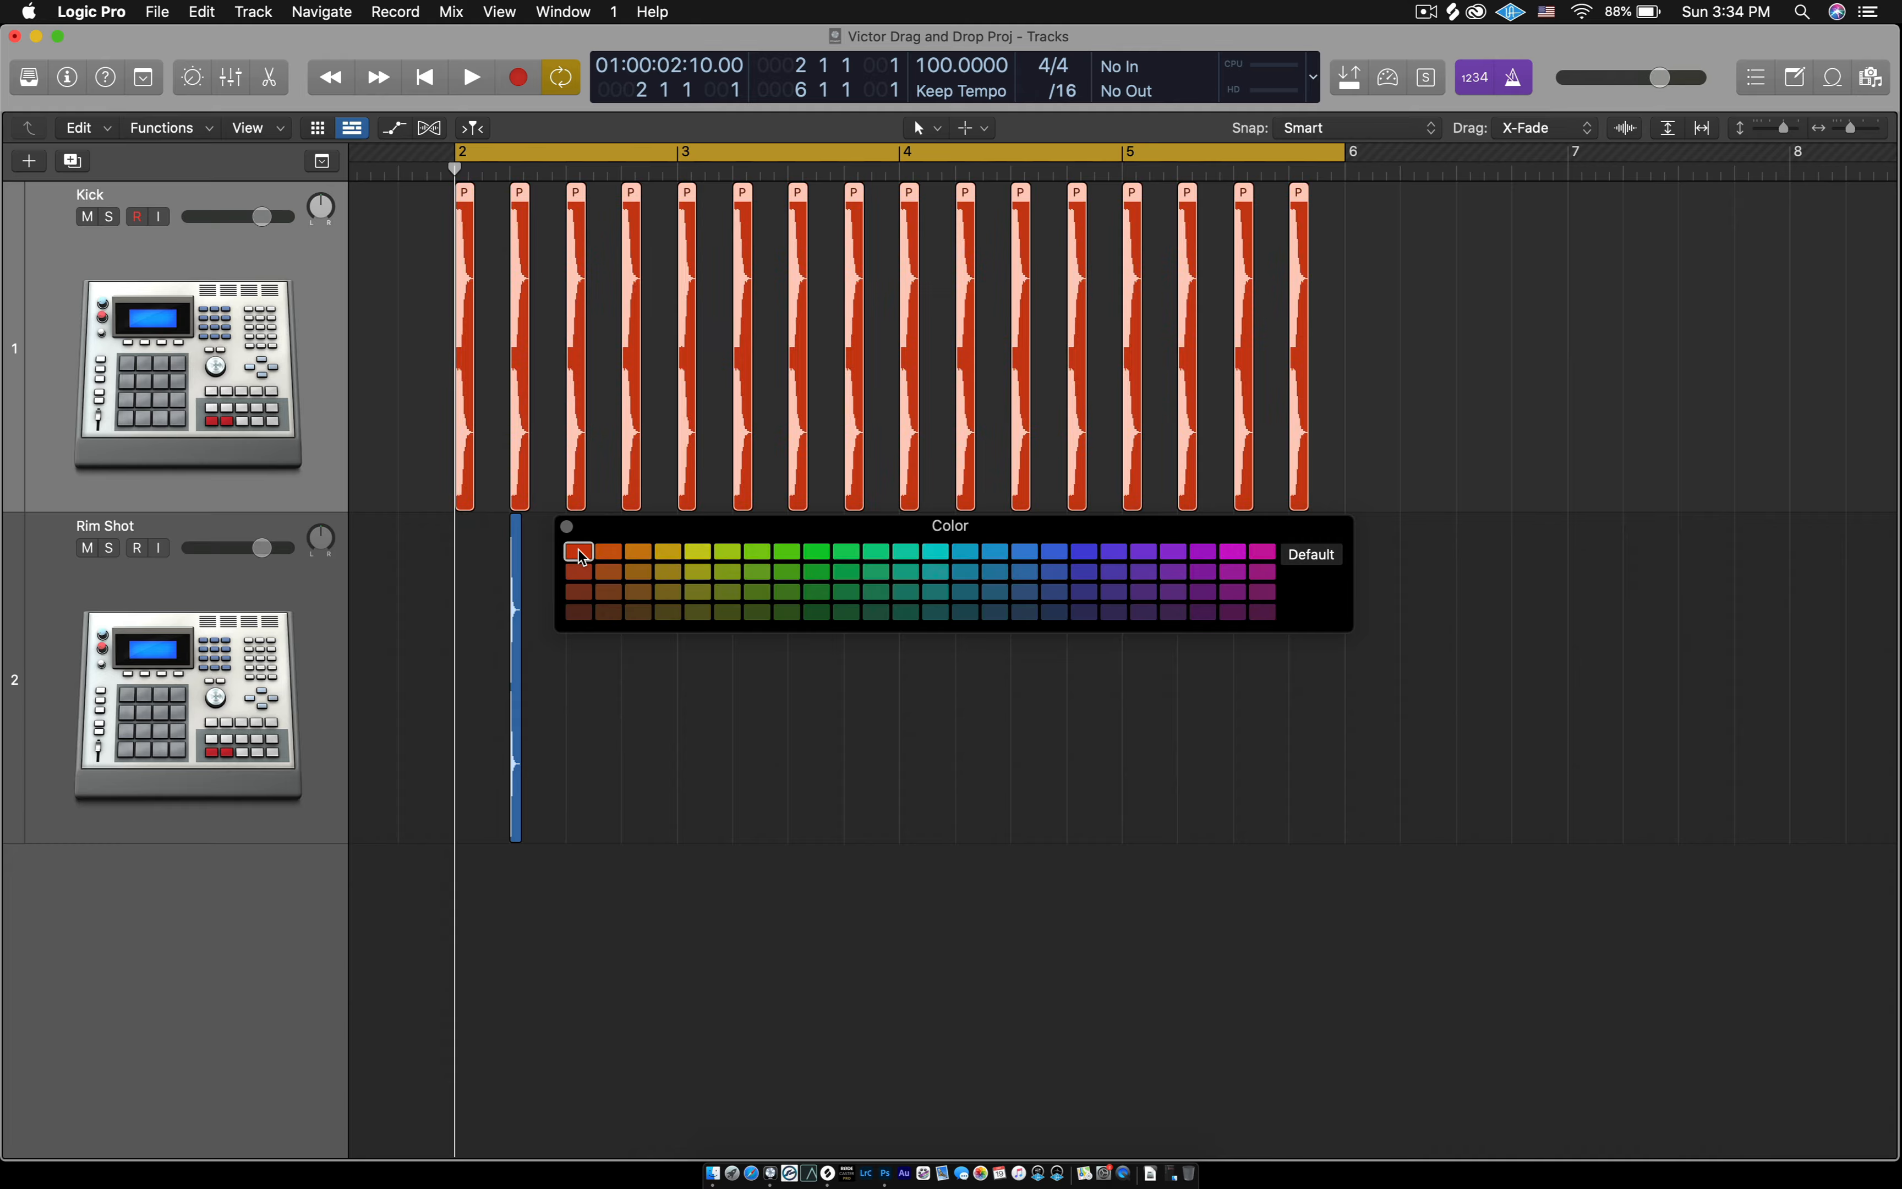
- Color the Rim Shot region the same bright red as the Kick regions and close the color palette
{"action": "left_click", "coordinate": [517, 603]}
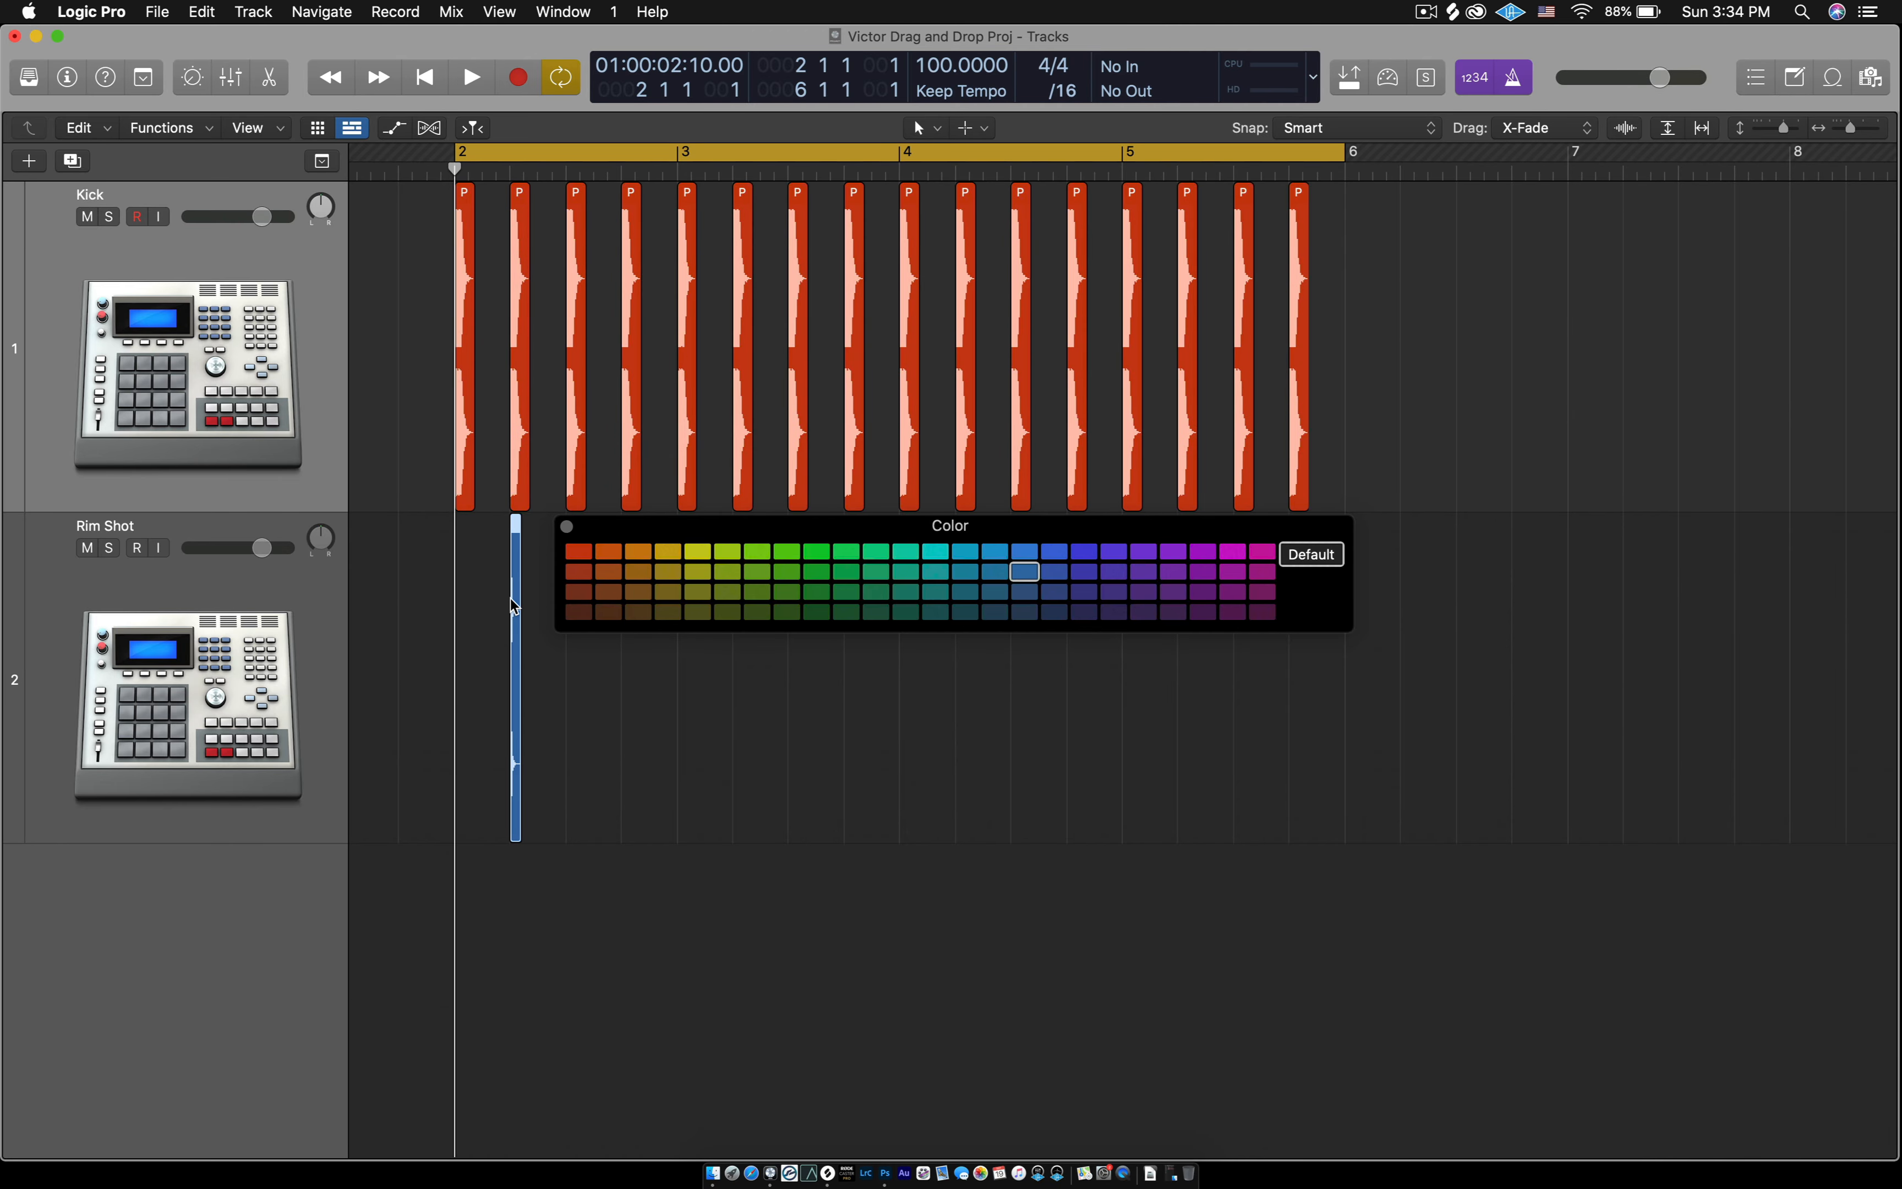
{"action": "scroll", "coordinate": [528, 582], "scroll_direction": "up", "scroll_amount": 4}
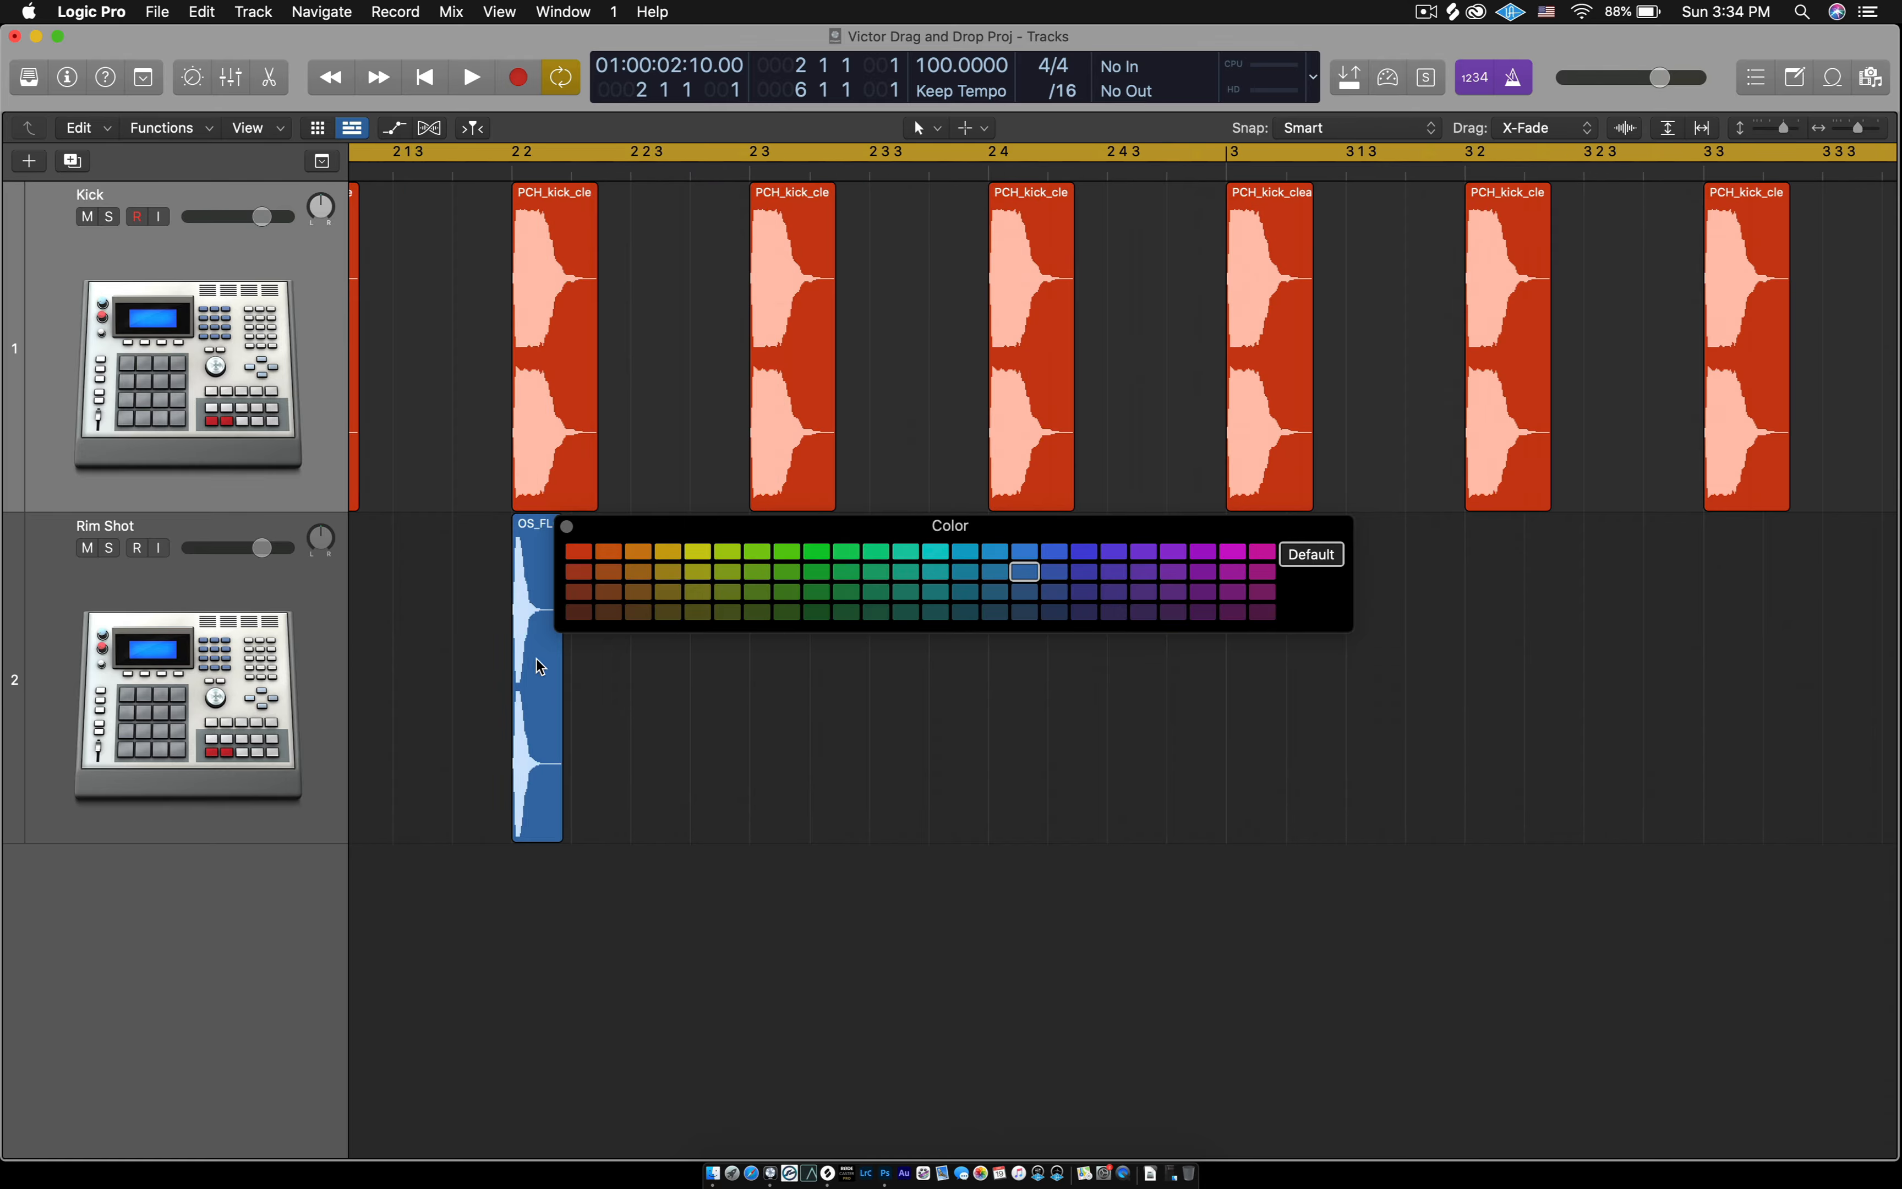
{"action": "left_click_drag", "start_coordinate": [879, 529], "coordinate": [878, 526]}
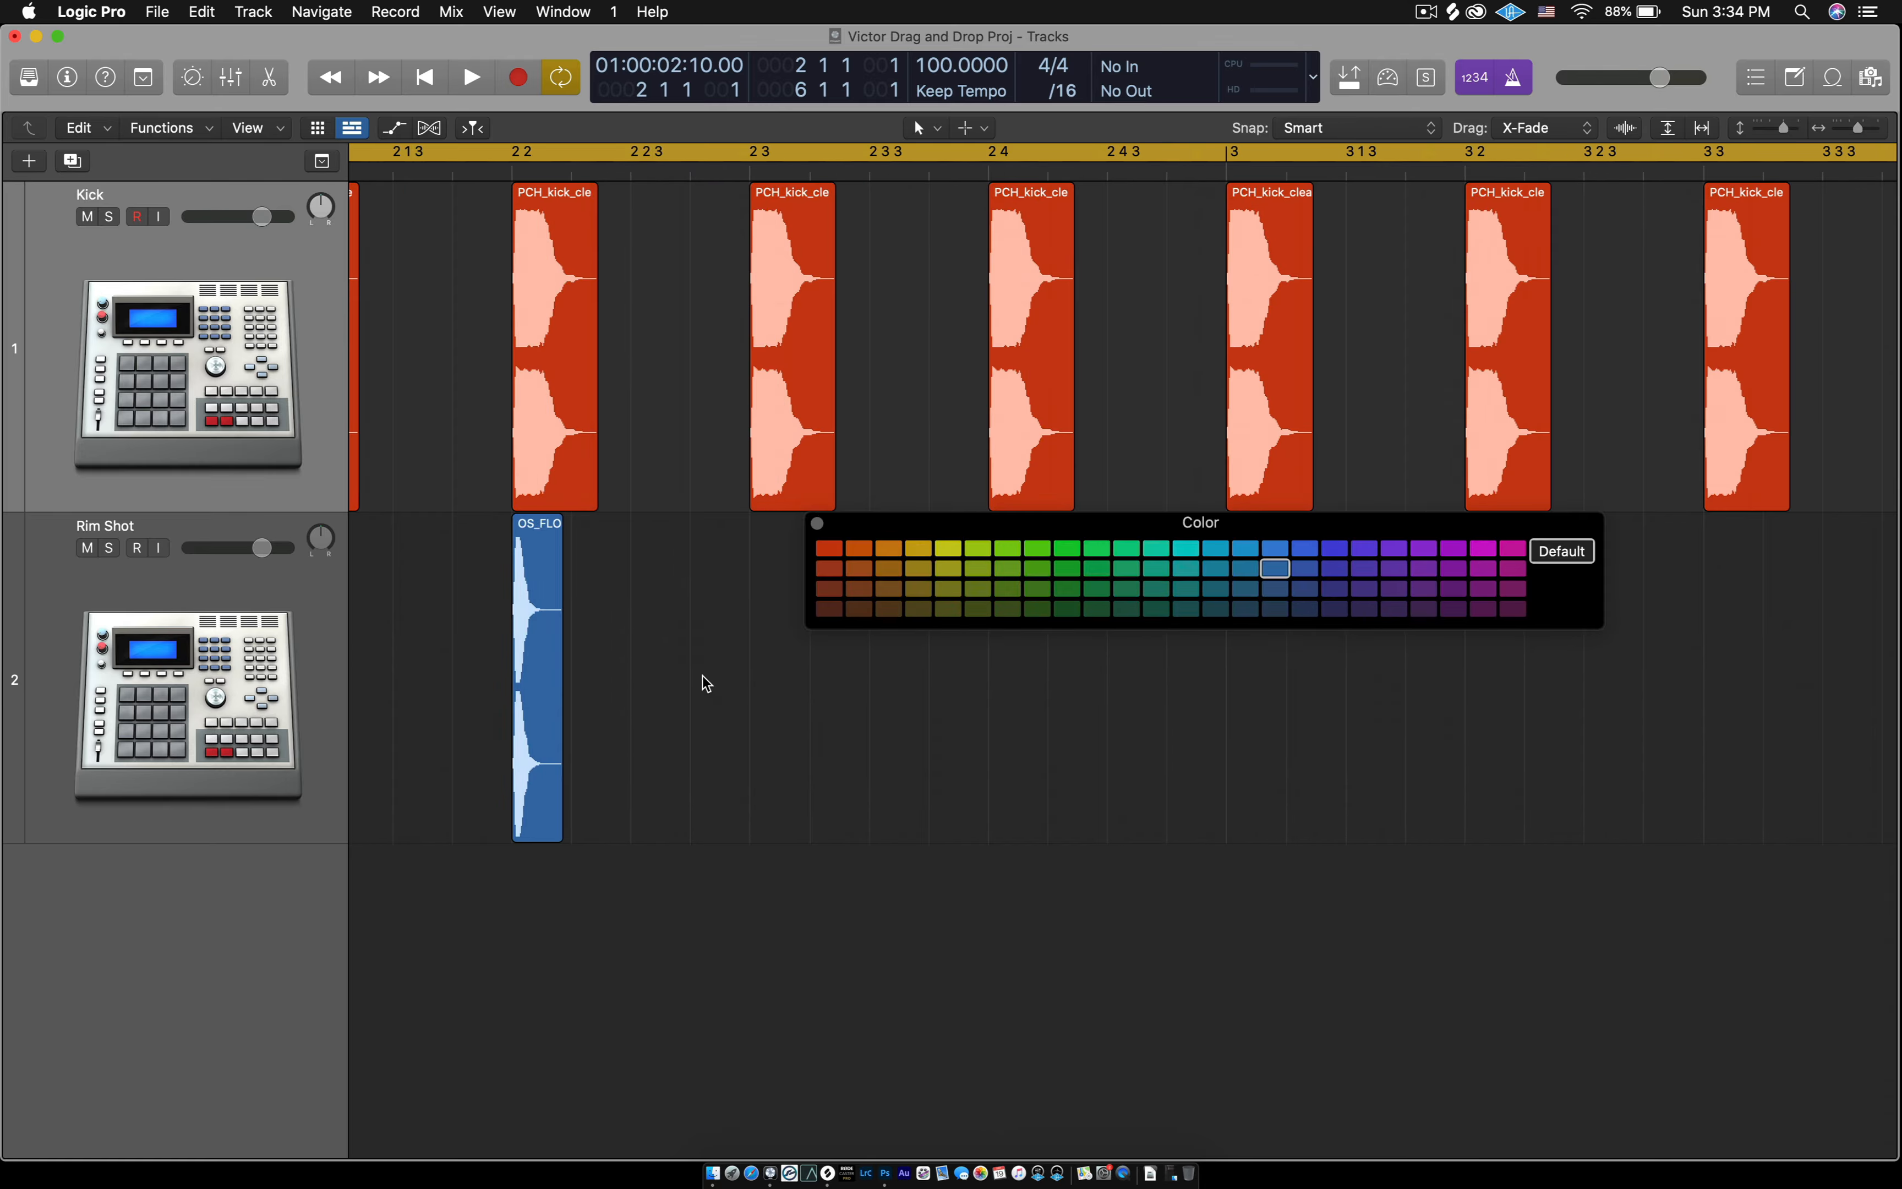
{"action": "key", "text": "super+Left"}
{"action": "key", "text": "super+Left"}
{"action": "key", "text": "super+Left"}
{"action": "key", "text": "super+Left"}
{"action": "key", "text": "super+Left"}
{"action": "key", "text": "super+Left"}
{"action": "key", "text": "super+Left"}
{"action": "left_click", "coordinate": [230, 680]}
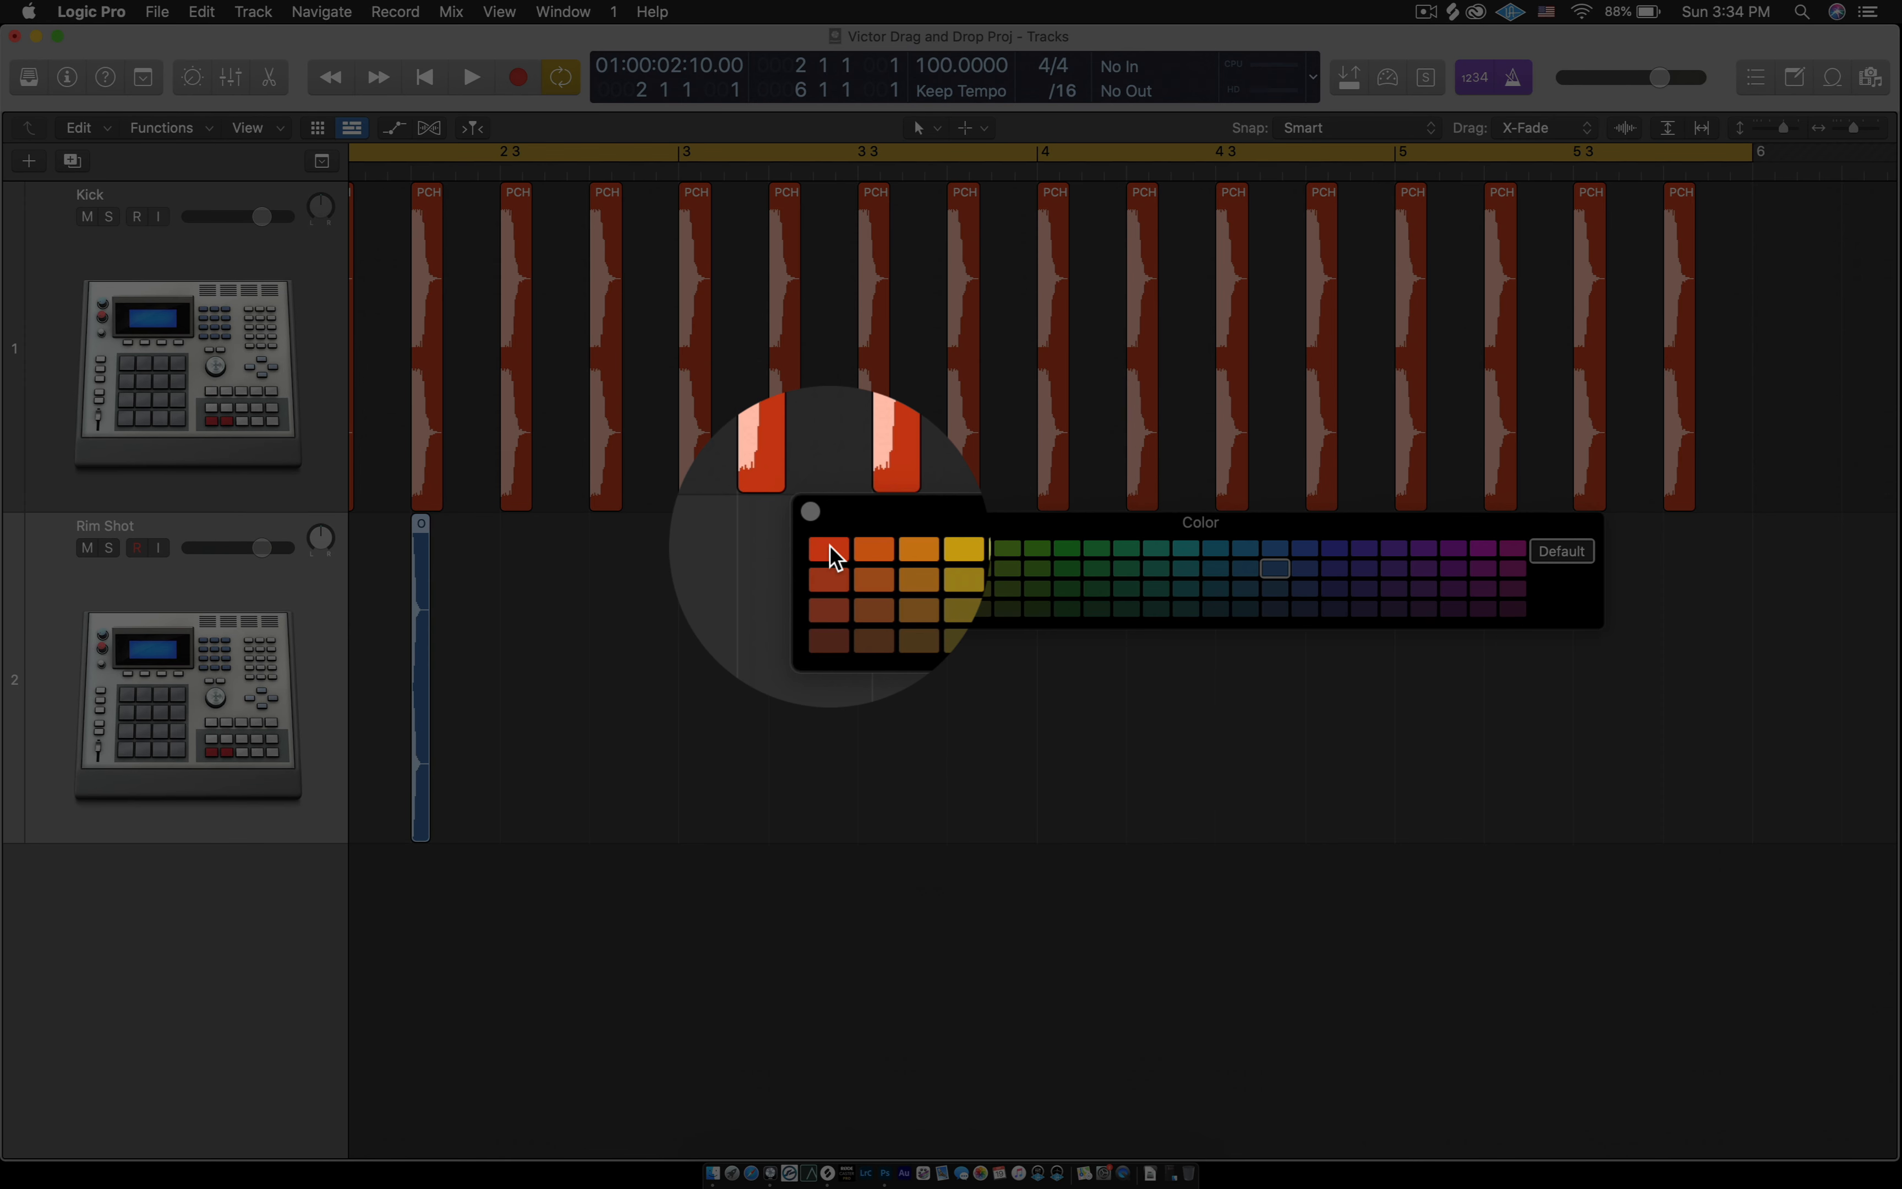
{"action": "left_click", "coordinate": [829, 548]}
{"action": "key", "text": "super+Left"}
{"action": "key", "text": "super+Left"}
{"action": "key", "text": "super+Left"}
{"action": "key", "text": "super+Left"}
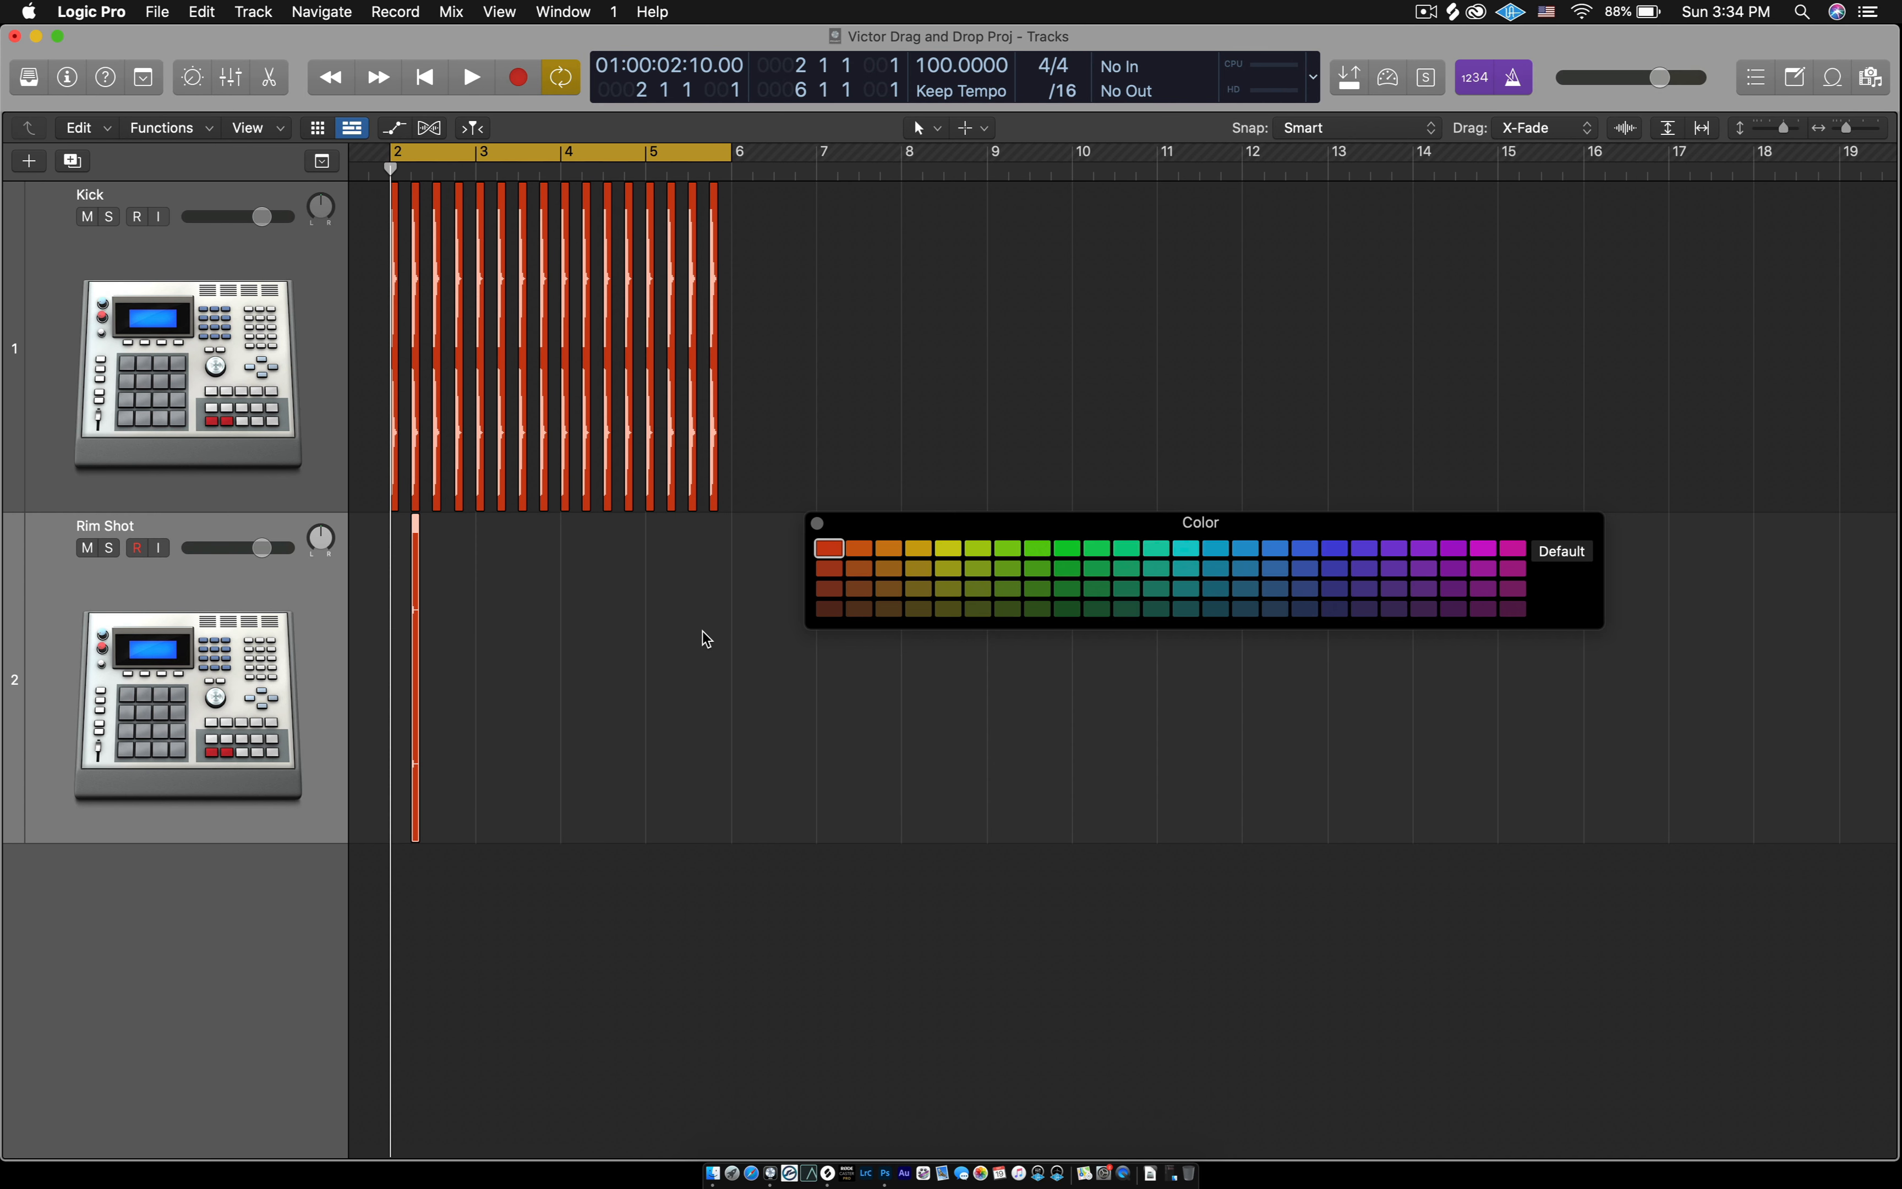
{"action": "scroll", "coordinate": [701, 638], "scroll_direction": "down", "scroll_amount": 1}
{"action": "scroll", "coordinate": [702, 639], "scroll_direction": "right", "scroll_amount": 8}
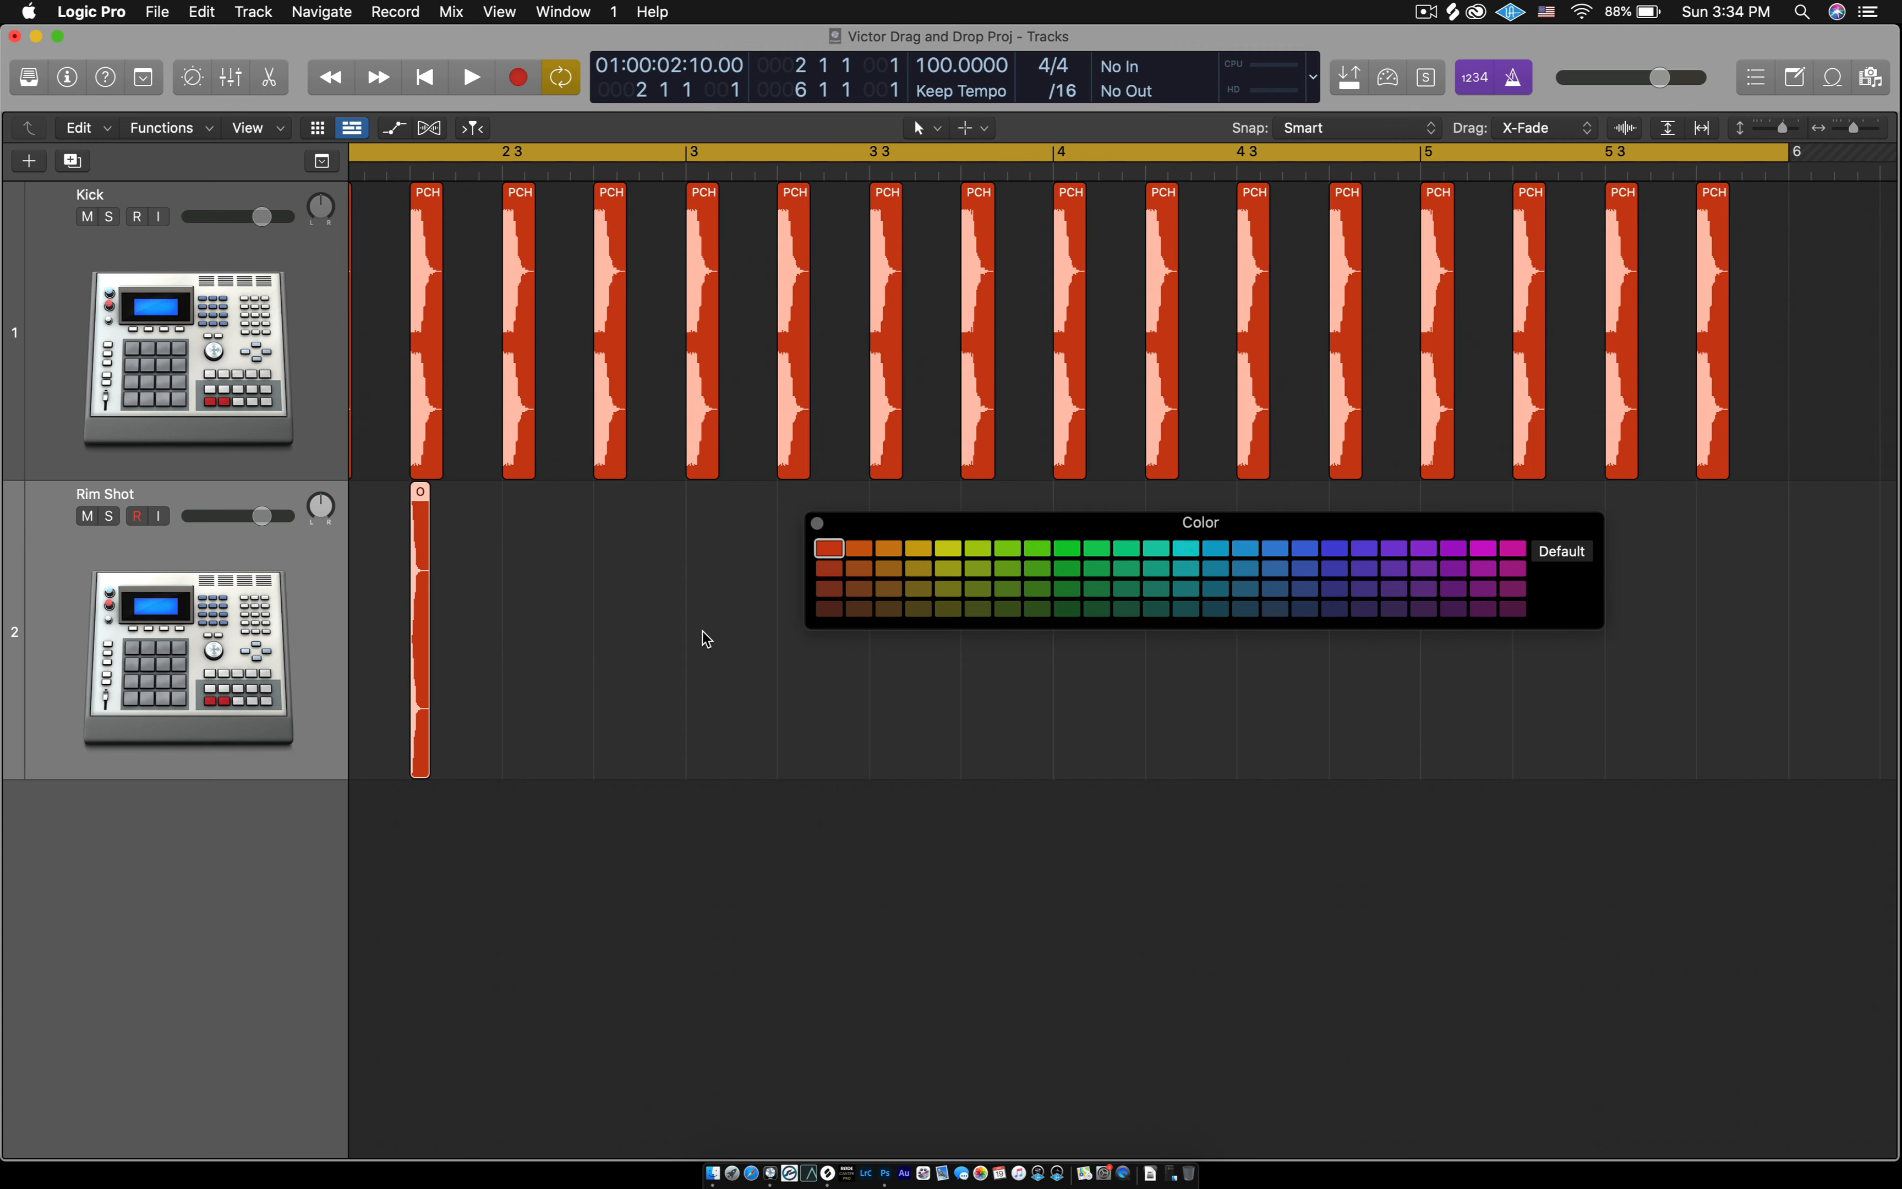
{"action": "scroll", "coordinate": [706, 638], "scroll_direction": "left", "scroll_amount": 3}
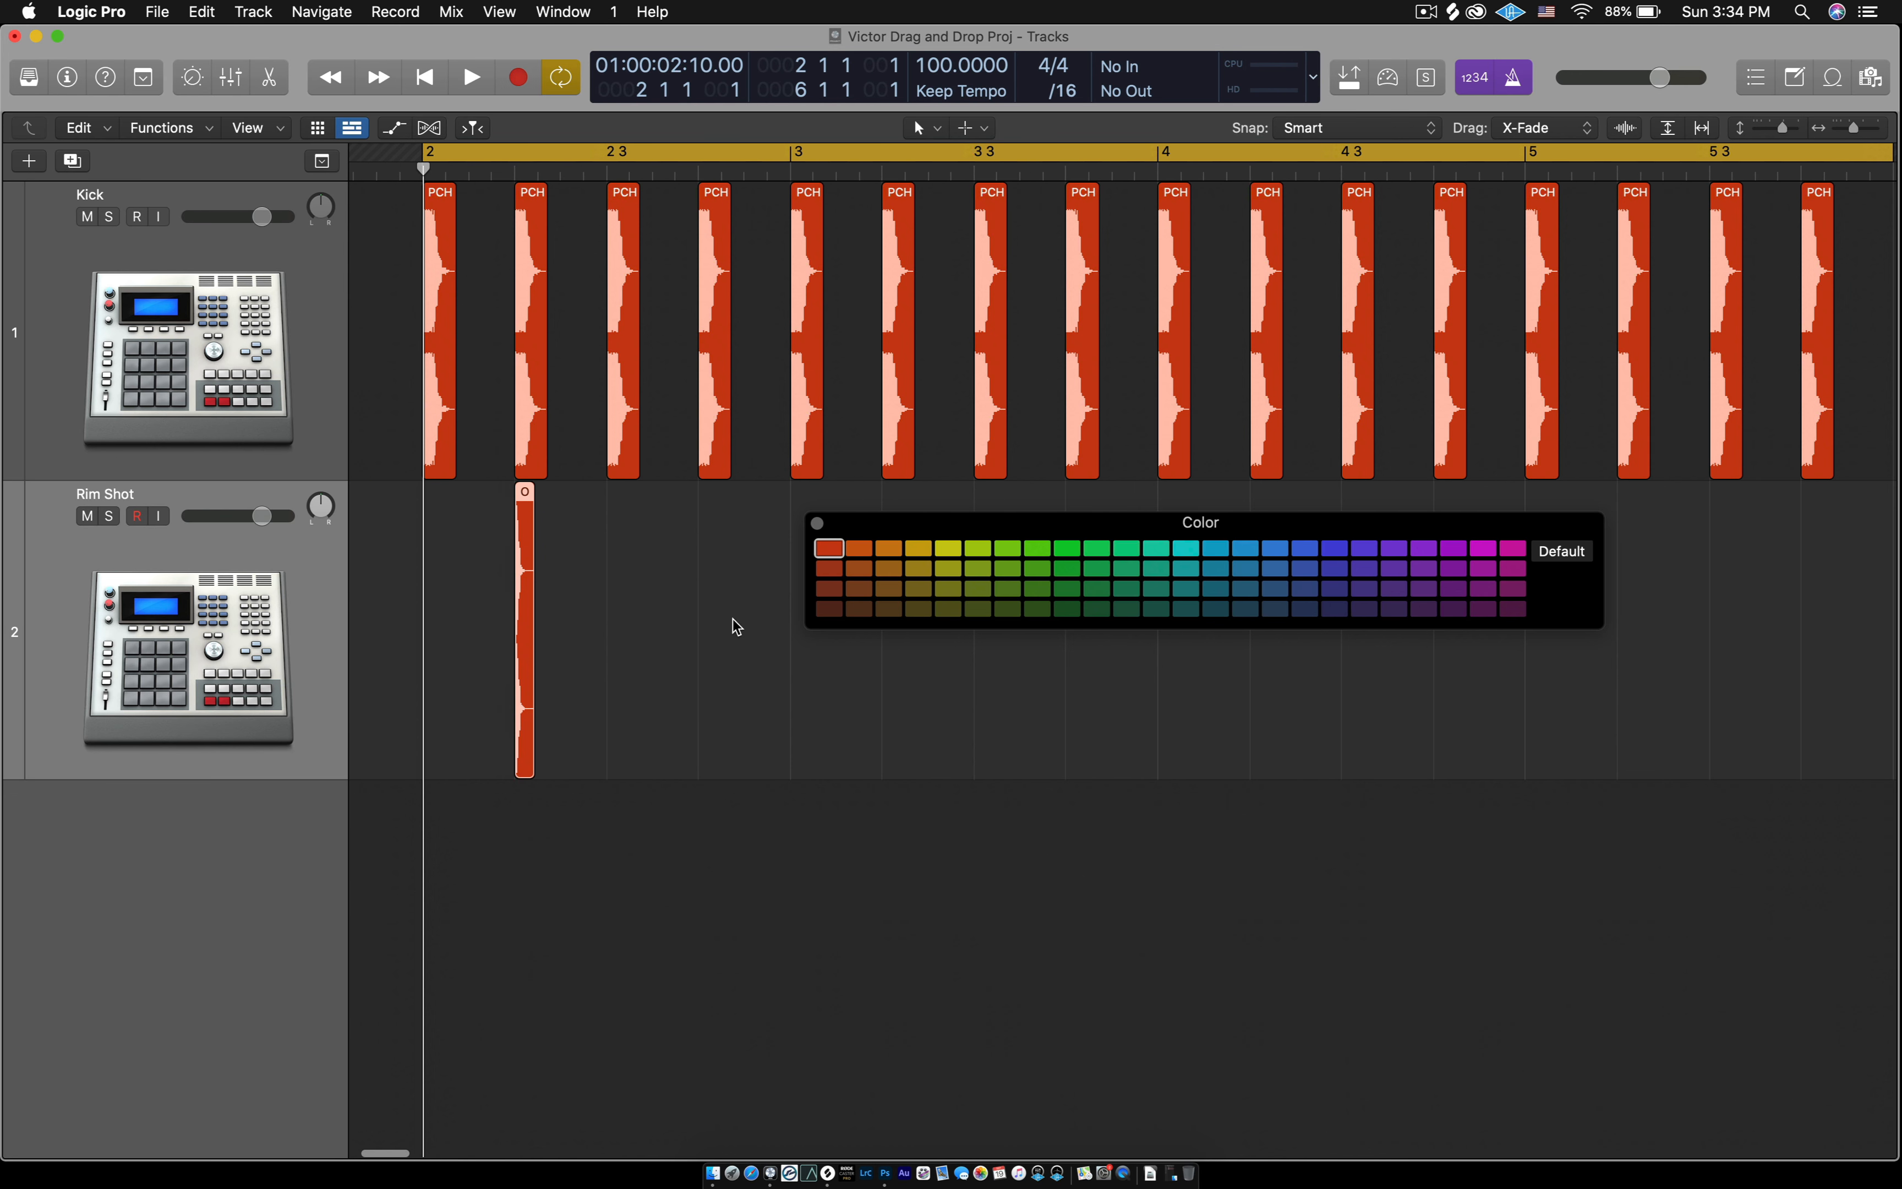
{"action": "left_click", "coordinate": [818, 525]}
{"action": "scroll", "coordinate": [817, 616], "scroll_direction": "up", "scroll_amount": 6}
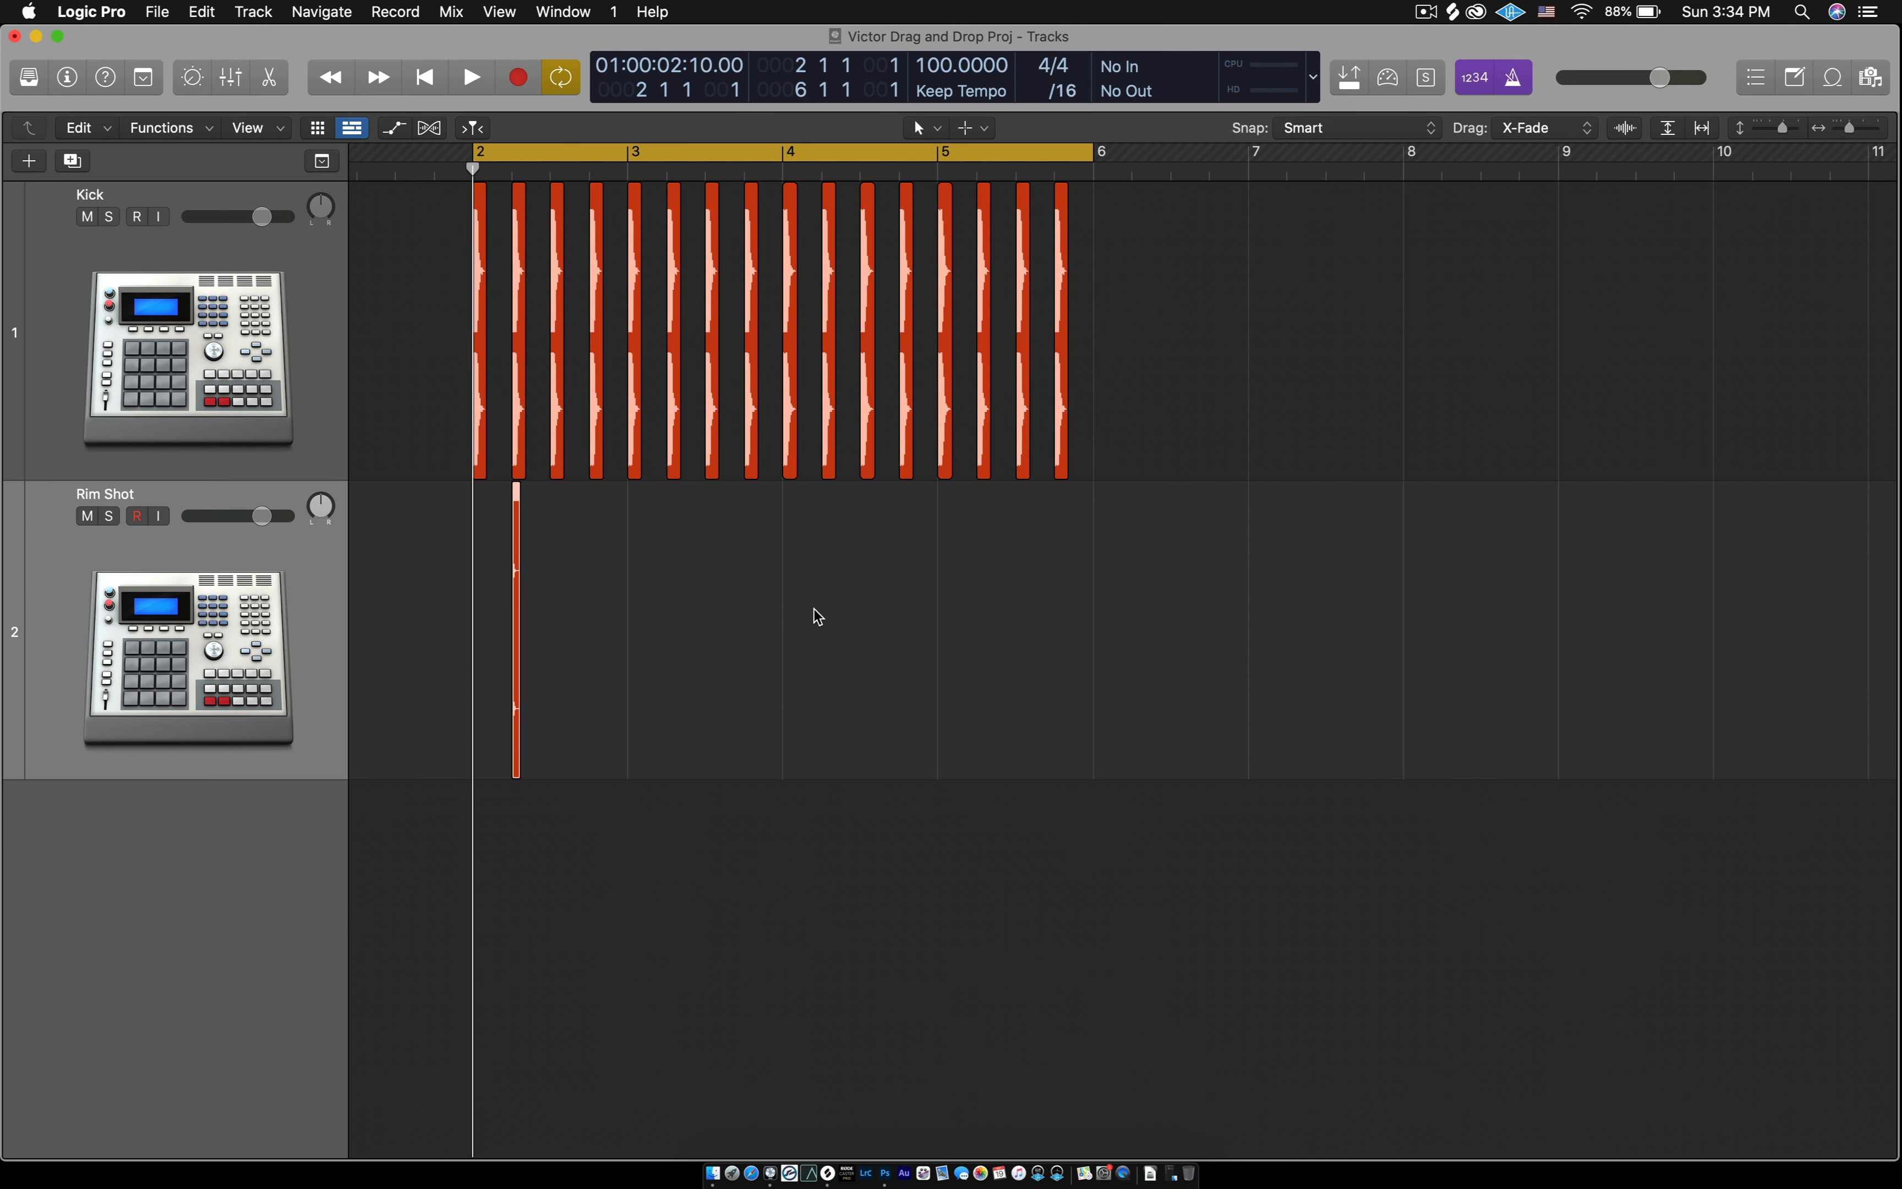